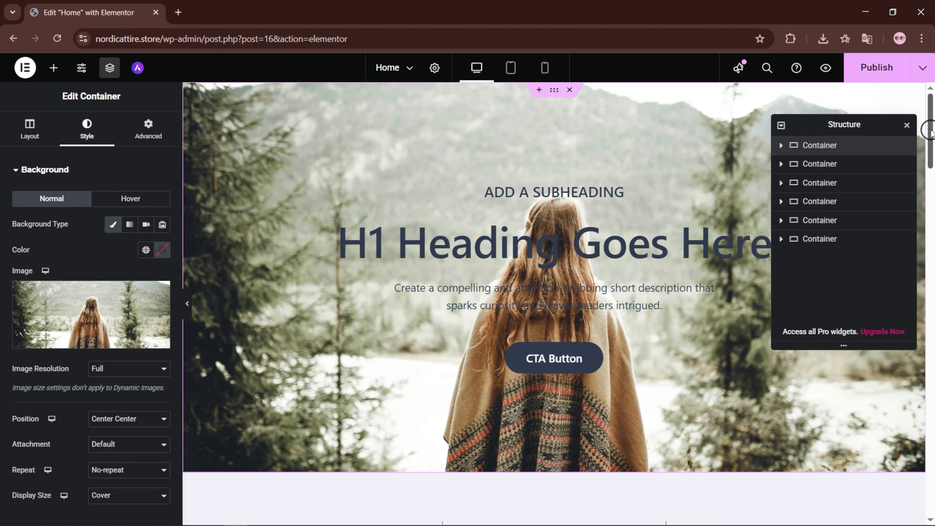
- Set the hero container's background image attachment to Fixed and its position to Bottom Center
mouse_move(931, 133)
left_mouse_down()
mouse_move(930, 165)
mouse_move(933, 132)
left_mouse_up()
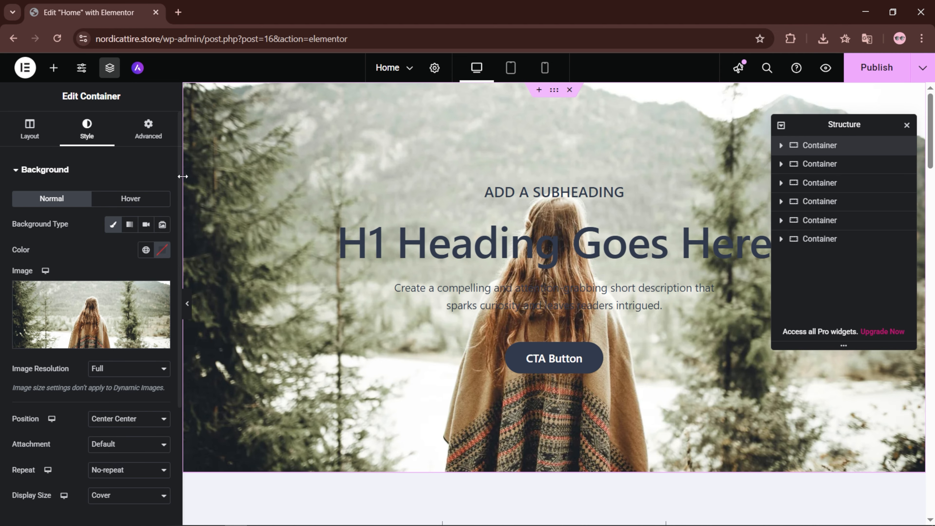
scroll(175, 177, "down", 3)
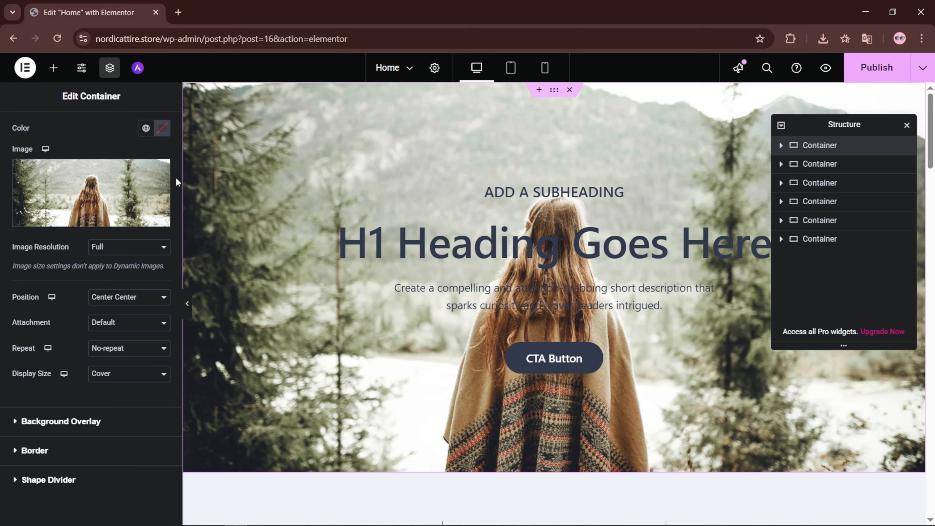
left_click(142, 327)
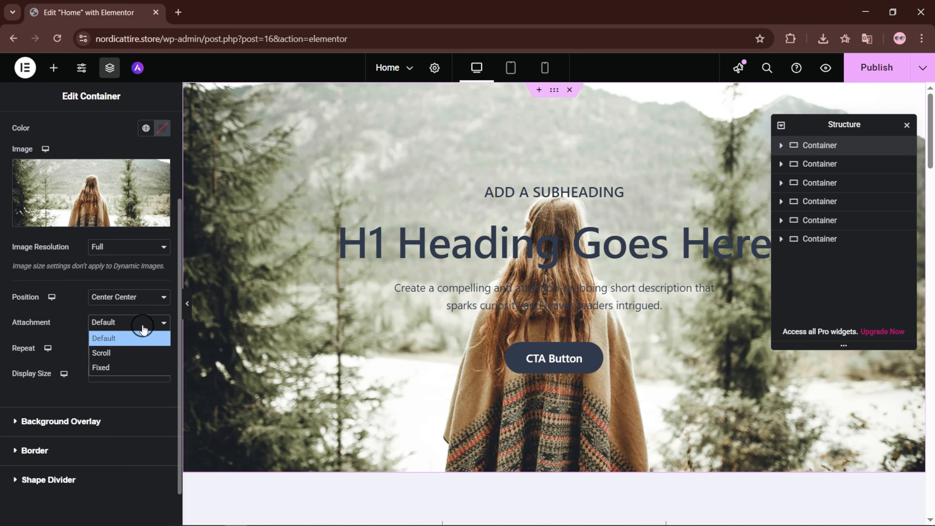
left_click(130, 367)
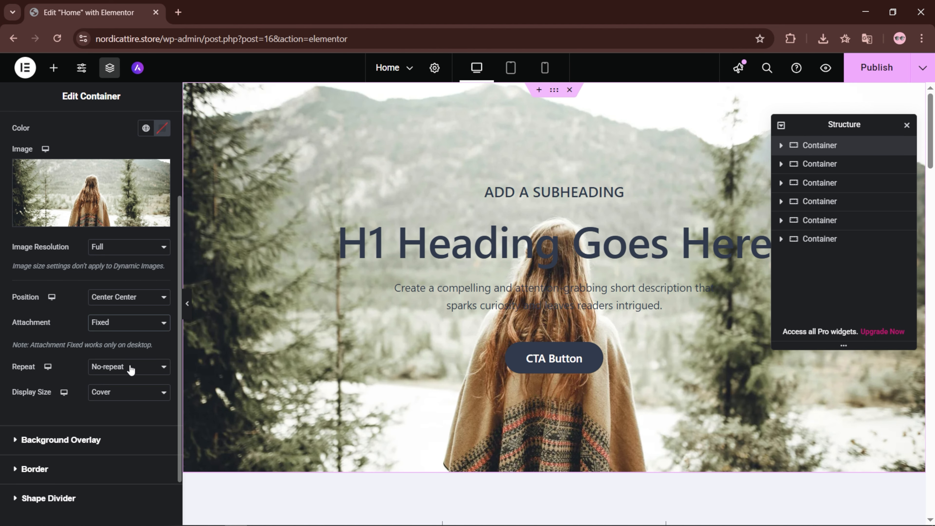
scroll(348, 339, "down", 3)
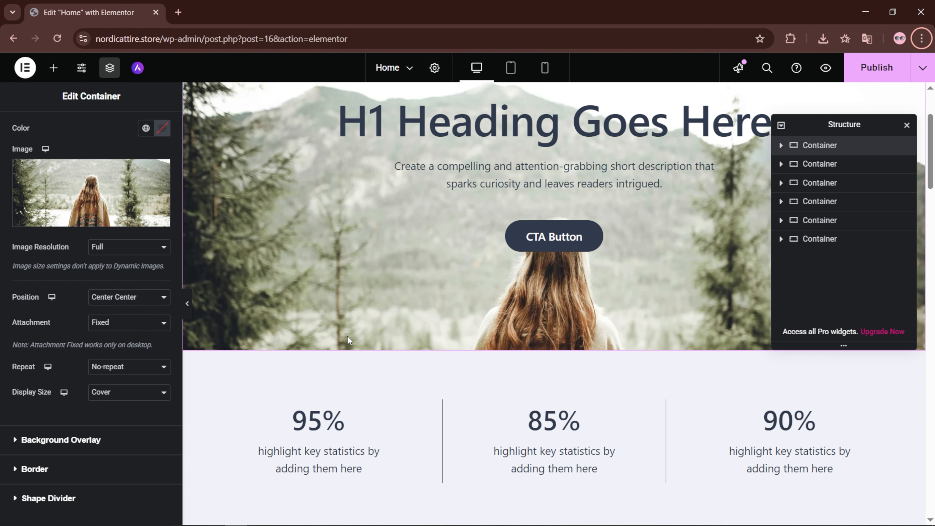
scroll(348, 339, "up", 3)
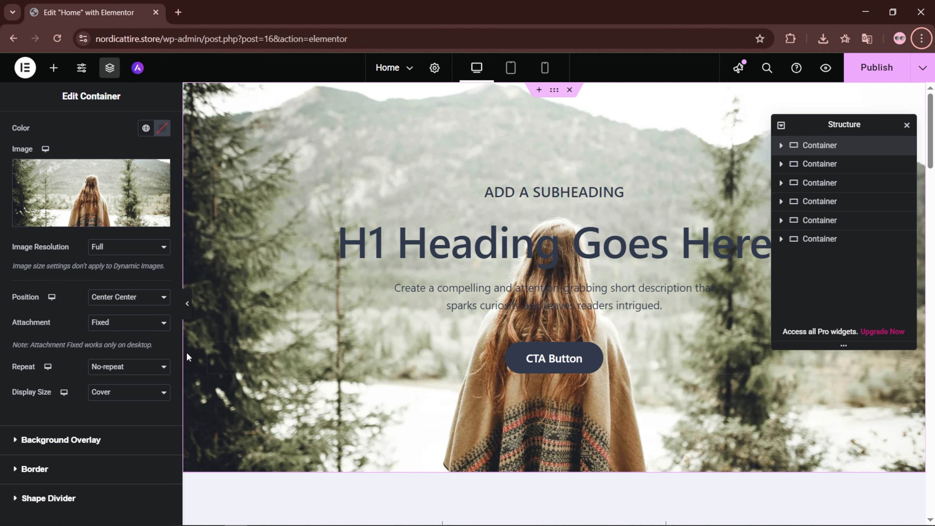
left_click(150, 300)
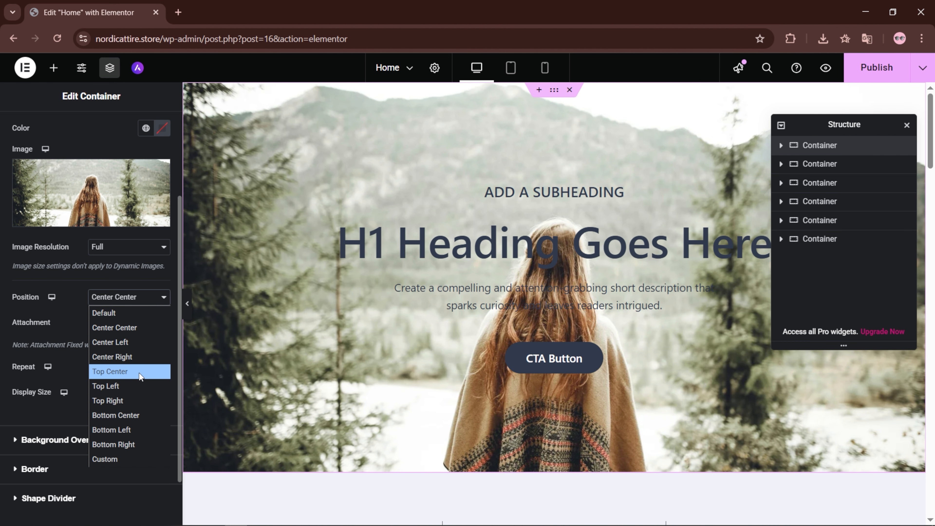
left_click(135, 414)
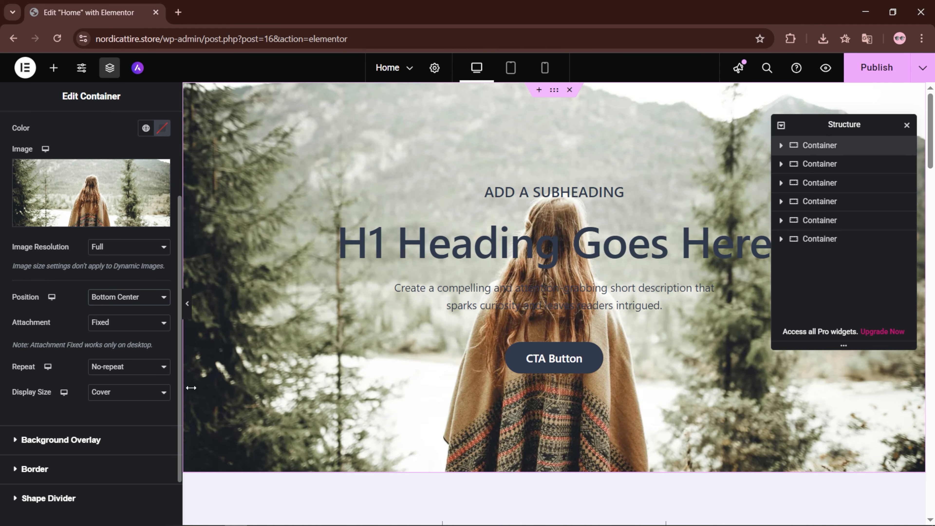
- Add a classic background overlay in black (#000000) to the hero container
left_click(345, 240)
left_click_drag(345, 240, 471, 243)
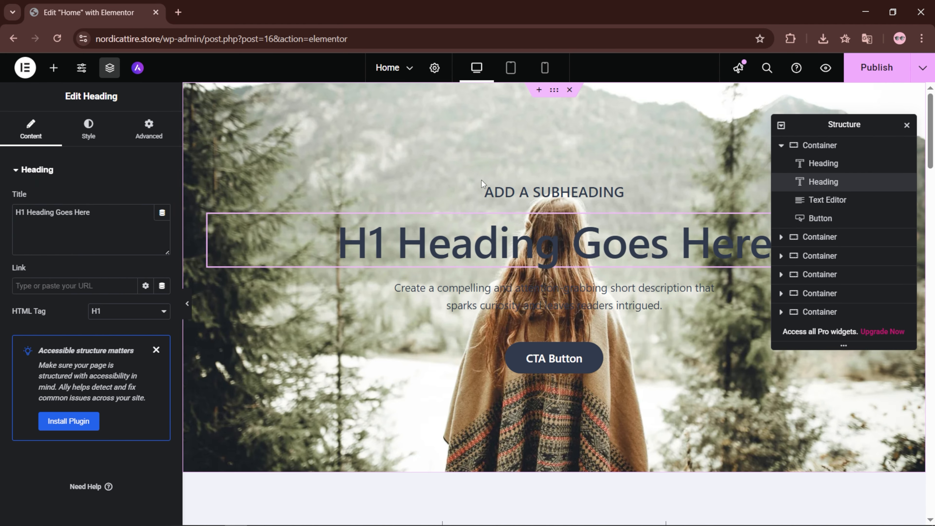
left_click(553, 90)
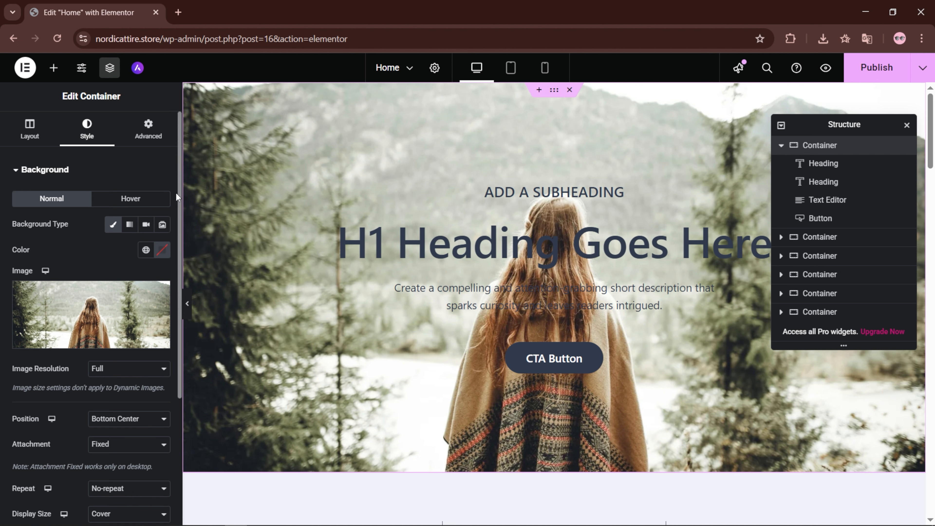
scroll(175, 194, "down", 5)
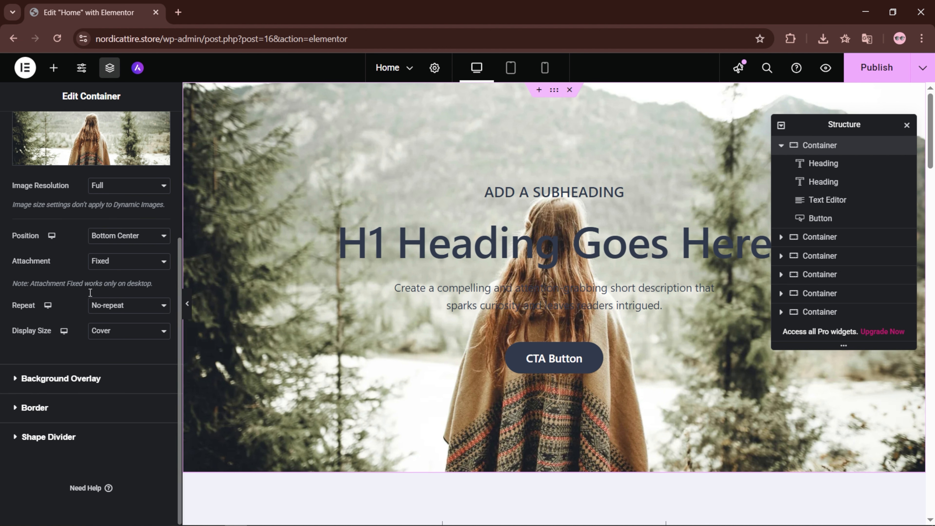
left_click(17, 380)
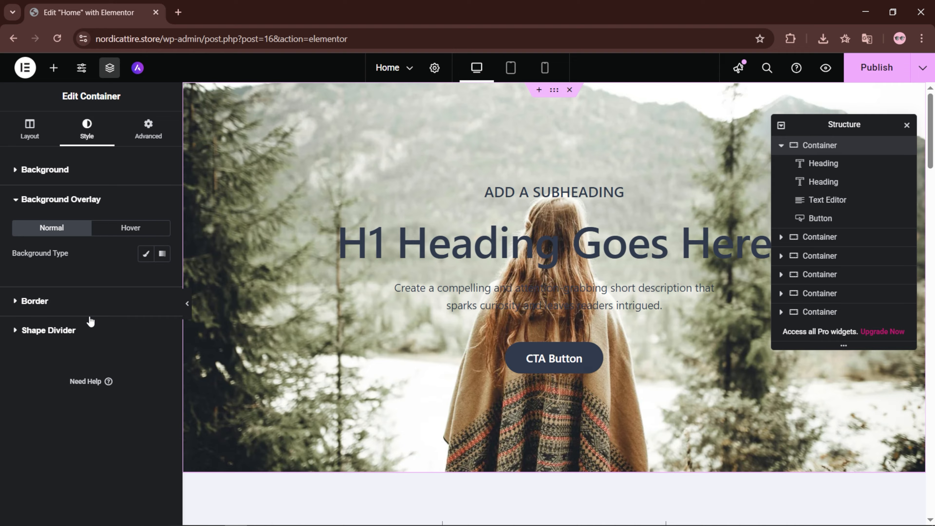
left_click(145, 256)
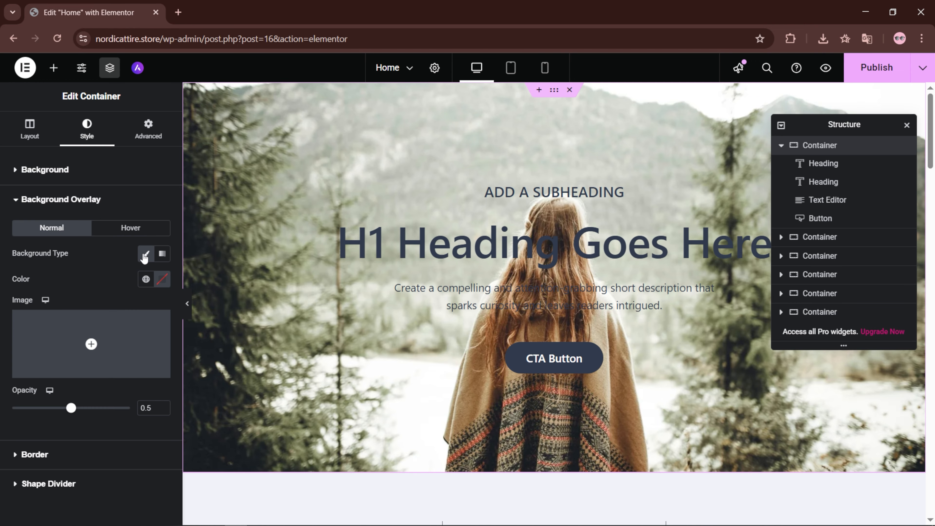
left_click(161, 281)
left_click_drag(221, 399, 250, 425)
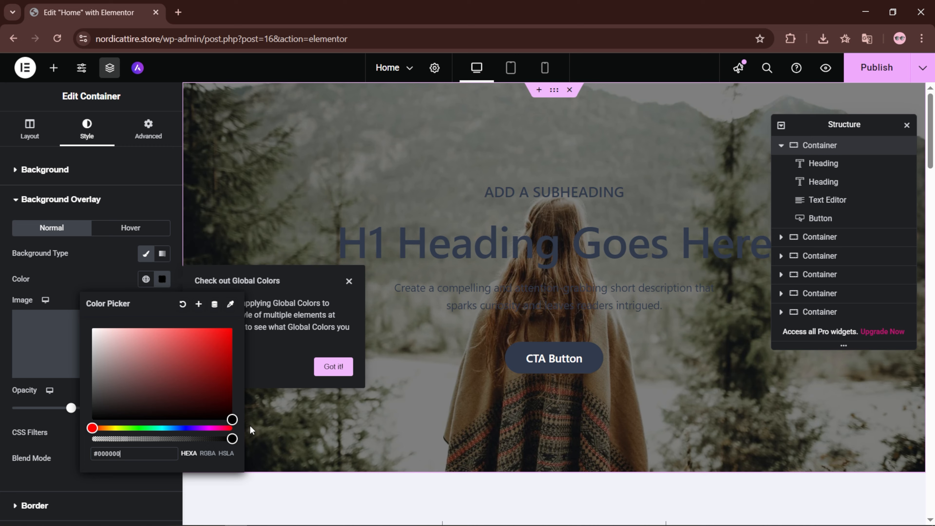
left_click(297, 490)
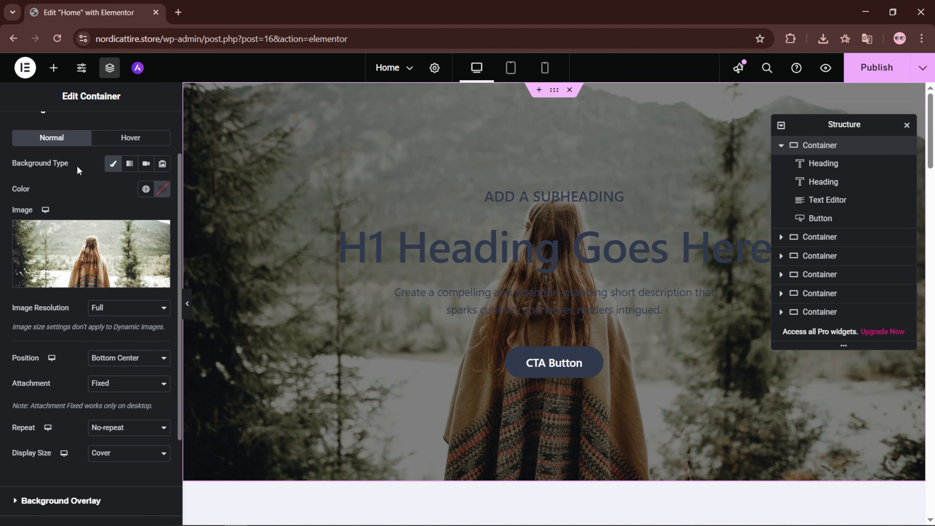
- Set the hero container's minimum height to 100 vh and preview the fixed background at full page width
scroll(78, 162, "up", 2)
left_click(29, 130)
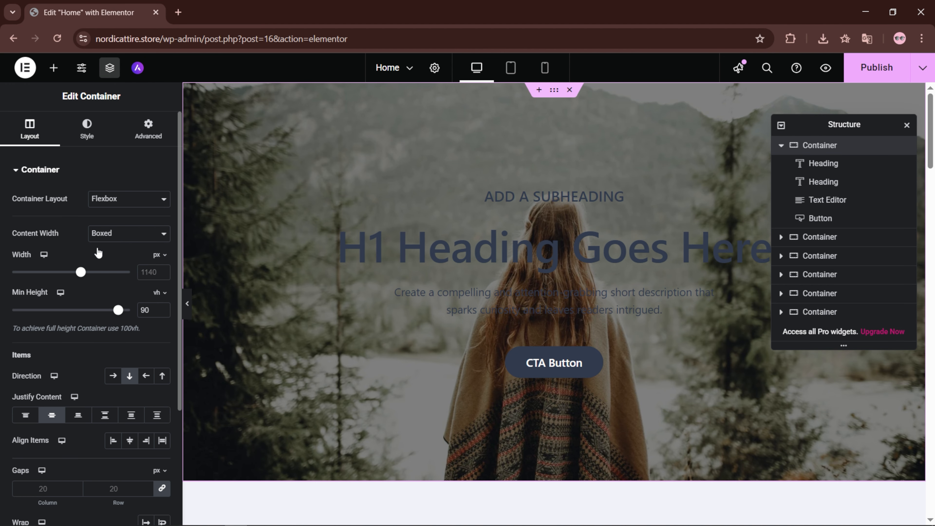
left_click_drag(118, 309, 130, 311)
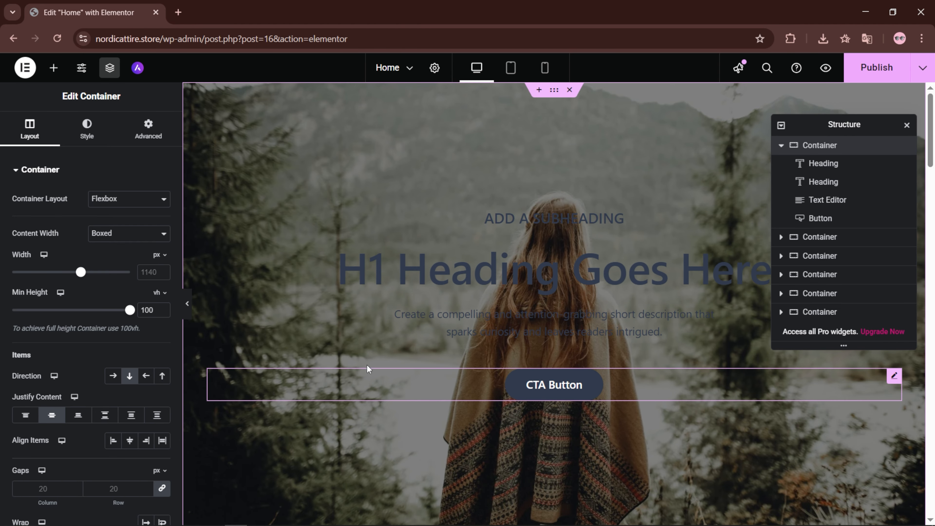
left_click(187, 303)
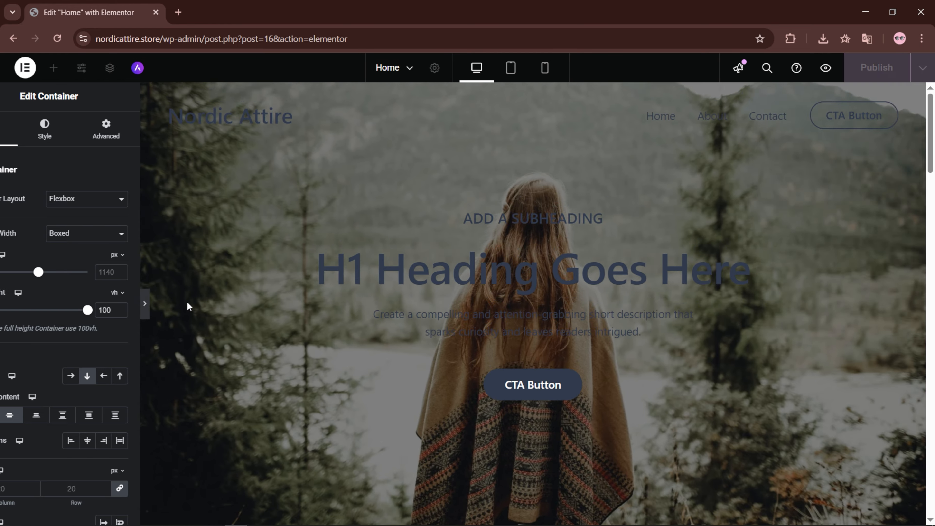
scroll(187, 306, "down", 5)
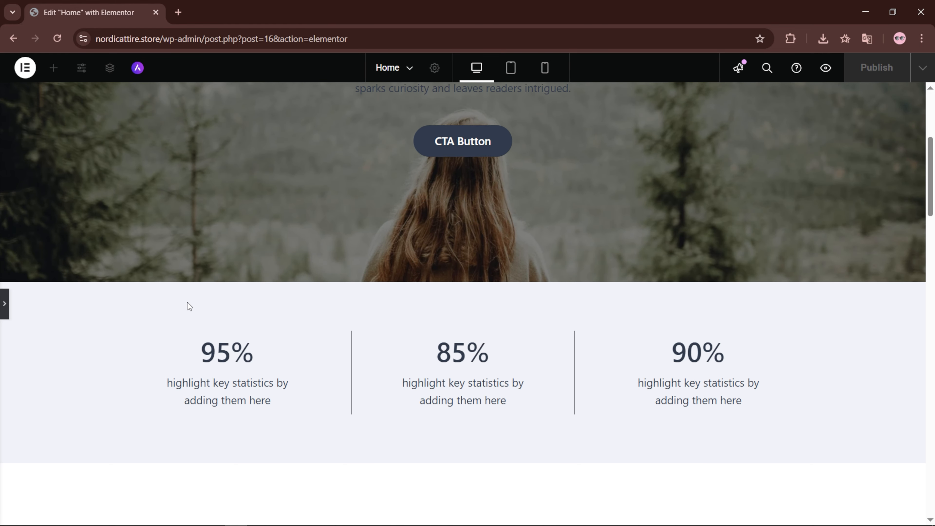
scroll(187, 306, "up", 5)
scroll(187, 306, "down", 5)
scroll(188, 306, "up", 5)
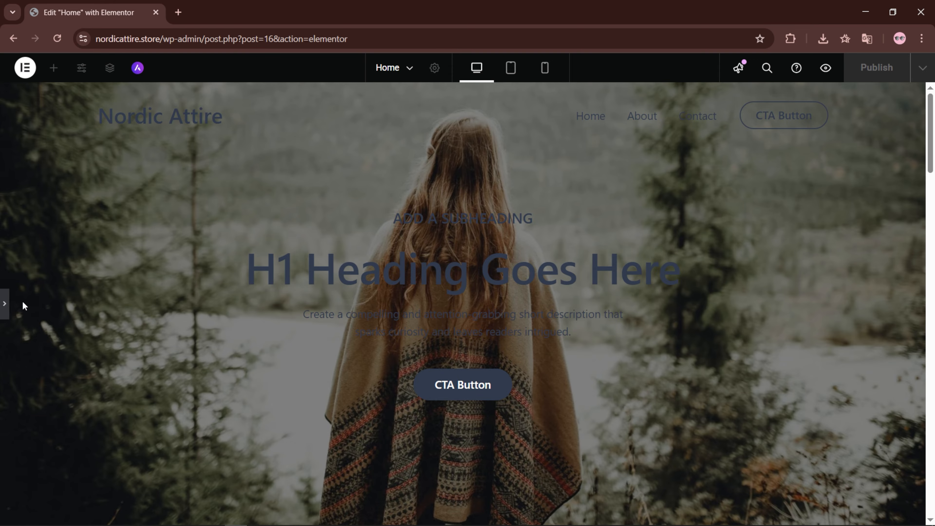
left_click(7, 311)
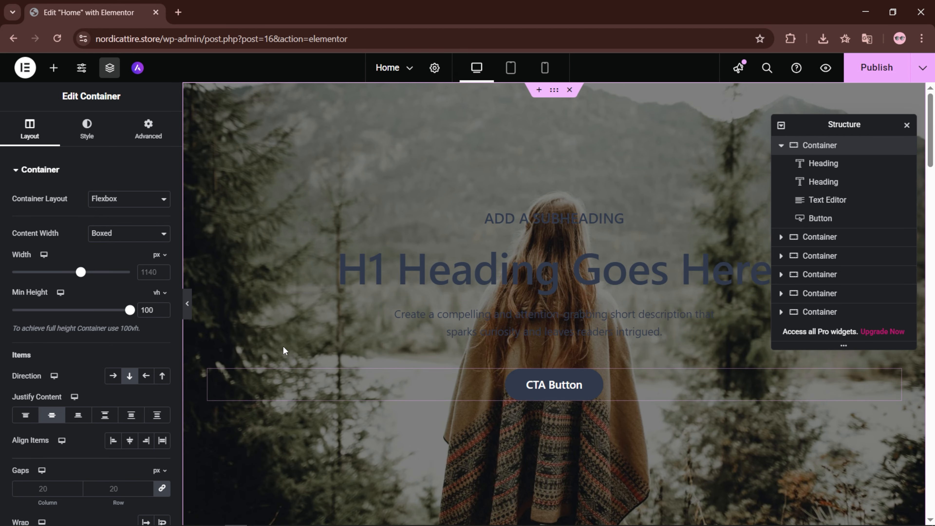
- Set the hero container's linked column and row gaps to 5 px and preview the spacing at full page width
scroll(172, 322, "down", 4)
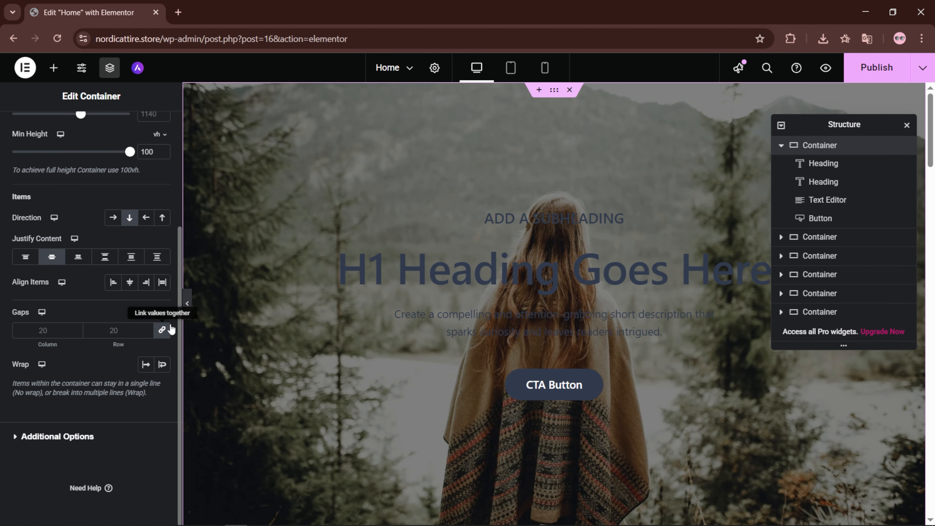
left_click(76, 330)
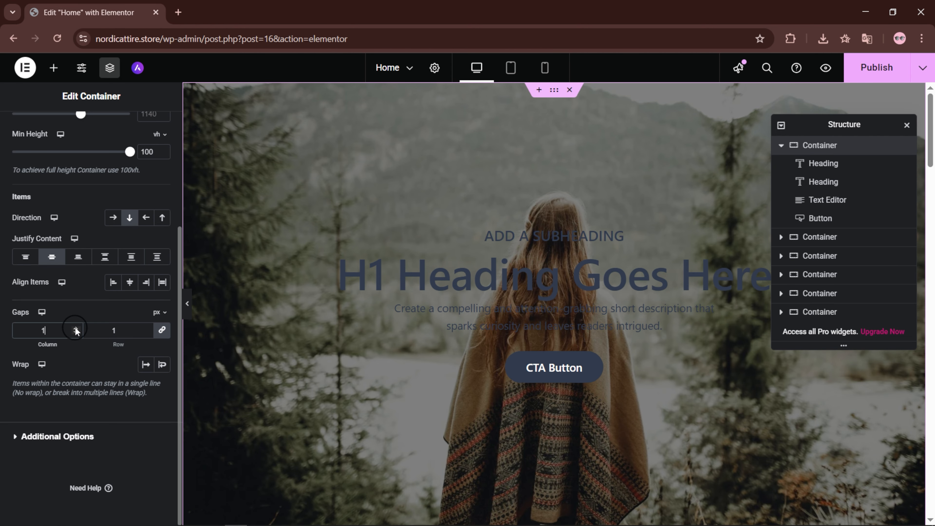
left_click(75, 328)
left_click(76, 328)
left_click(75, 329)
left_click(75, 328)
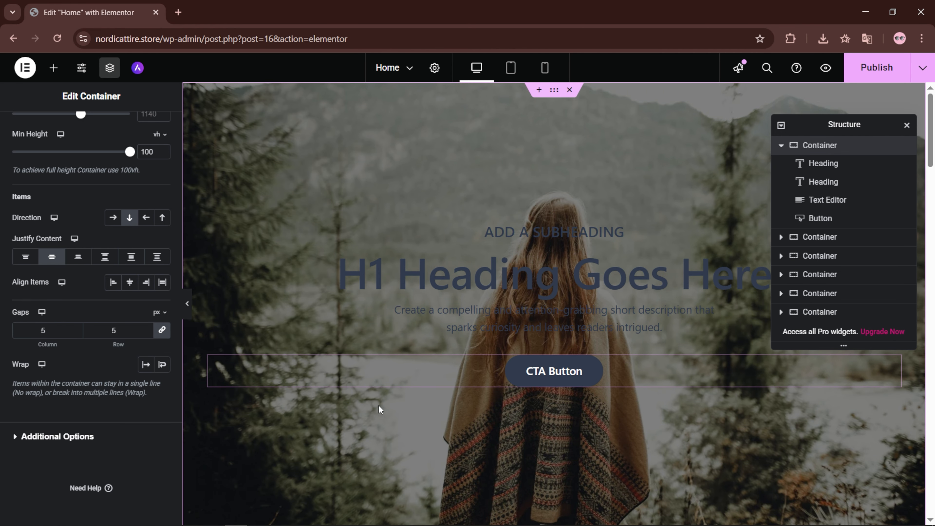
left_click(187, 303)
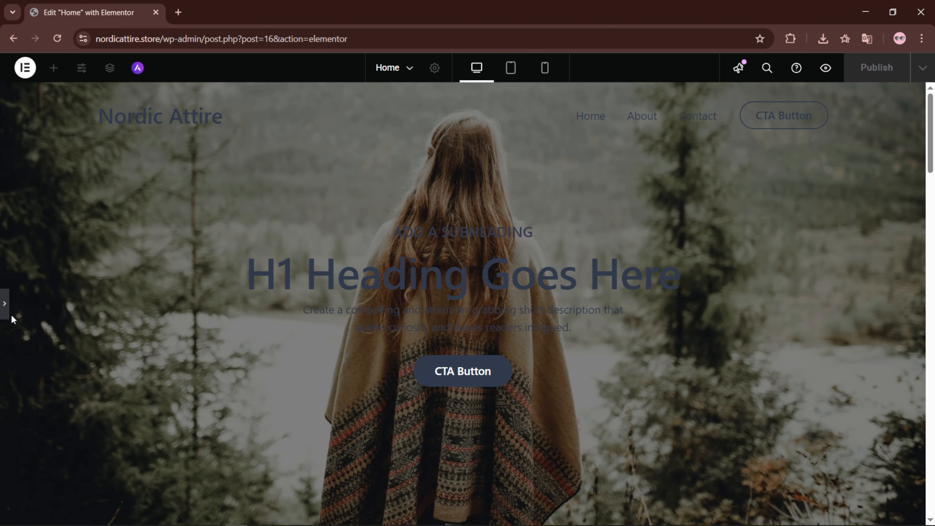
left_click(8, 311)
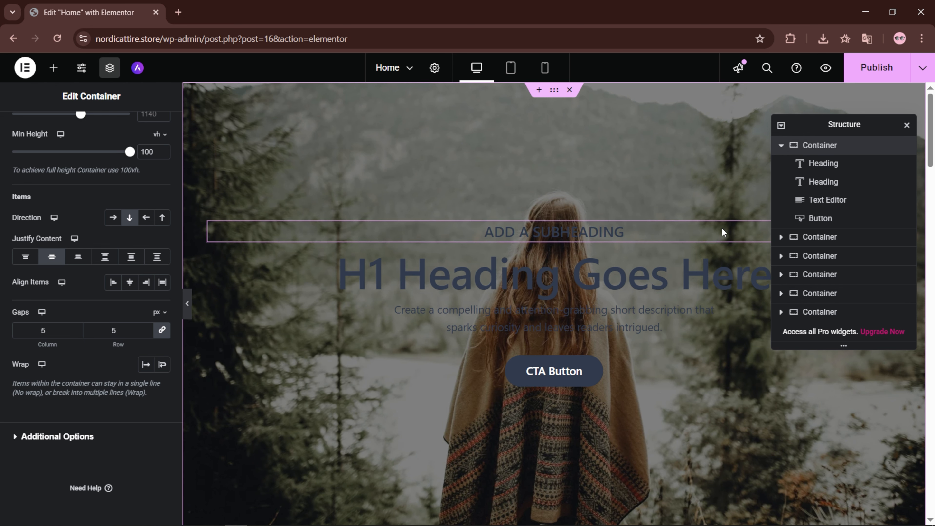
- Delete the "ADD A SUBHEADING" heading from the hero container
left_click(800, 162)
right_click(813, 166)
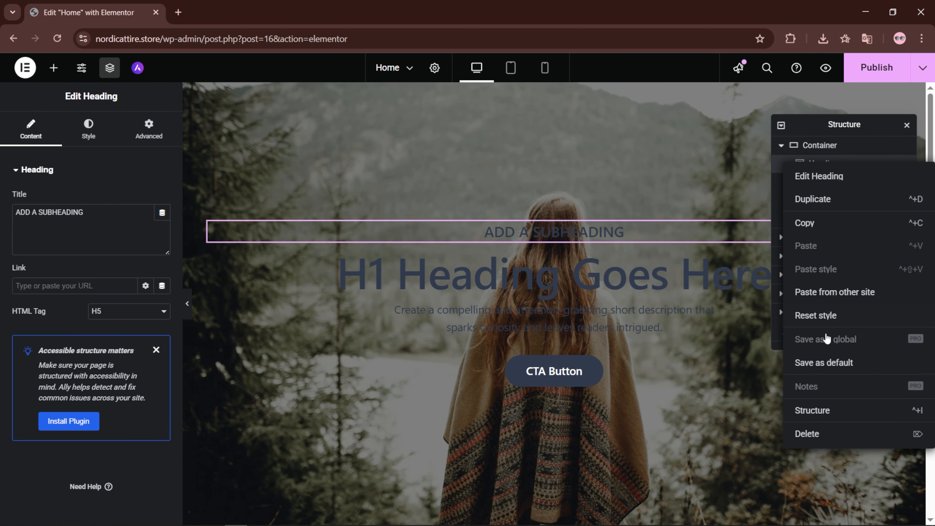
left_click(813, 437)
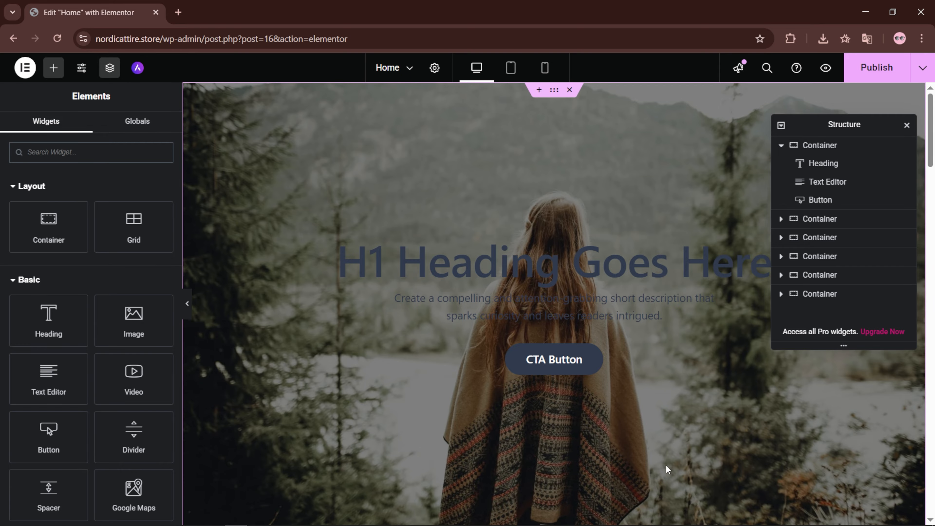
- Replace the hero's H1 title with "Clothing Inspired by the North" and preview it at full page width
left_click(449, 271)
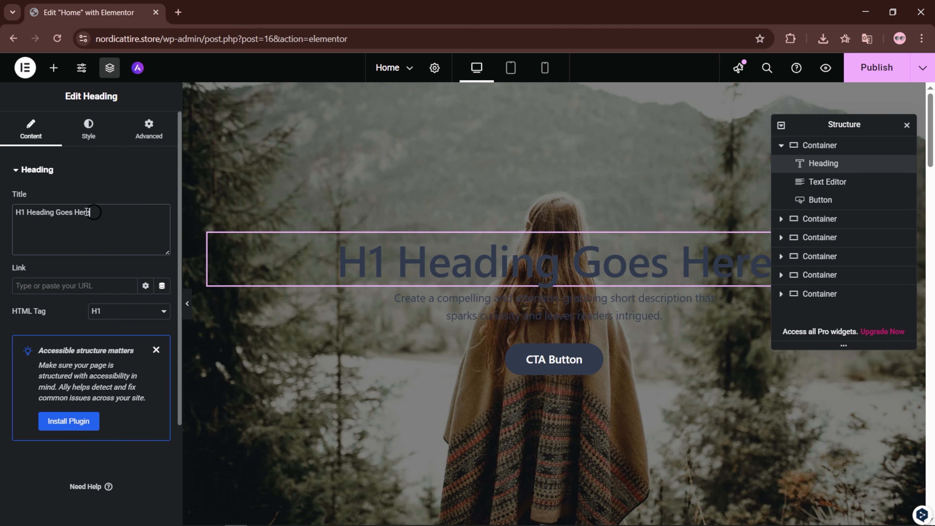
left_click_drag(94, 213, 2, 213)
type("Clothing Inspired by the North")
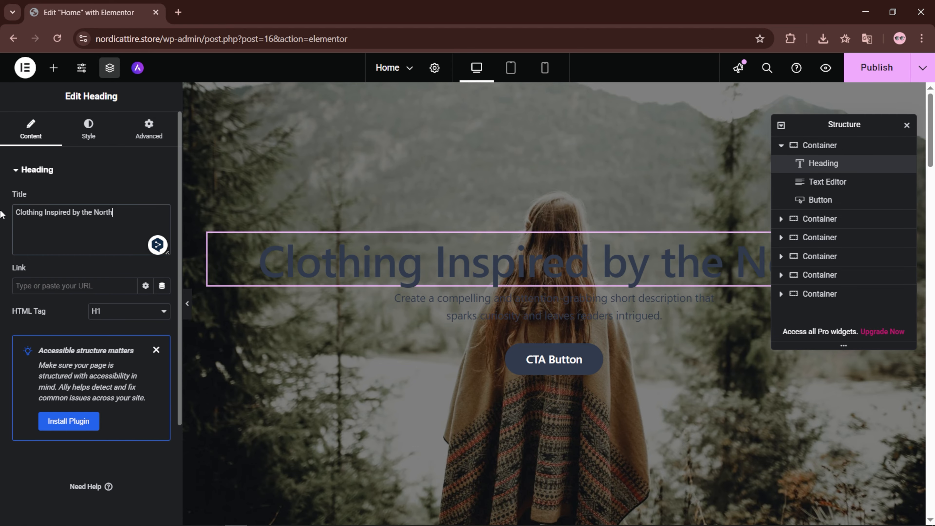
left_click(187, 304)
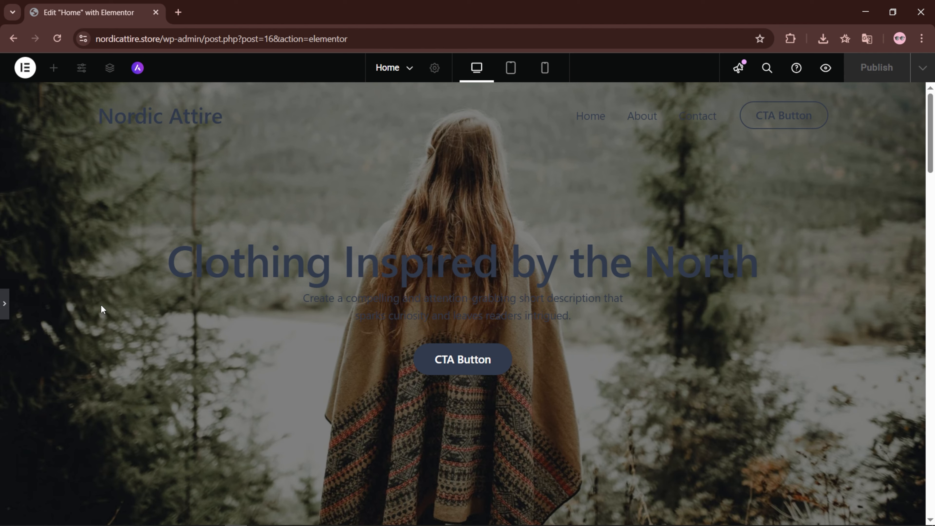
left_click(5, 304)
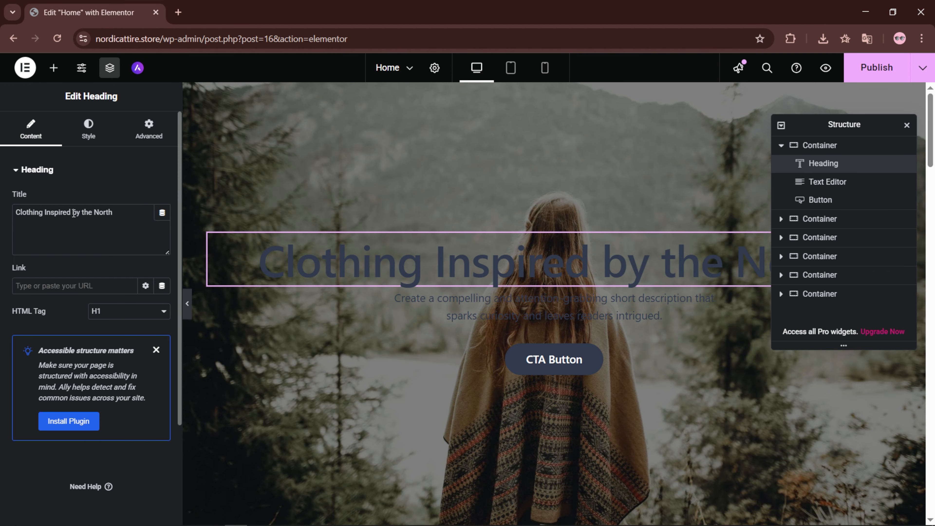
- Break the hero title onto two lines by inserting a <br> tag before "by the North"
left_click(74, 214)
key("Return")
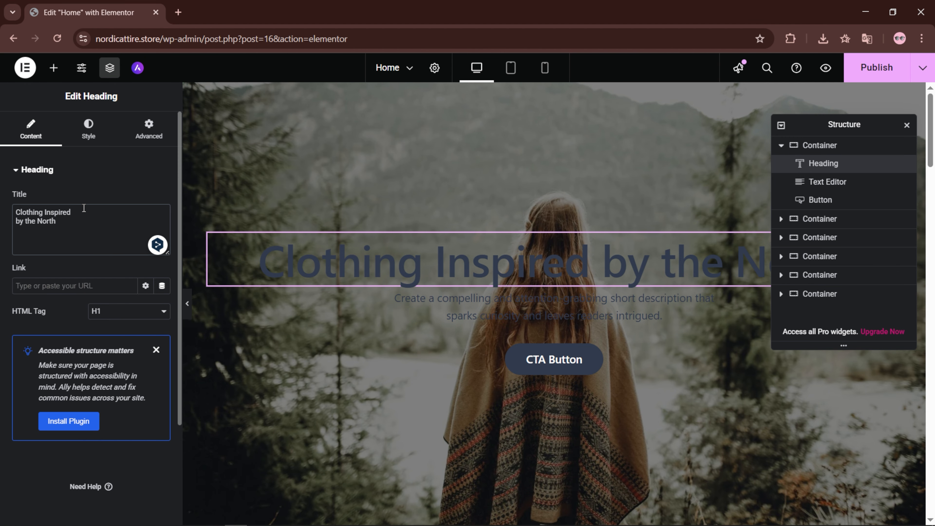
key("BackSpace")
type("<")
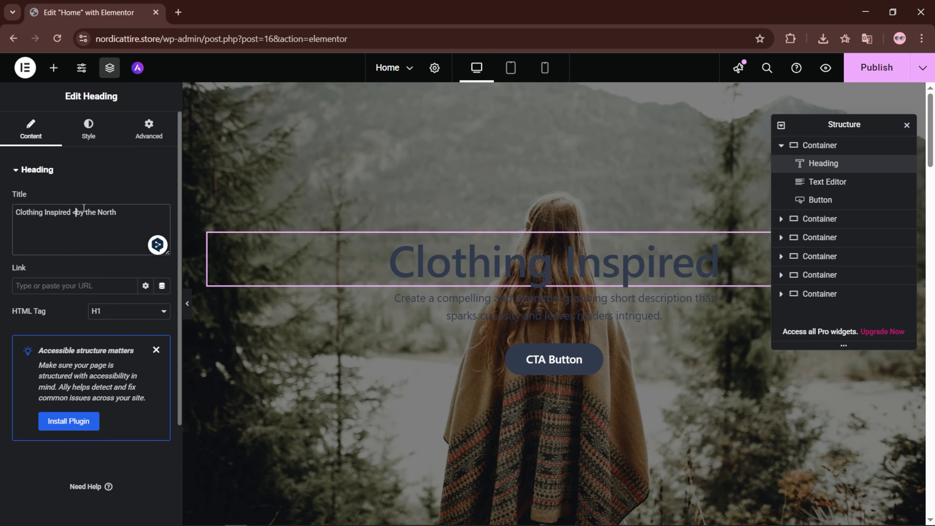
type("br>")
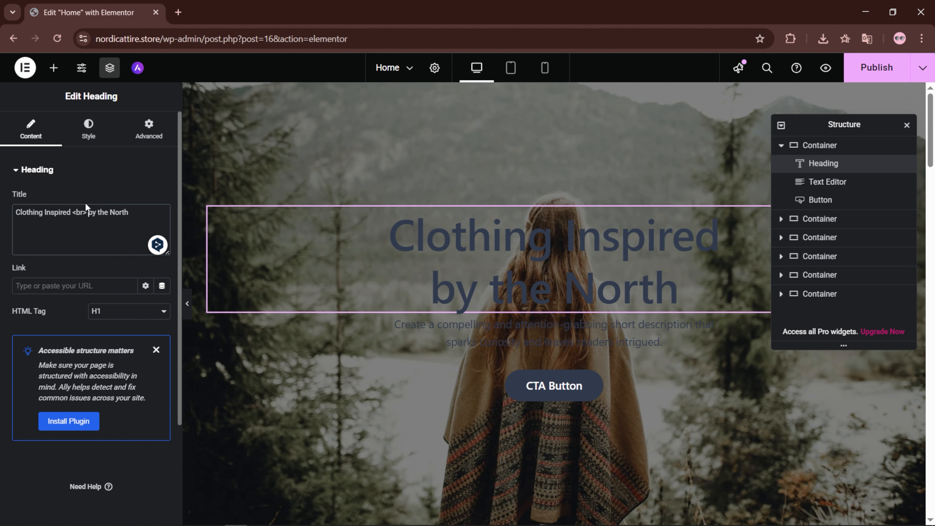
- Remove the <br> tag from the hero title and reinsert it directly after "Inspired"
double_click(88, 212)
key("BackSpace")
key("BackSpace")
key("BackSpace")
key("BackSpace")
key("BackSpace")
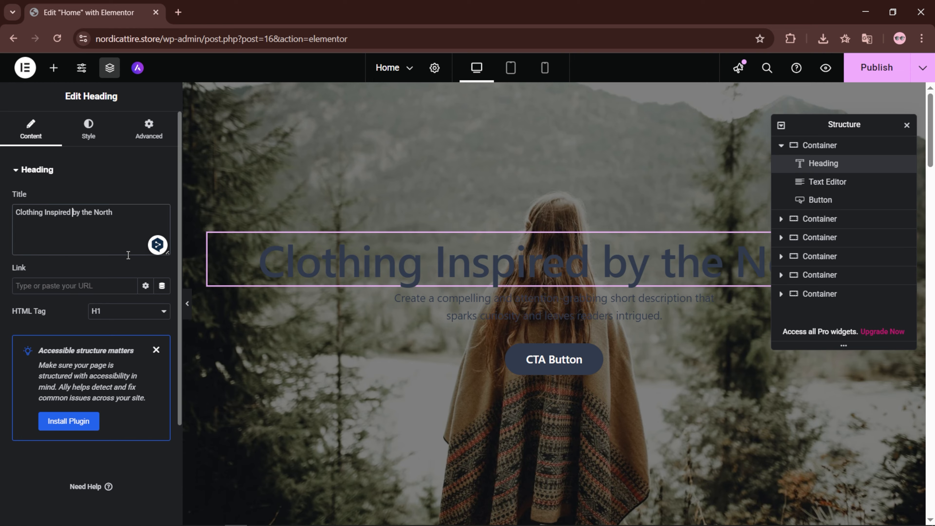
left_click(590, 262)
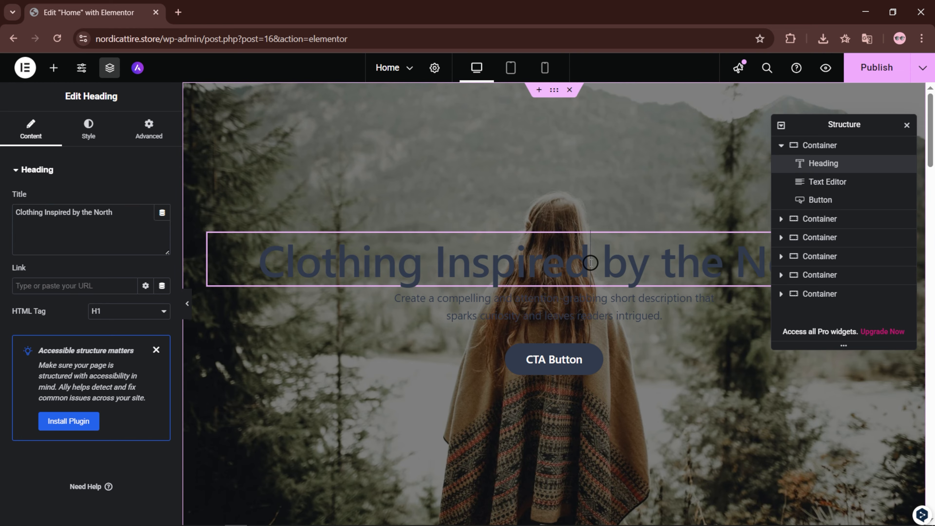
key("Return")
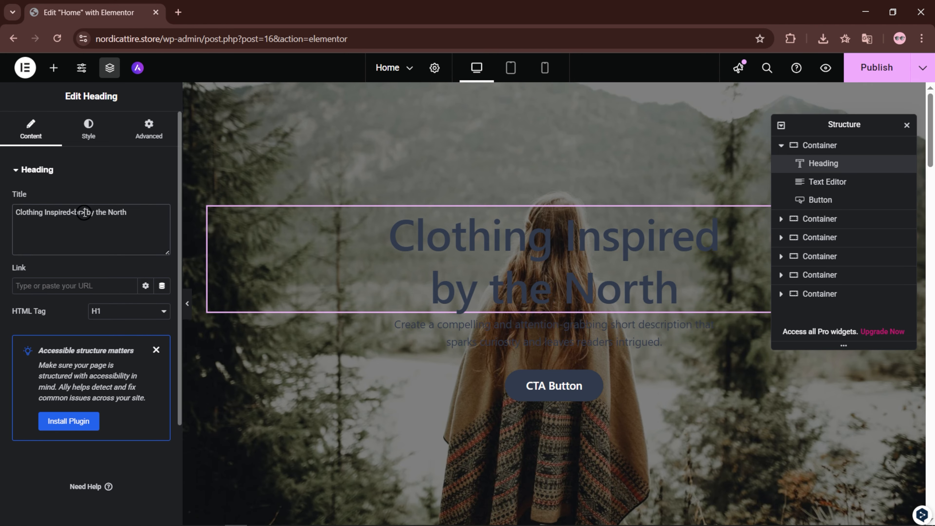
double_click(76, 213)
left_click(142, 235)
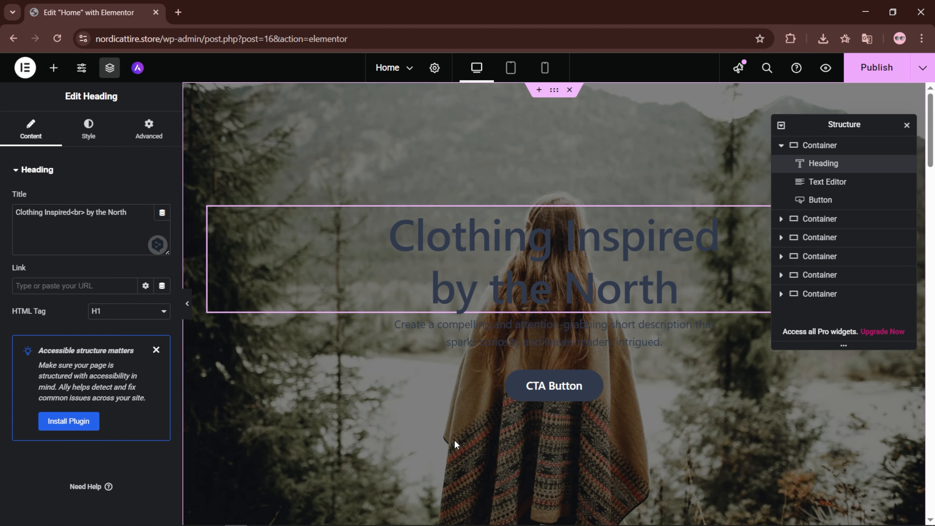
- Align the hero heading to the left and set its text color to white (#ffffff)
left_click(84, 130)
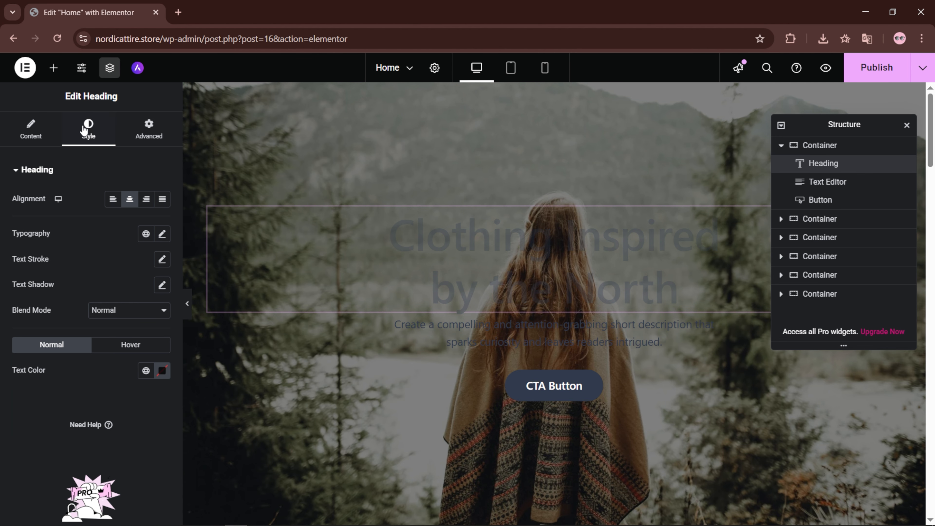
left_click(114, 202)
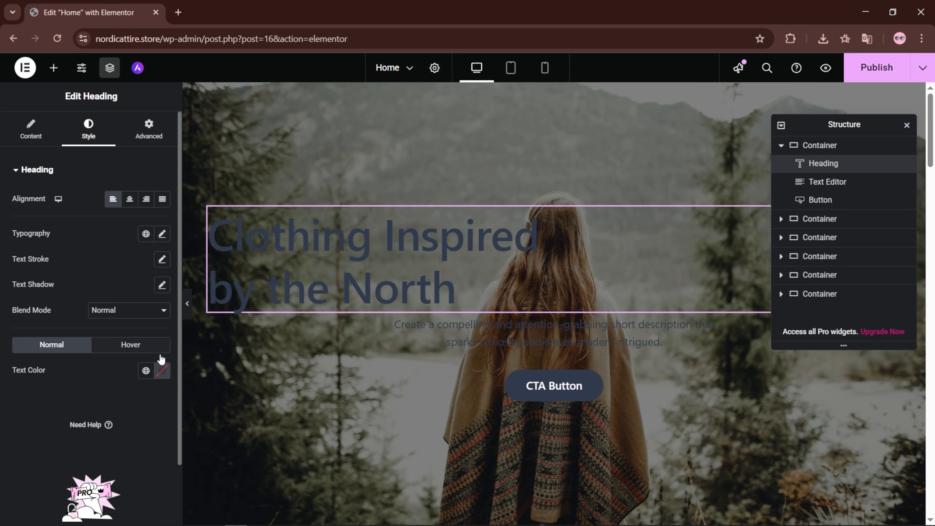
left_click(162, 370)
type("#ffffff")
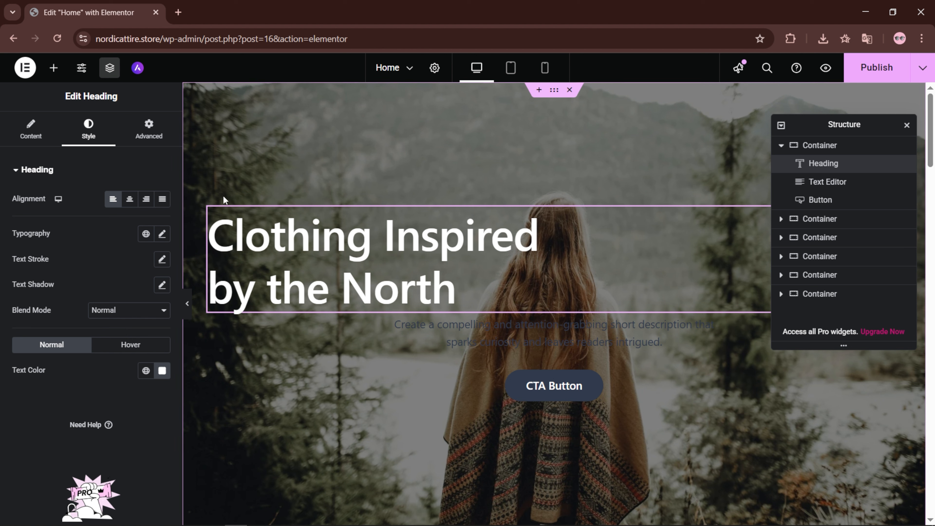
- Set the hero heading's font family to Bebas Neue and its size to 90 px
left_click(161, 235)
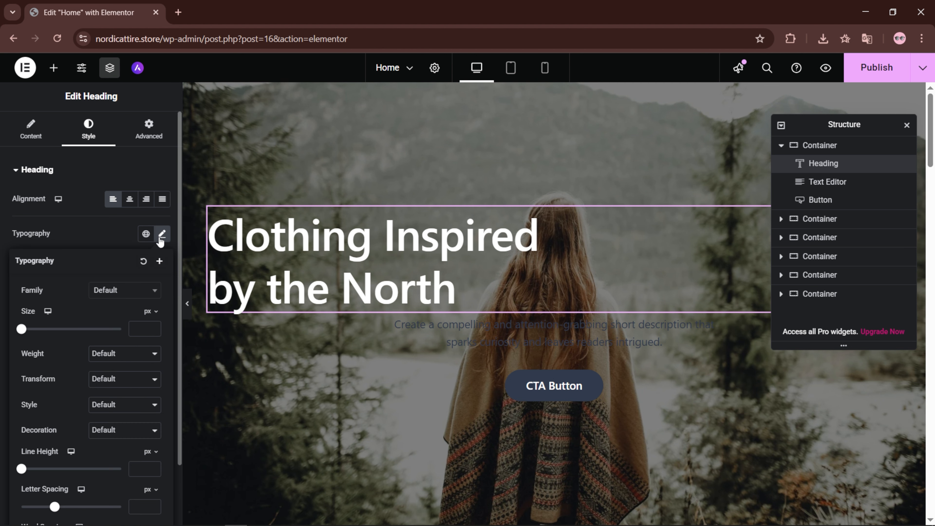
left_click(133, 291)
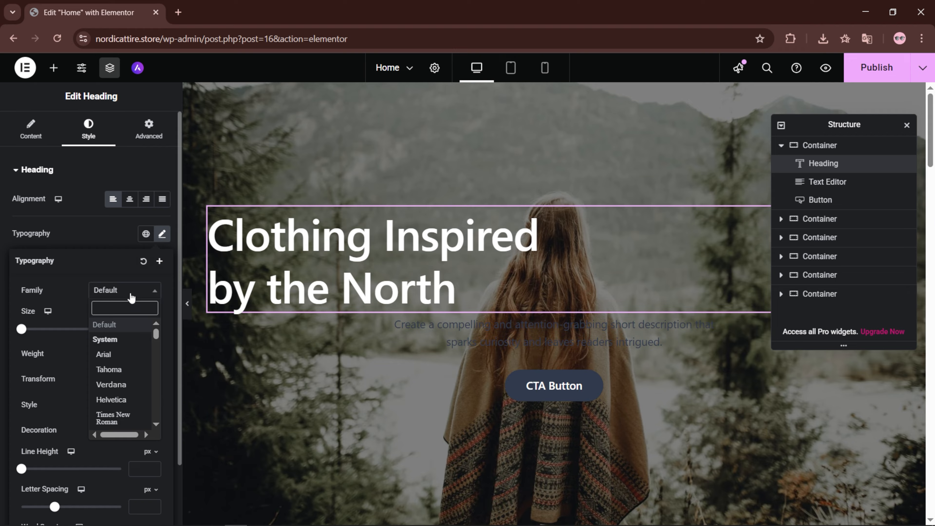
type("bebas")
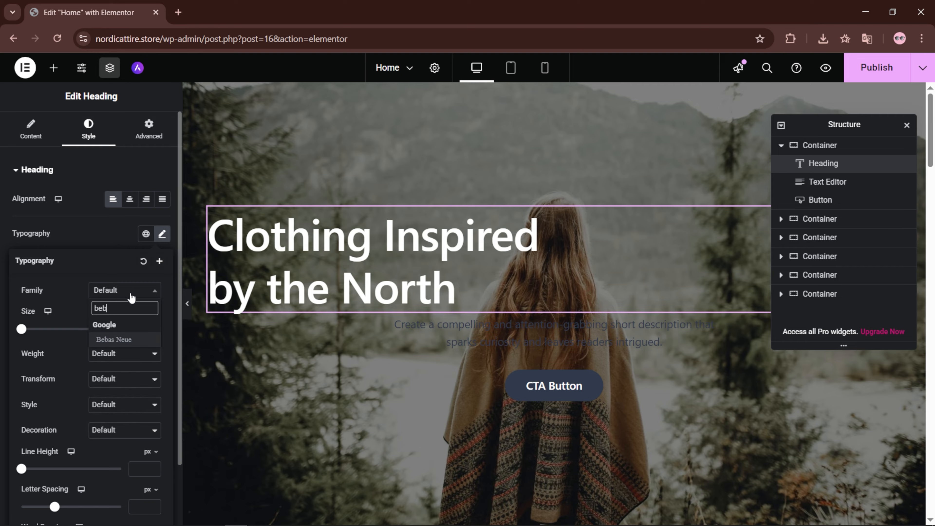
left_click(114, 339)
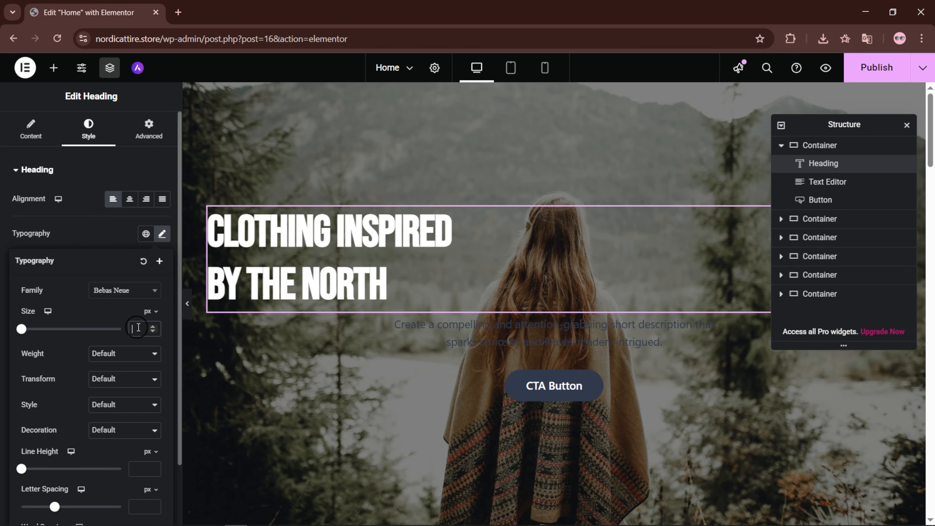
left_click(142, 324)
type("90")
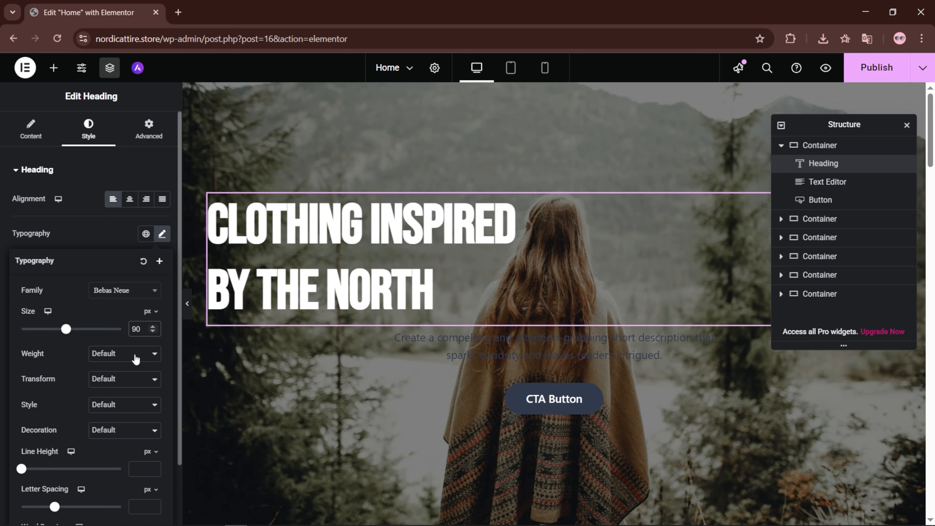
- Set the hero heading's font weight to Normal and its line height to 90 px
left_click(136, 354)
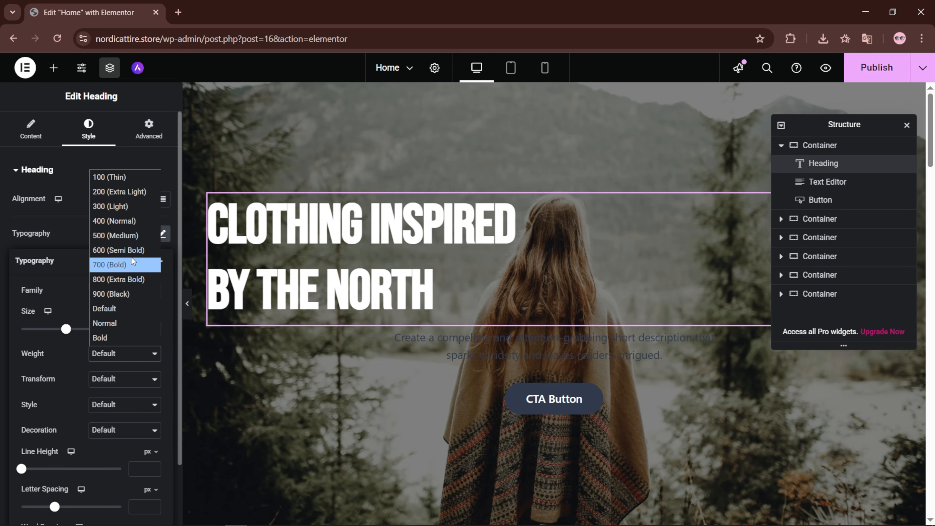
left_click(117, 324)
left_click(142, 469)
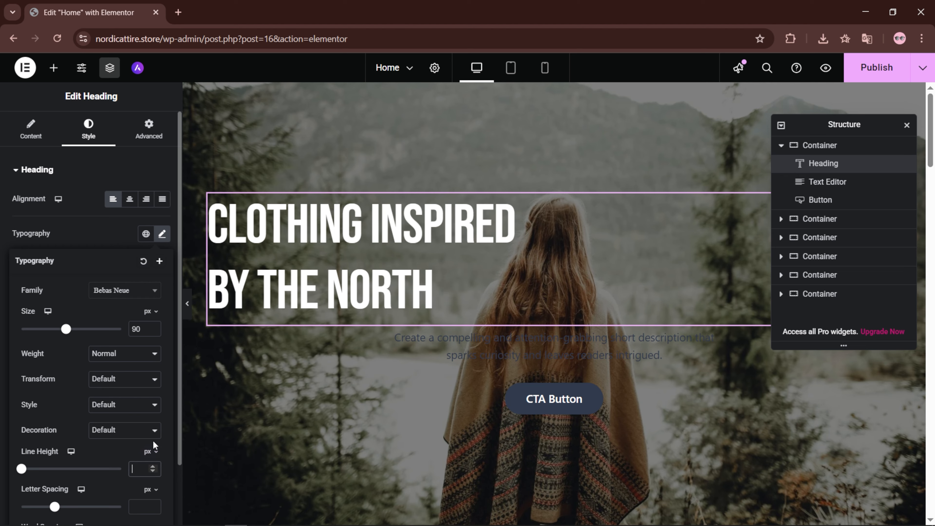
type("90")
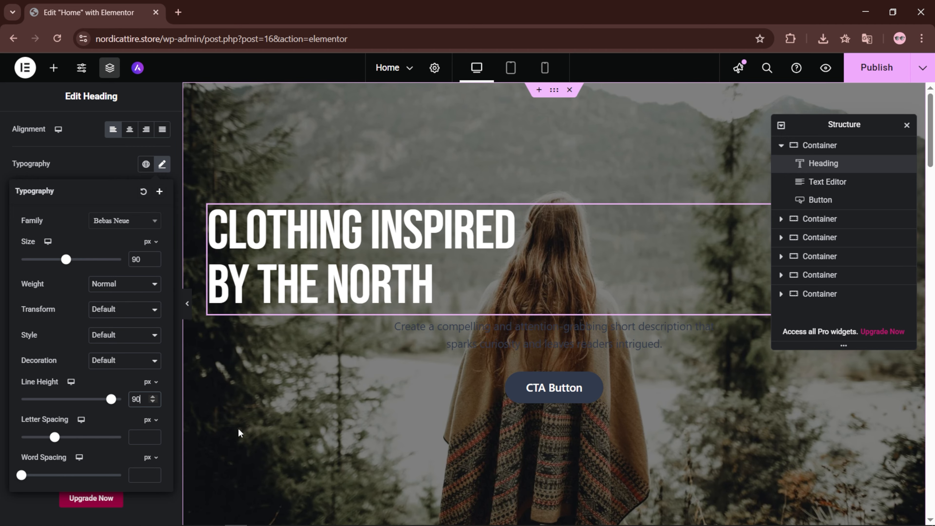
left_click(238, 428)
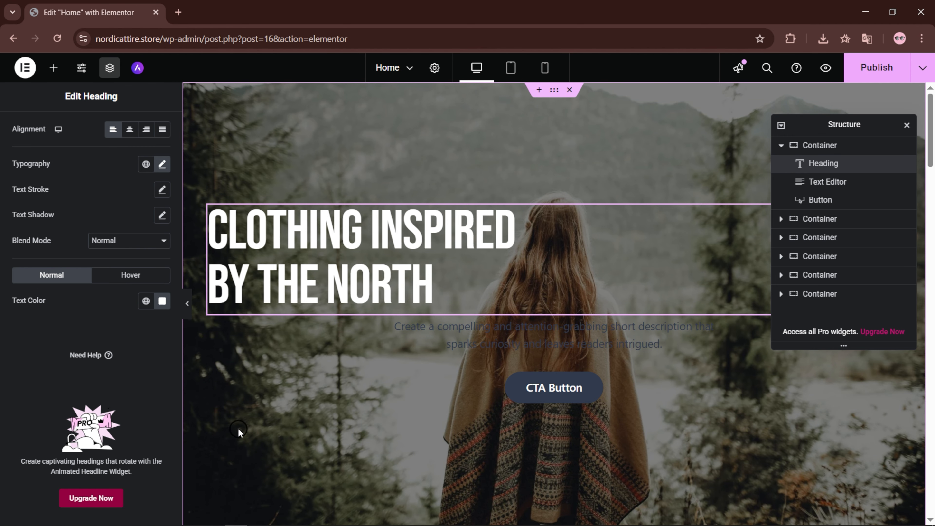
- Delete the placeholder description text widget below the hero heading
left_click(413, 328)
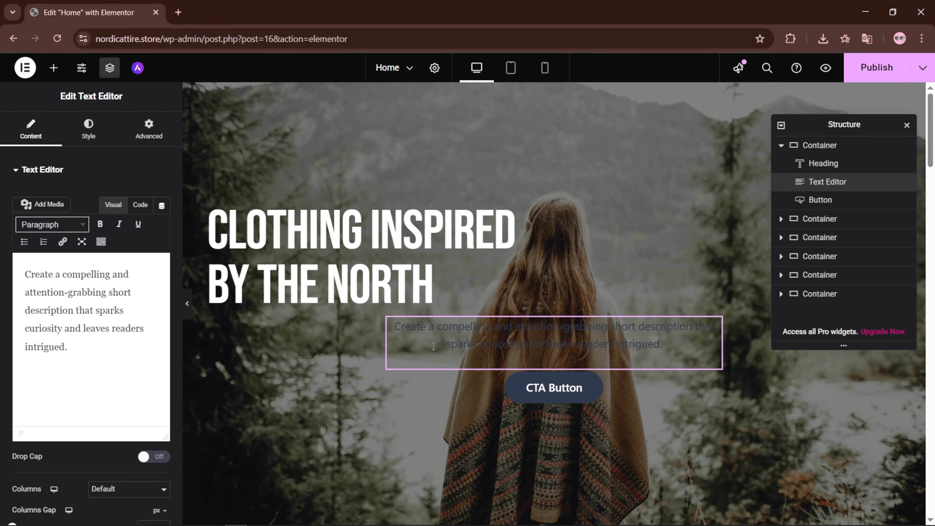
right_click(487, 330)
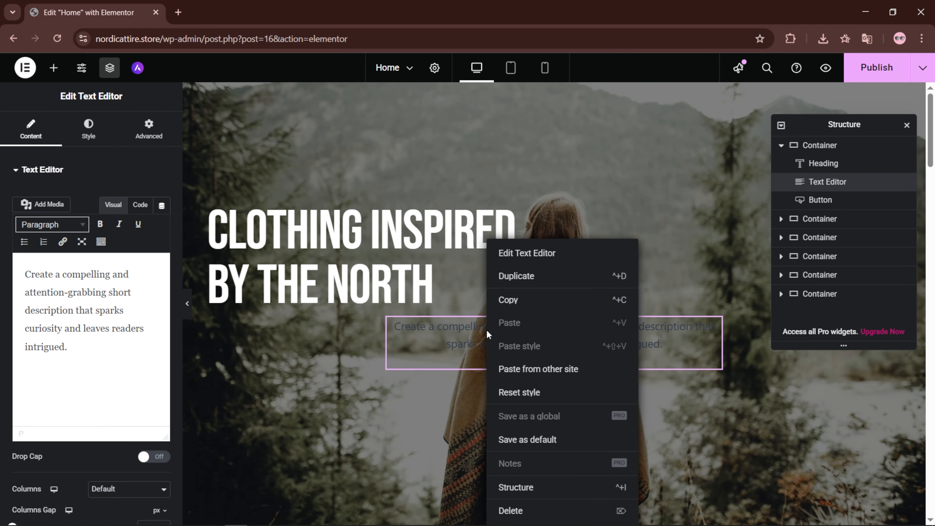
left_click(511, 511)
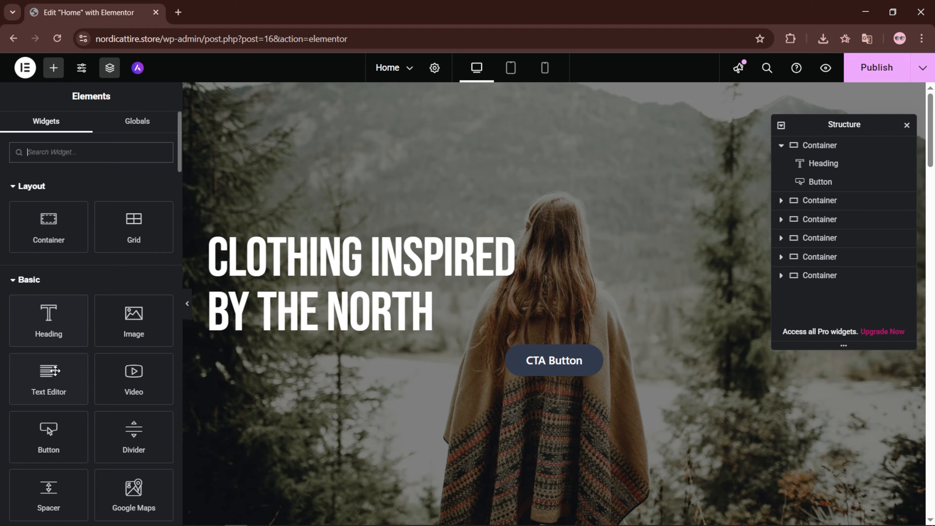
- Add a Text Editor widget between the hero heading and the button, with the text "Simplicity. Durability. Character."
left_click_drag(52, 381, 337, 343)
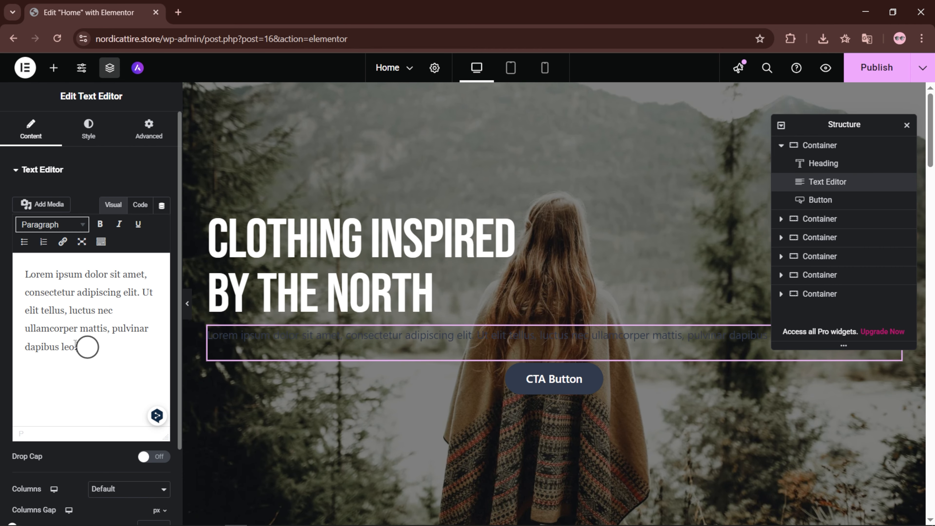
left_click_drag(86, 347, 20, 271)
type("Simplicity. Durability. Character.")
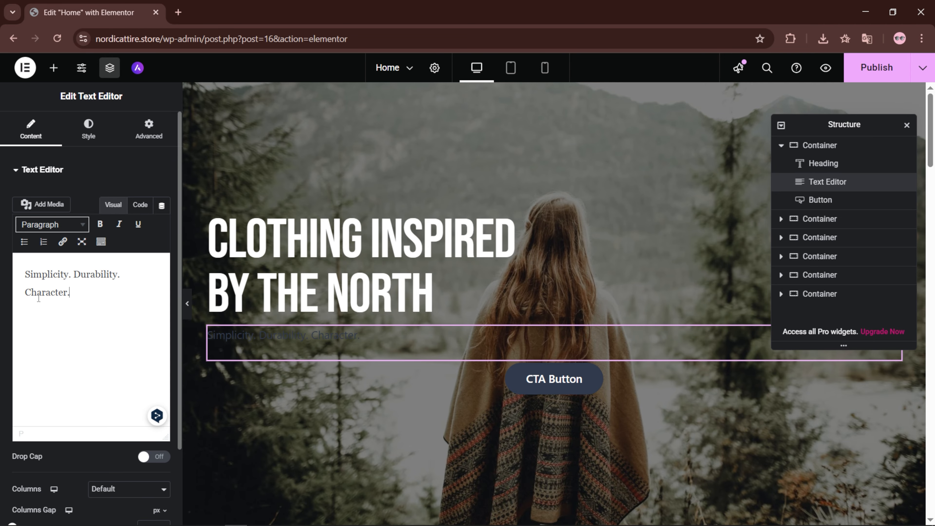
- Align the new hero tagline to the left and set its text color to white
left_click(90, 131)
left_click(114, 200)
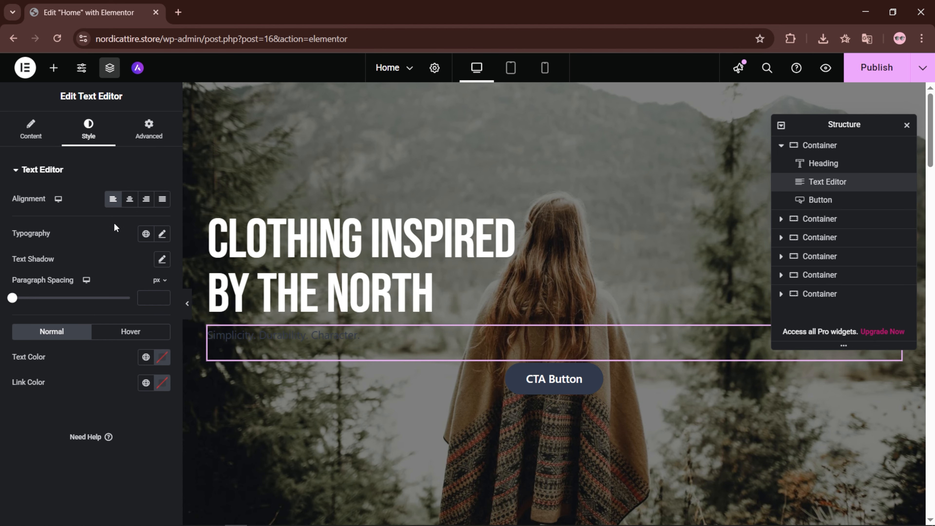
left_click(162, 357)
left_click_drag(155, 297, 86, 185)
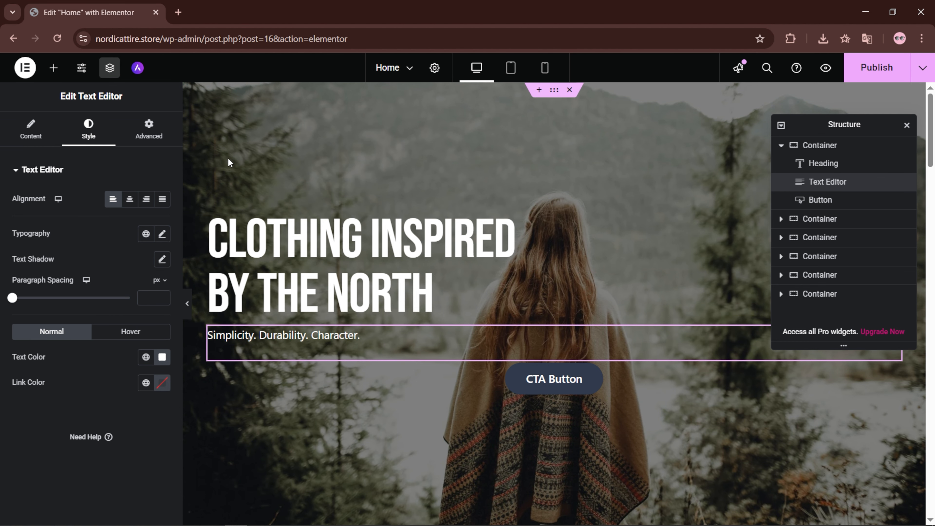
- Set the hero tagline's font size to 20 px and its line height to 15 px
left_click(162, 234)
left_click(136, 329)
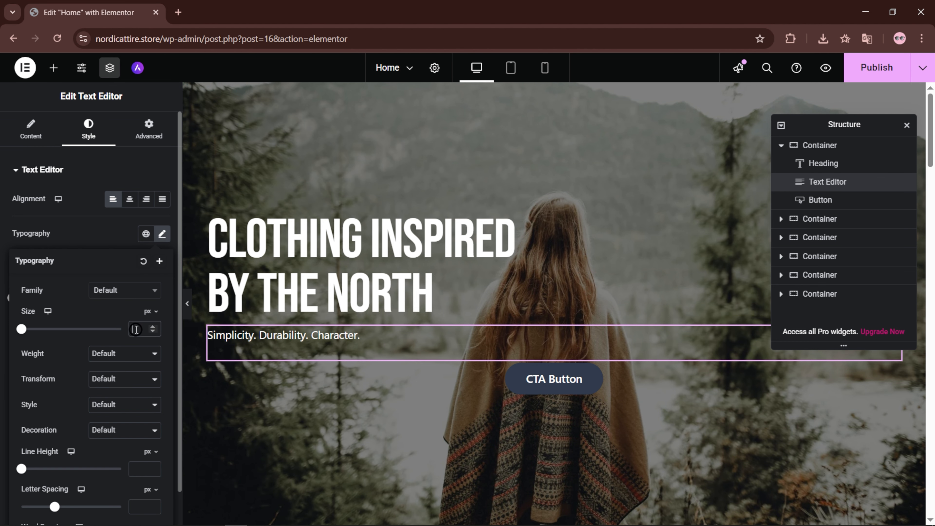
type("20")
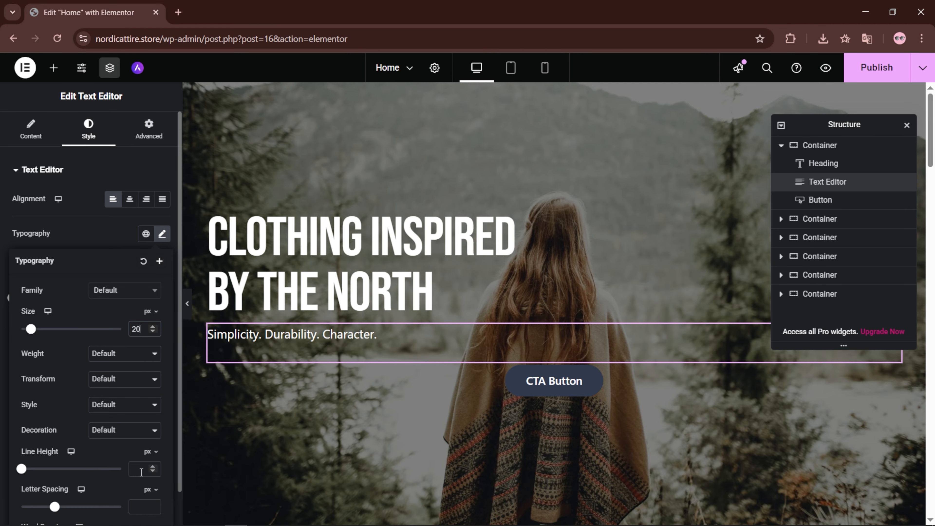
type("15")
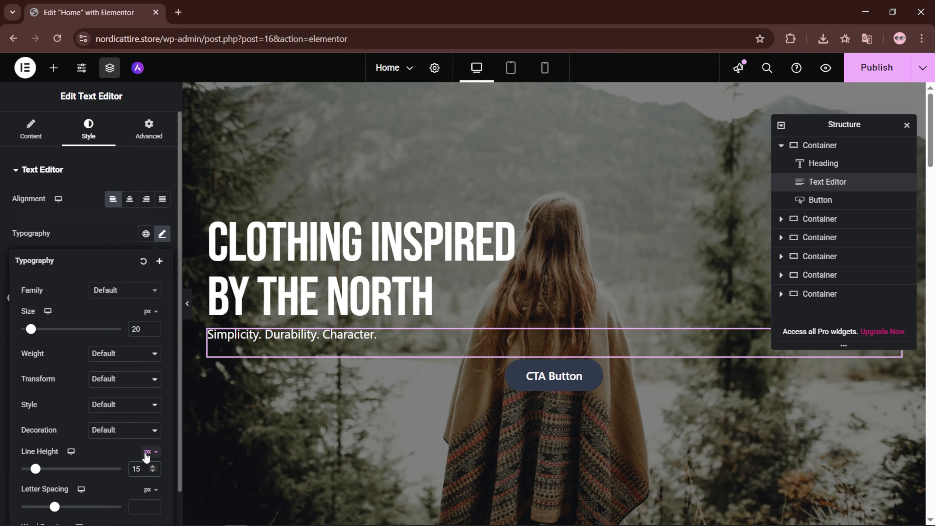
left_click(162, 234)
- Set the tagline's paragraph spacing to 50 px and preview the hero at full page width
left_click(148, 298)
type("50")
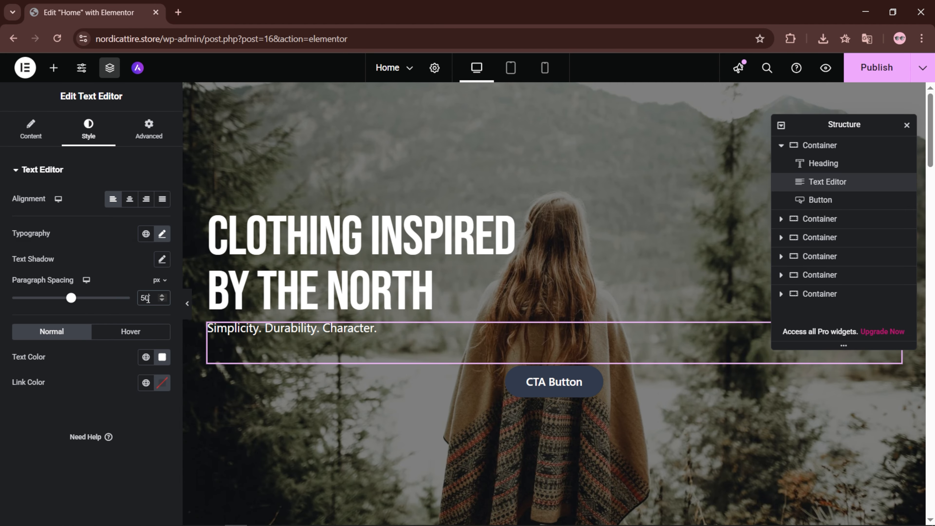
left_click(187, 303)
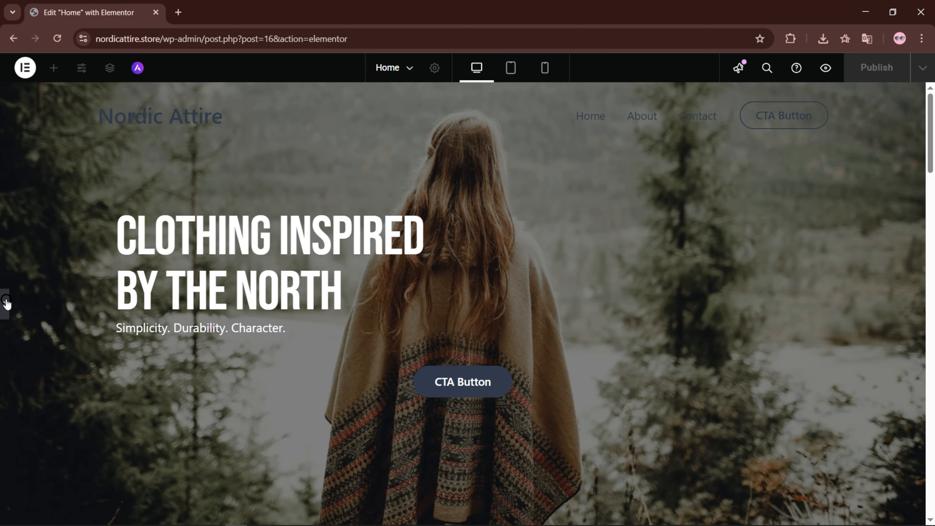
left_click(6, 302)
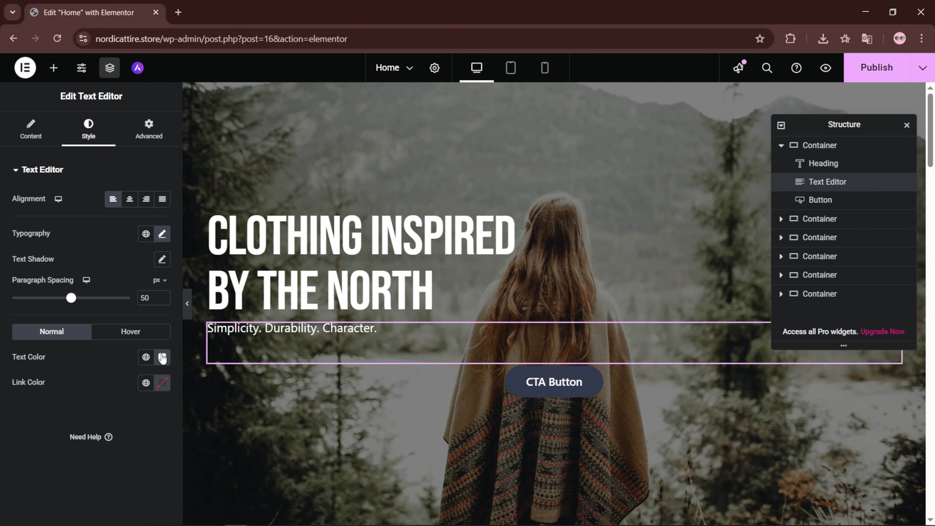
- Change the hero button's text to "Explore Collection" and position the button on the left
left_click(497, 376)
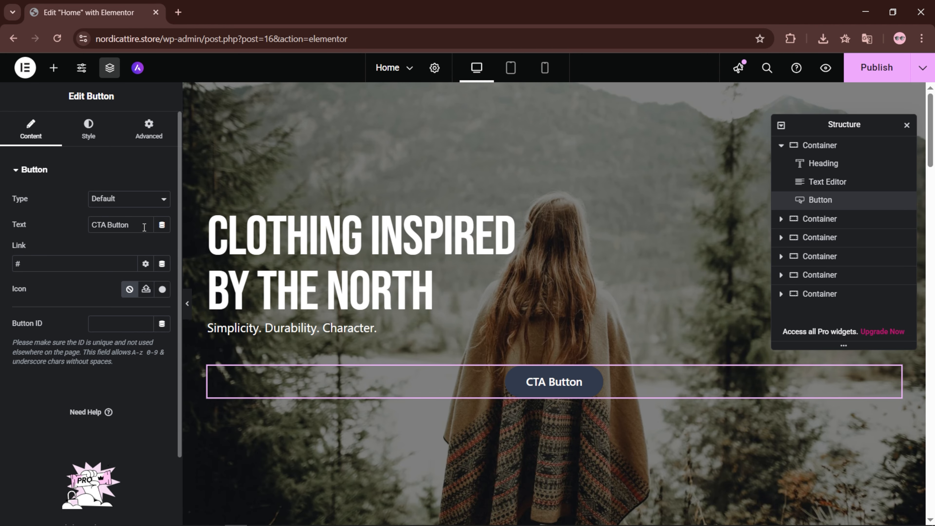
left_click_drag(138, 225, 69, 229)
type("Explore Collection")
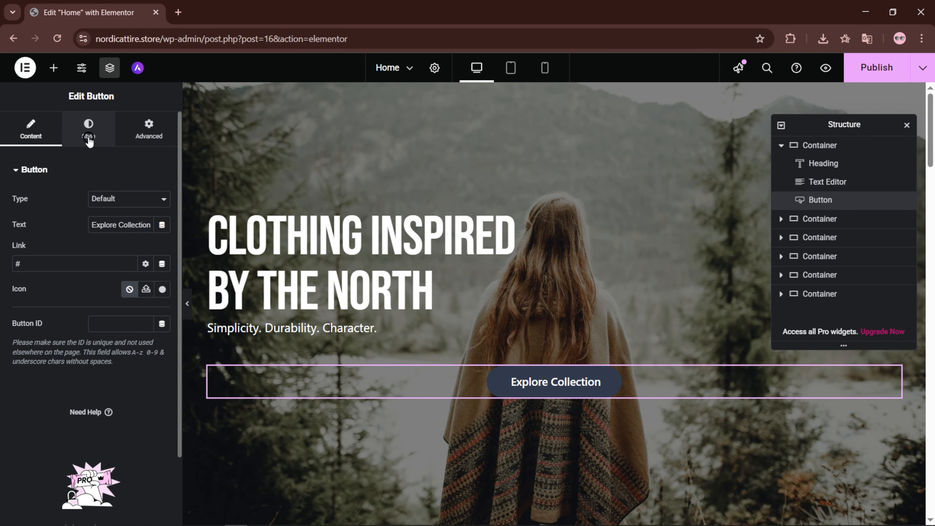
left_click(88, 130)
left_click(115, 201)
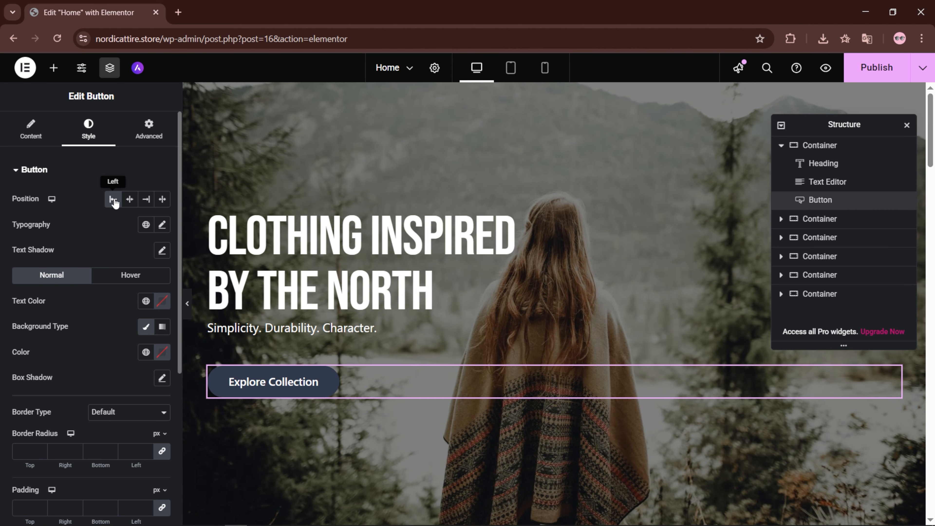
- Make the hero button's normal background color fully transparent
left_click(163, 353)
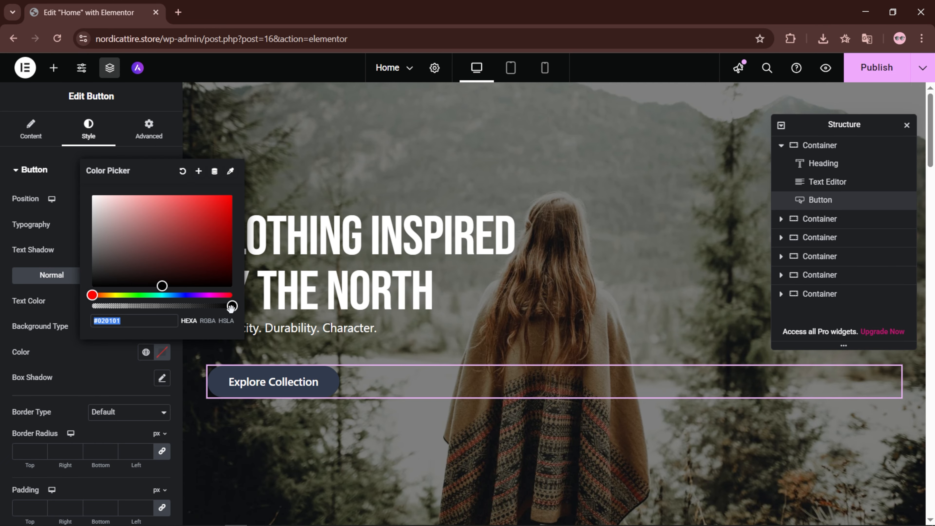
left_click_drag(232, 307, 92, 307)
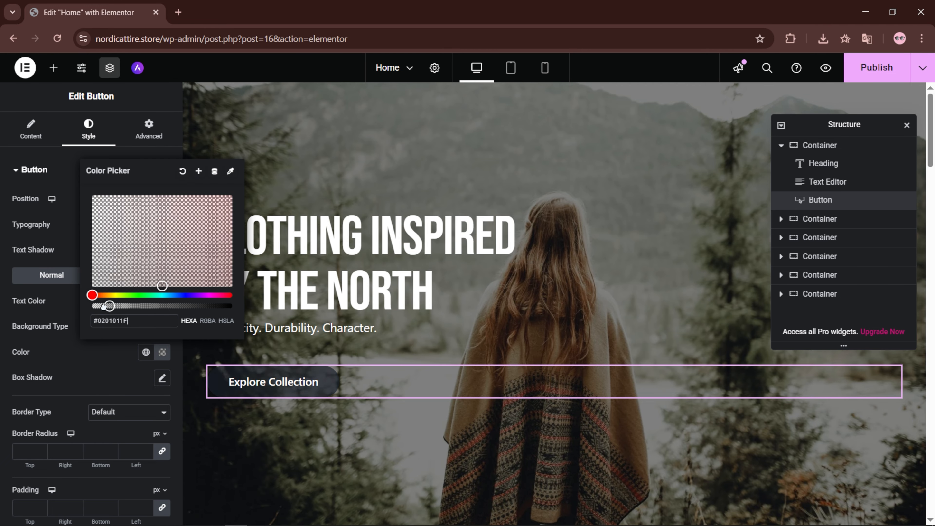
left_click(60, 303)
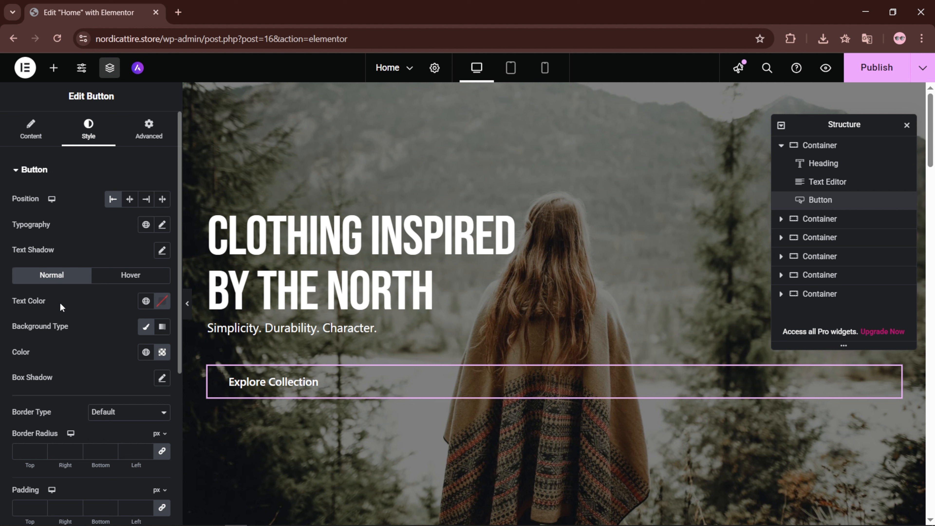
- Give the hero button a solid 2 px border on all sides and set the border color to white (#FFFFFF)
left_click(151, 414)
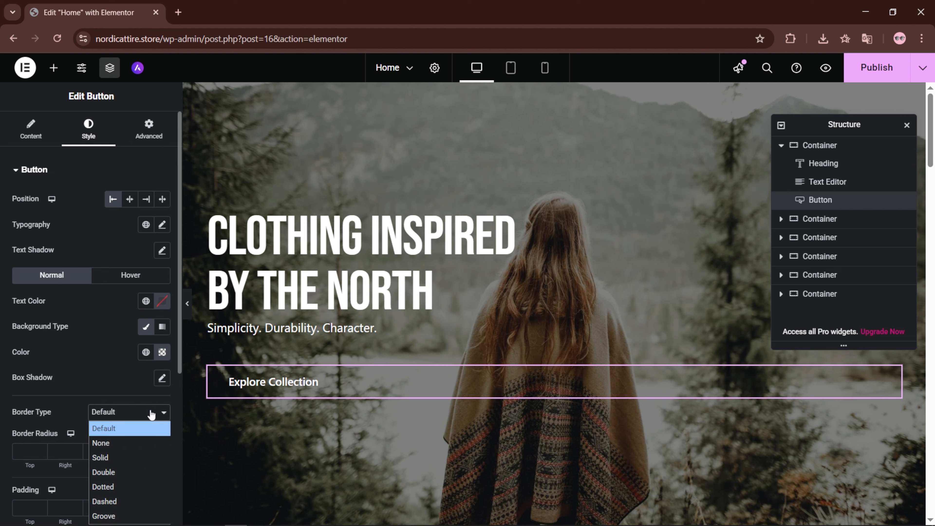
left_click(142, 455)
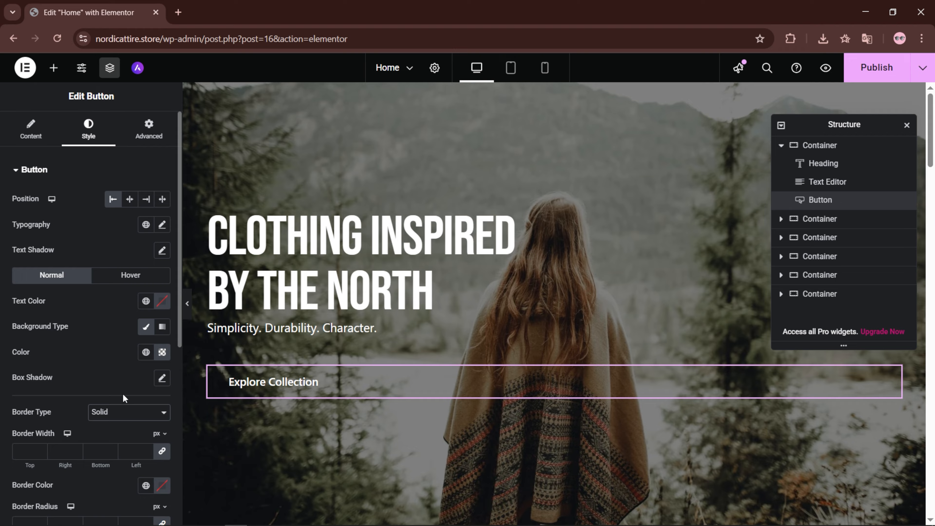
left_click(40, 449)
left_click(40, 449)
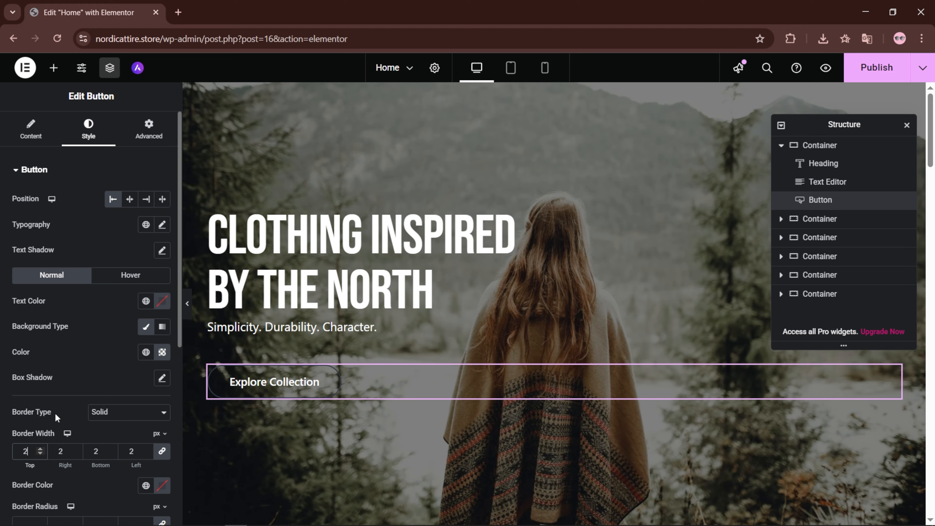
scroll(55, 413, "down", 2)
left_click(162, 424)
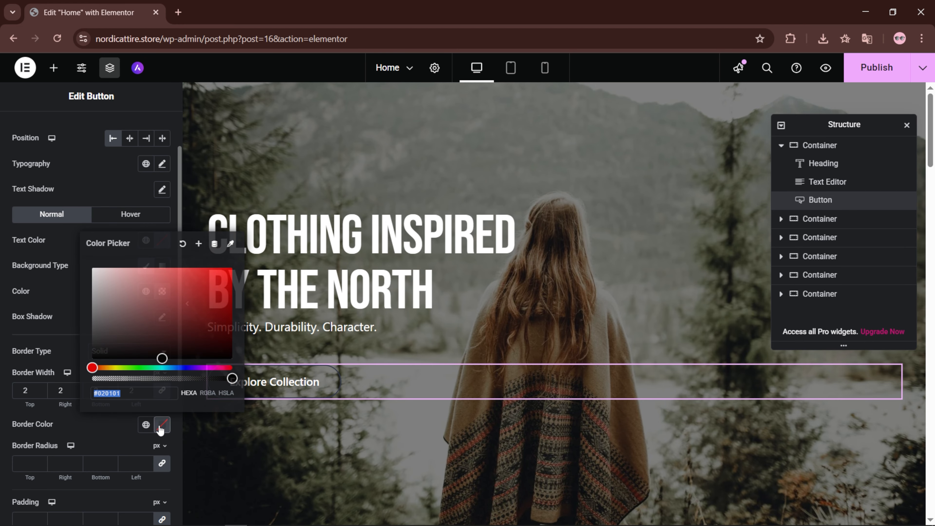
left_click_drag(135, 312, 69, 236)
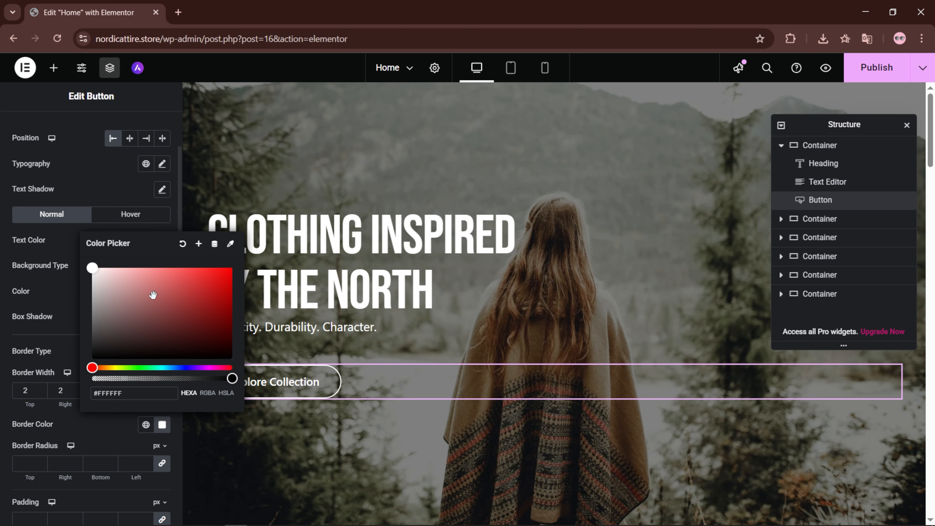
left_click(373, 377)
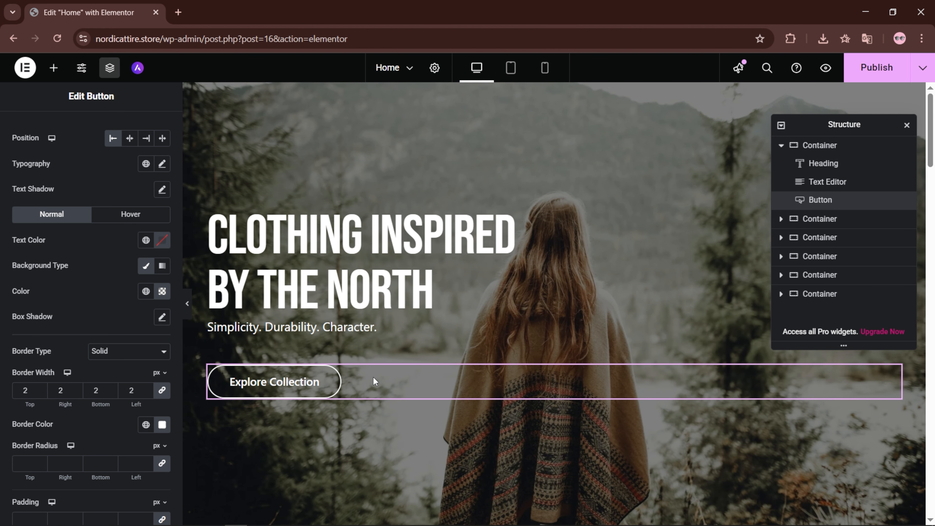
- Set the hero button's border radius to 0 px on all corners
left_click(40, 466)
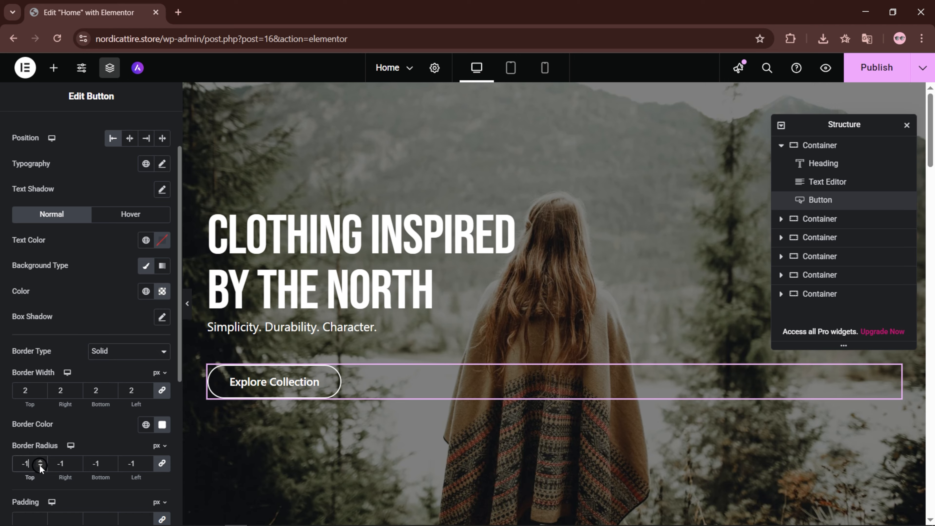
left_click(40, 461)
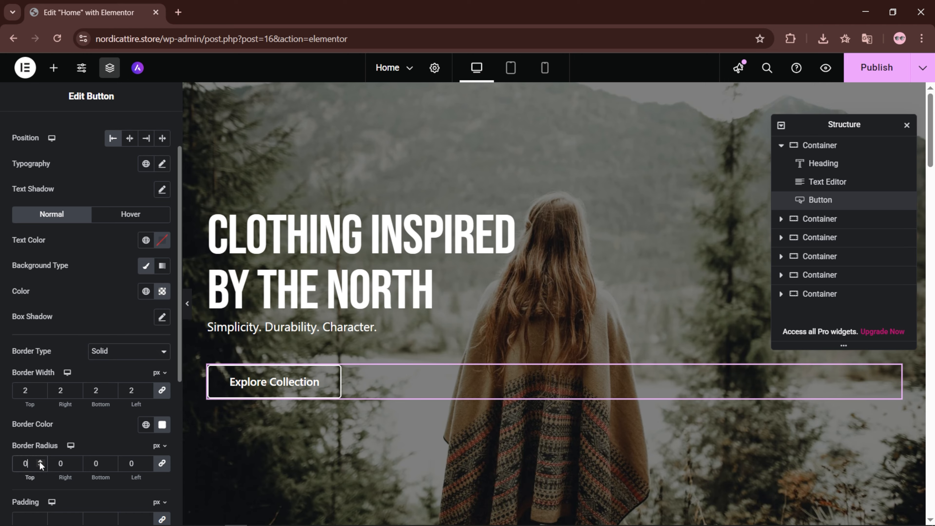
left_click(5, 461)
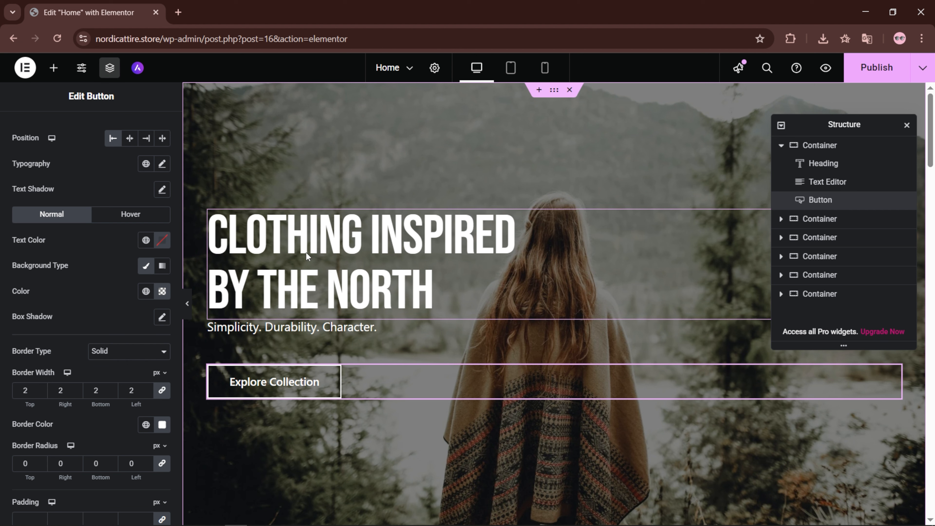
- Apply a Fade In entrance animation with Fast duration to the hero heading
left_click(833, 165)
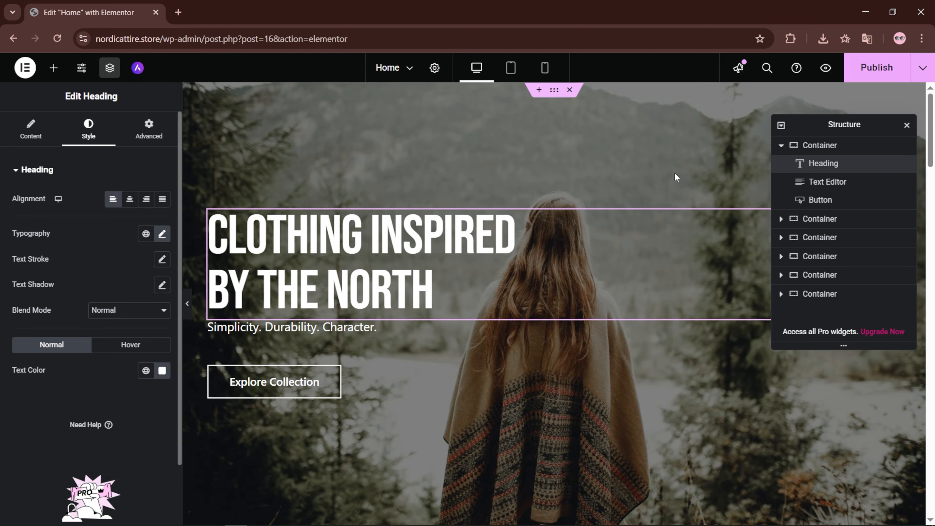
left_click(157, 136)
scroll(150, 251, "down", 10)
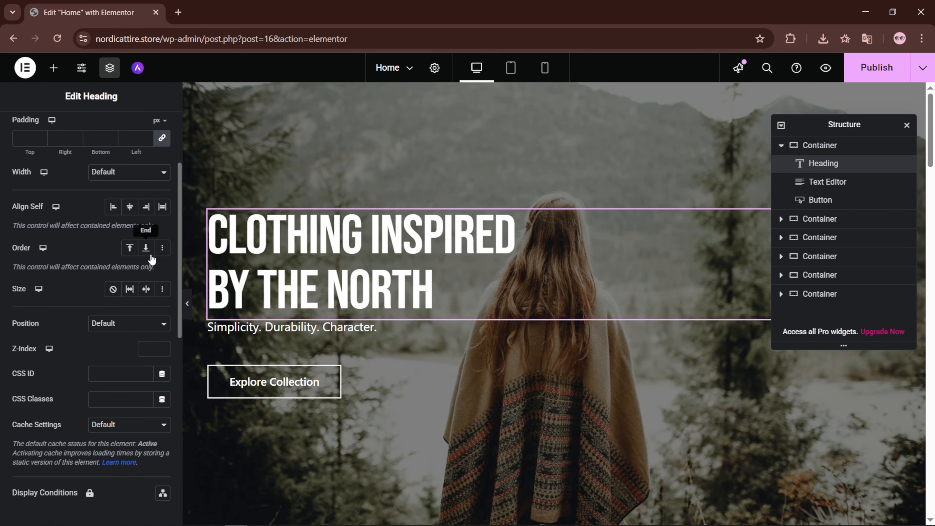
left_click(113, 299)
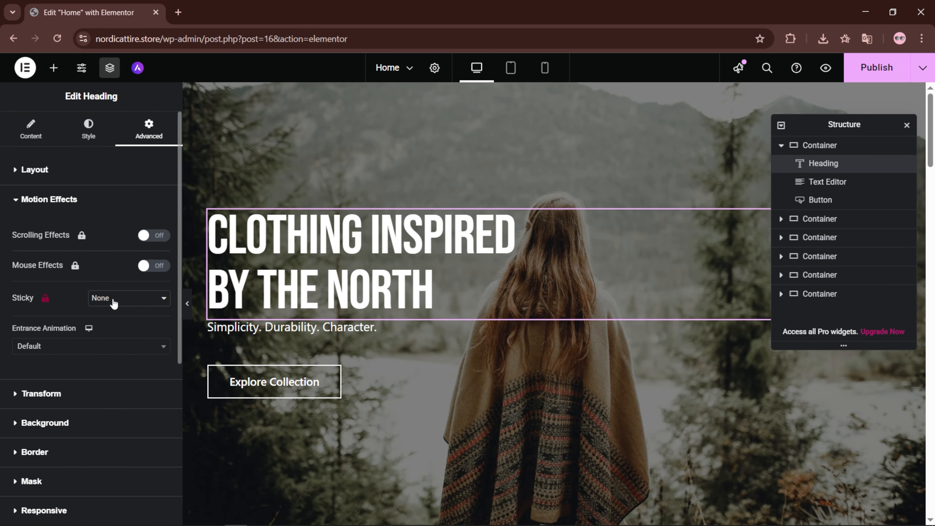
left_click(124, 352)
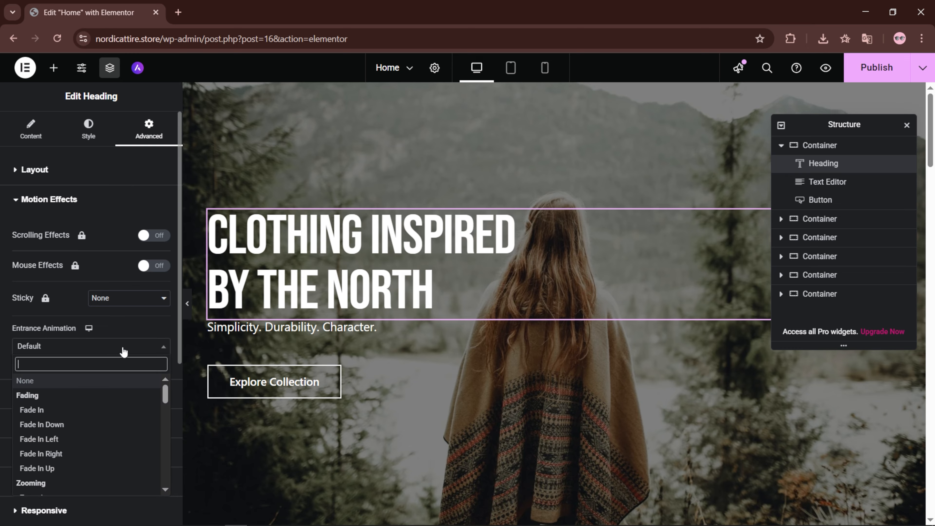
left_click(107, 406)
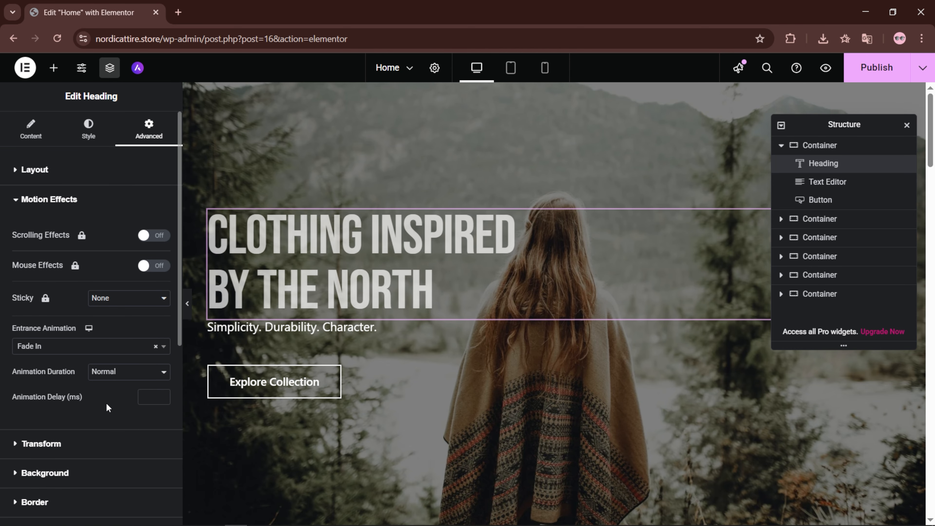
left_click(117, 372)
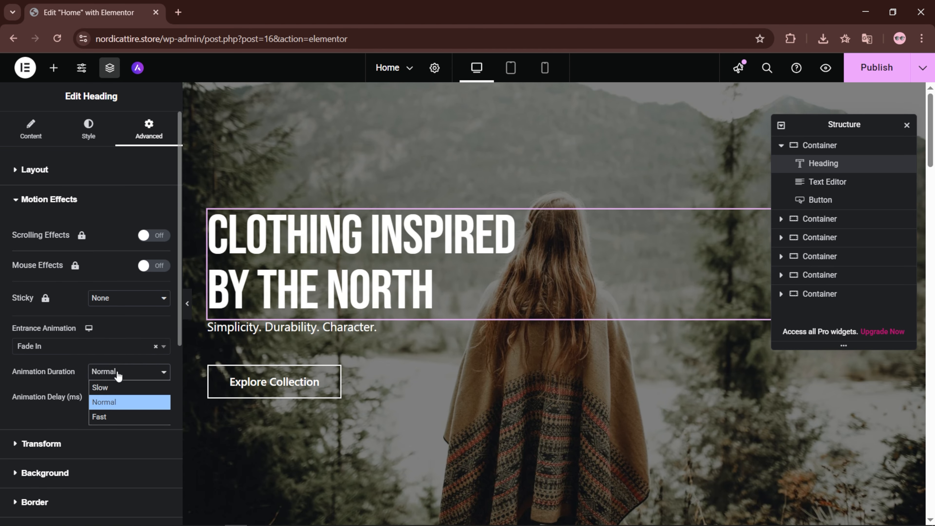
left_click(110, 415)
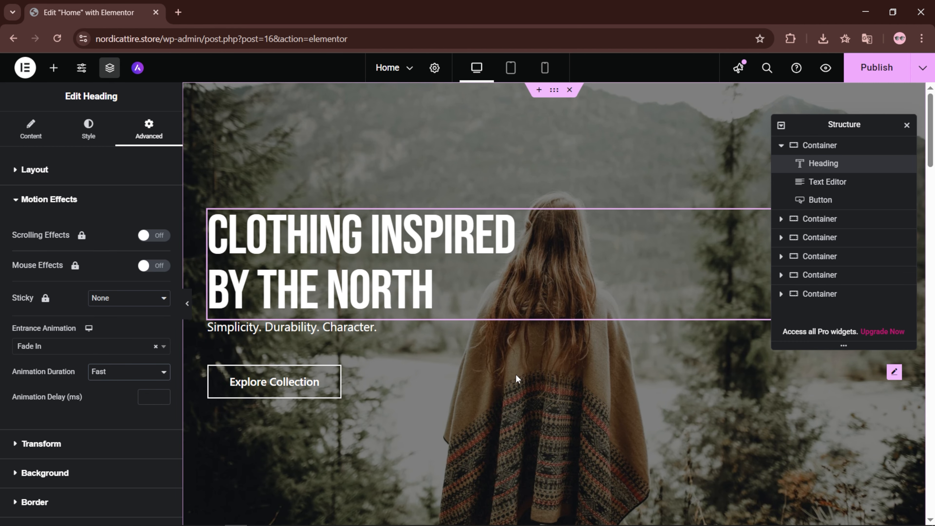
- Apply a Fade In entrance animation with Slow duration to the hero tagline
left_click(824, 182)
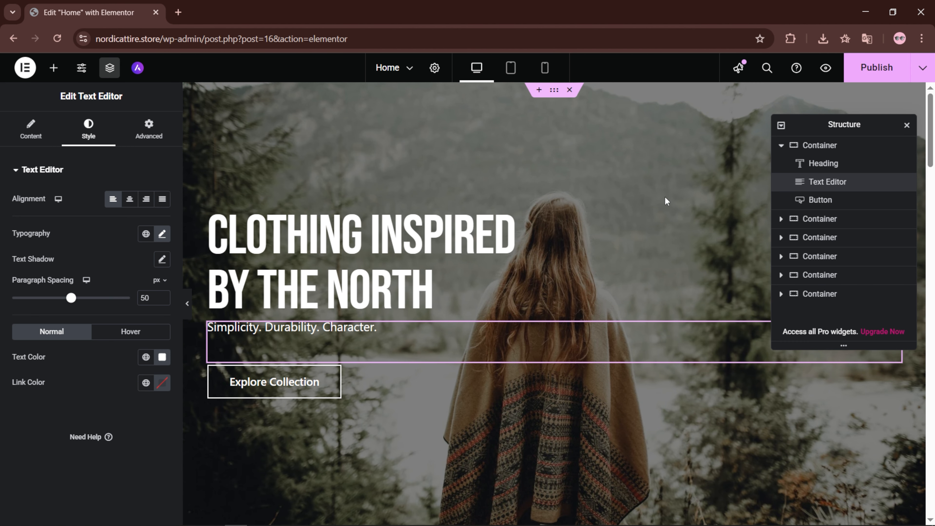
left_click(136, 130)
scroll(64, 428, "down", 5)
left_click(63, 428)
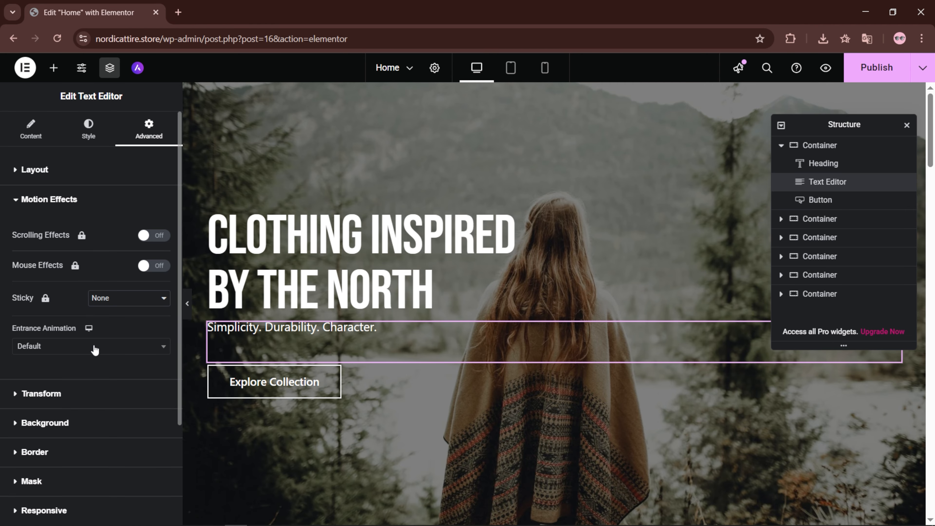
left_click(91, 345)
left_click(74, 411)
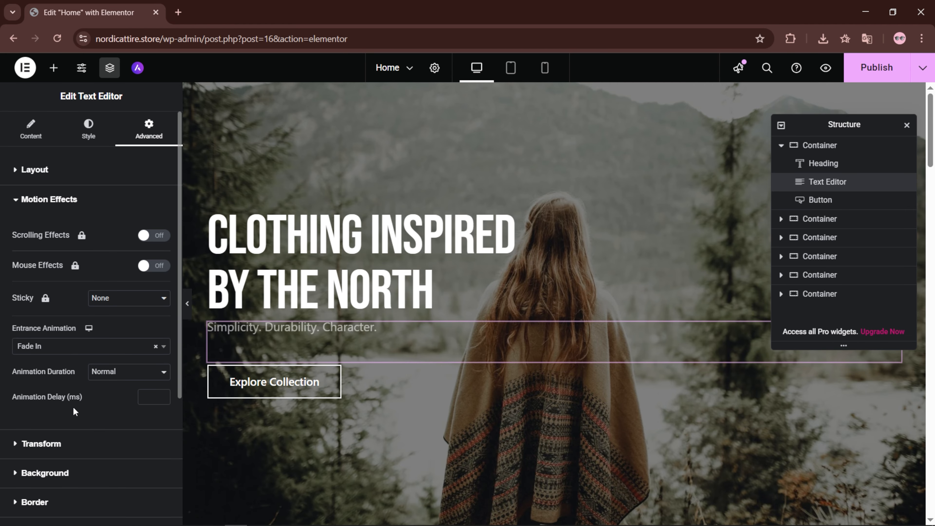
left_click(111, 371)
left_click(106, 387)
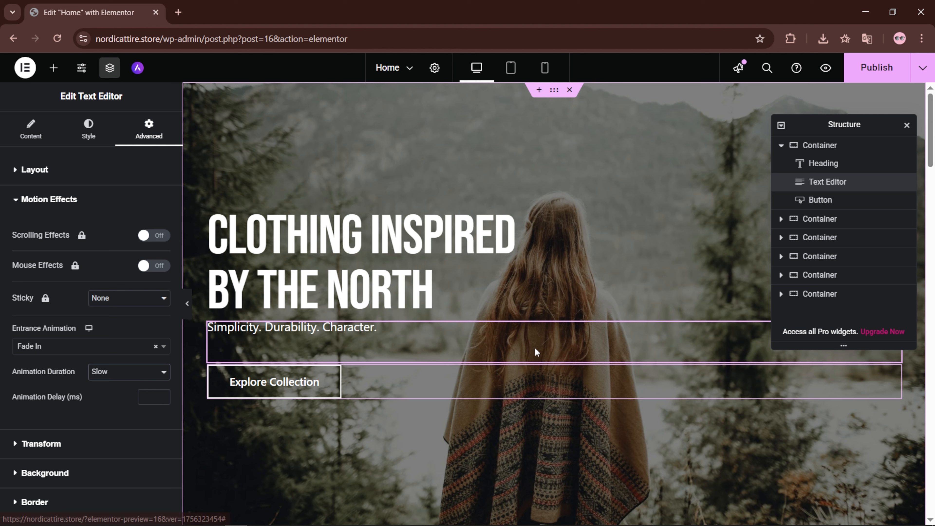
- Give the hero button a Fade In entrance animation with Slow duration and a 200 ms delay, and publish the page
left_click(783, 200)
left_click(149, 128)
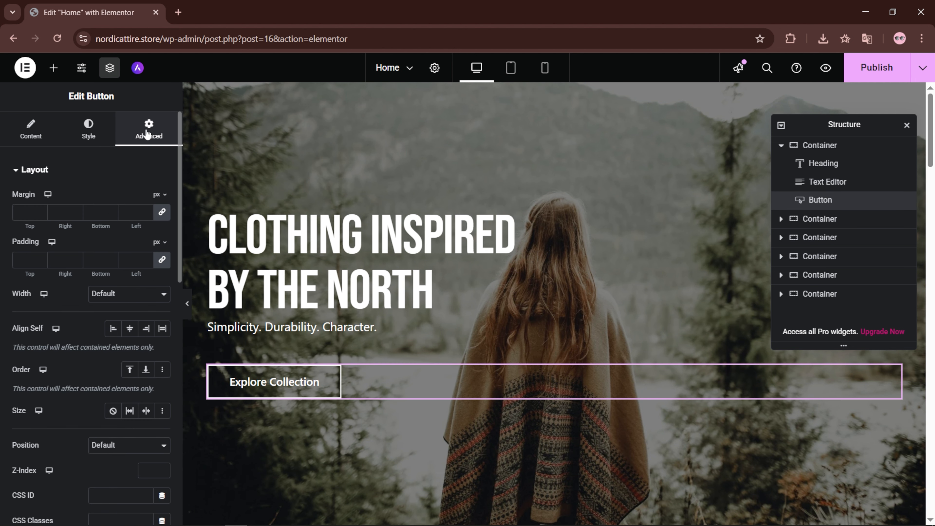
scroll(81, 350, "down", 10)
left_click(81, 354)
left_click(74, 346)
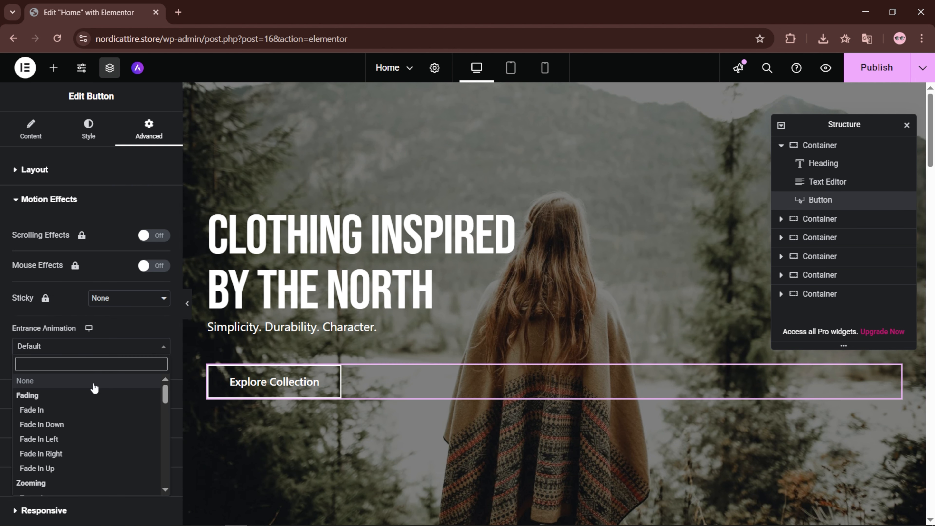
left_click(90, 407)
left_click(119, 373)
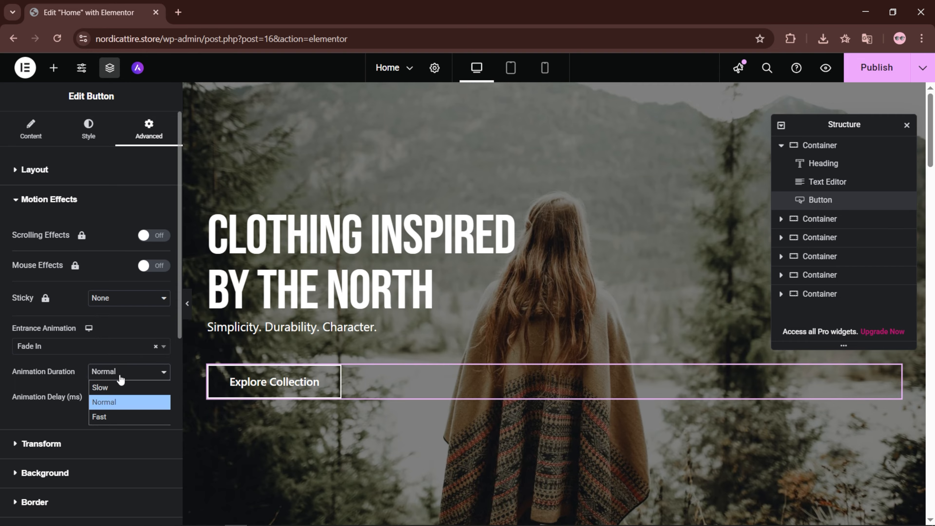
left_click(114, 387)
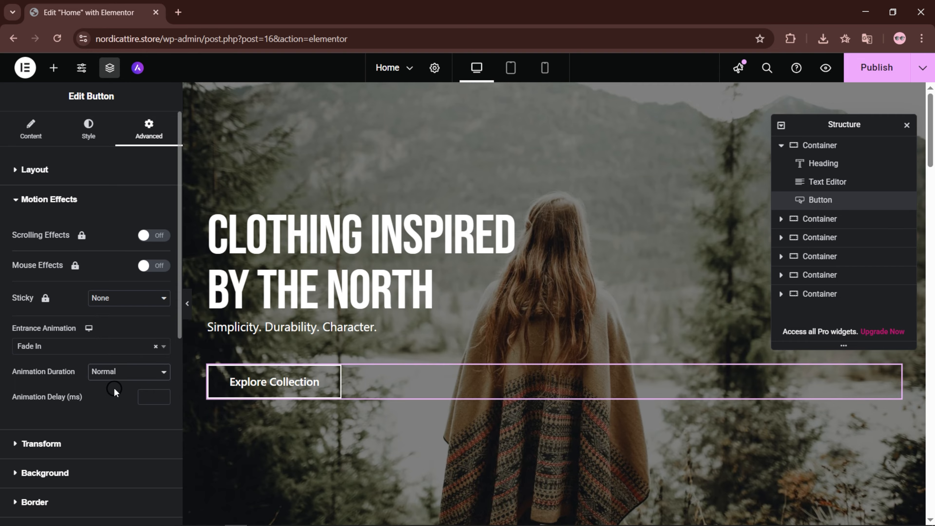
left_click(159, 397)
type("200")
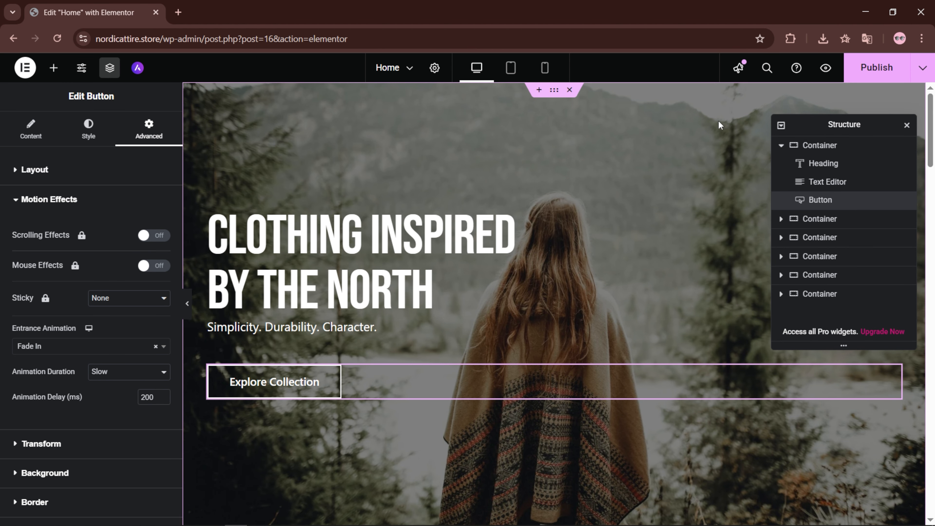
left_click(886, 63)
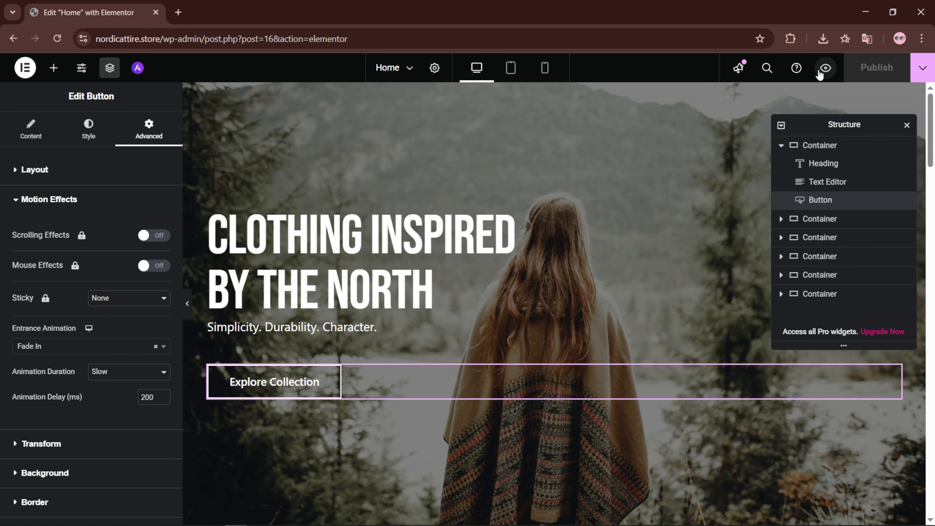
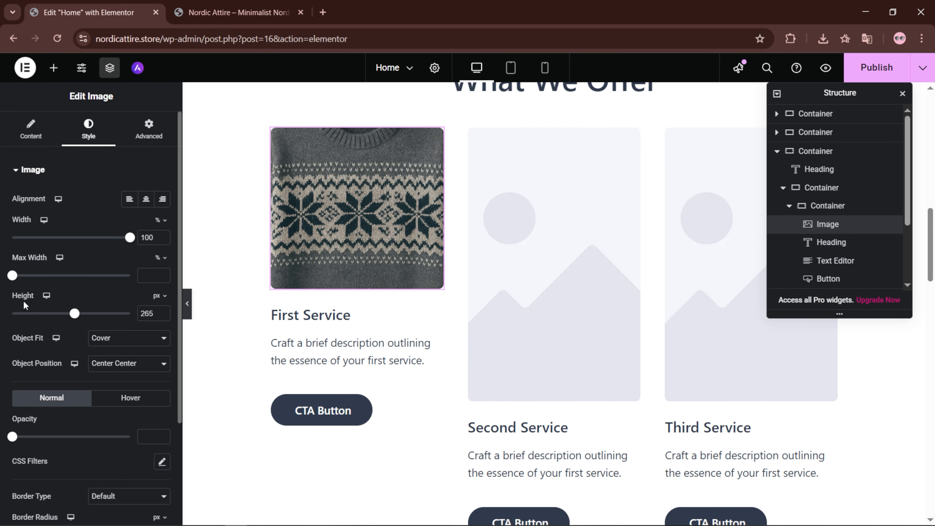
- Set the object position of the first service card's image to Bottom Center
left_click(119, 362)
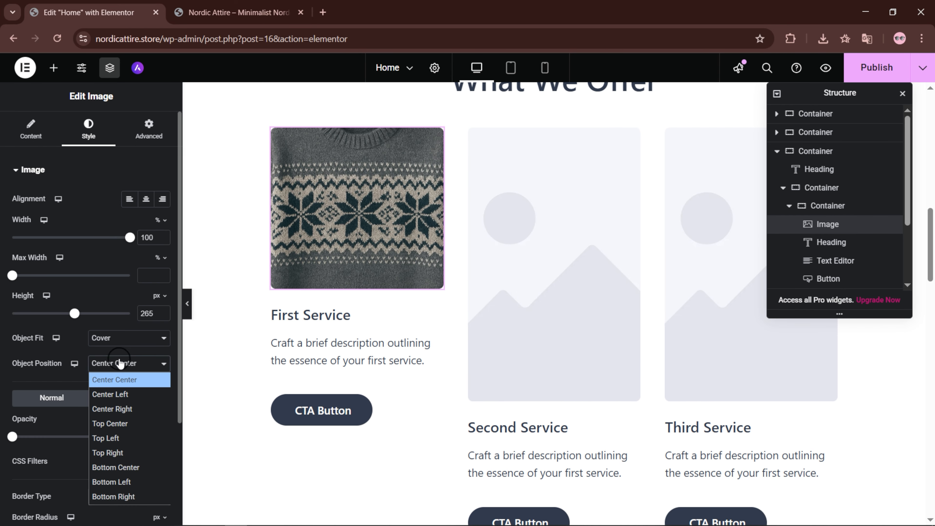
left_click(129, 464)
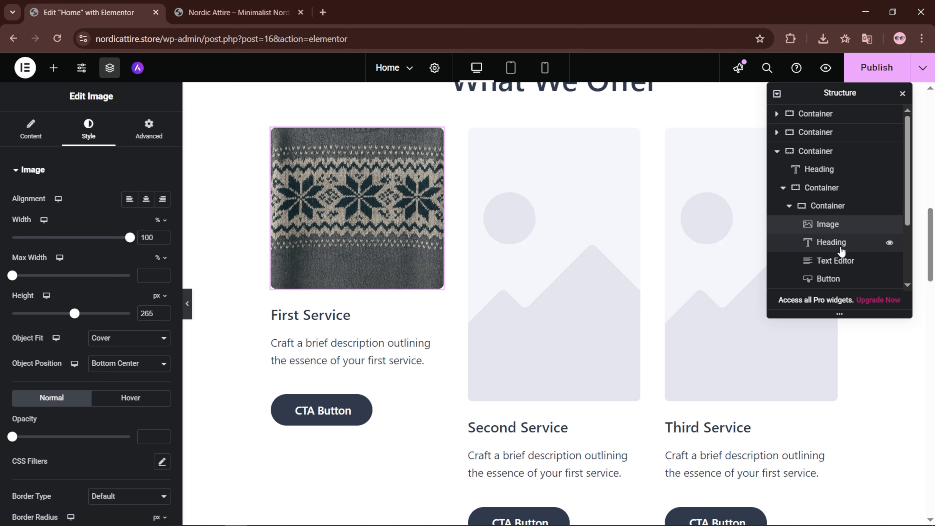
- Change the first service card's heading to "Nordic Knitwear" and its description to "Timeless warmth with traditional Scandinavian patterns."
left_click(833, 242)
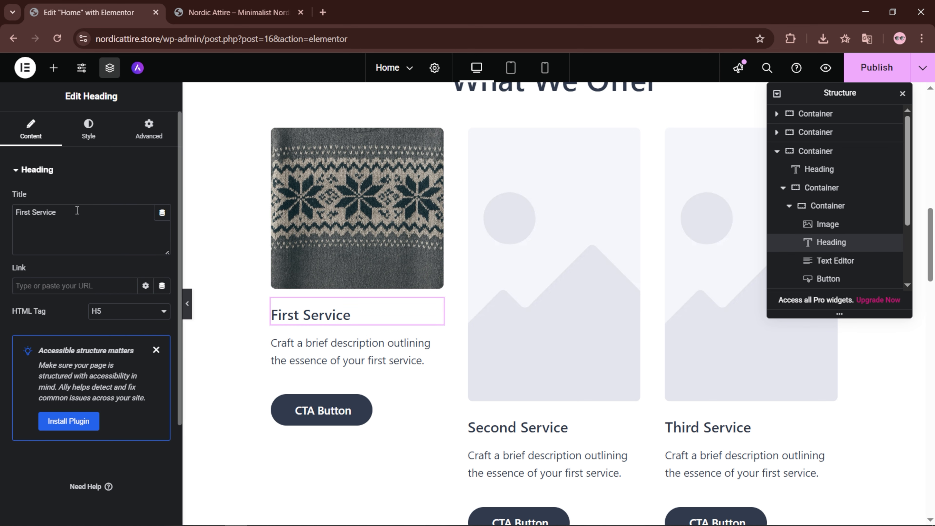
left_click_drag(77, 212, 2, 211)
type("Nordic Knitwear")
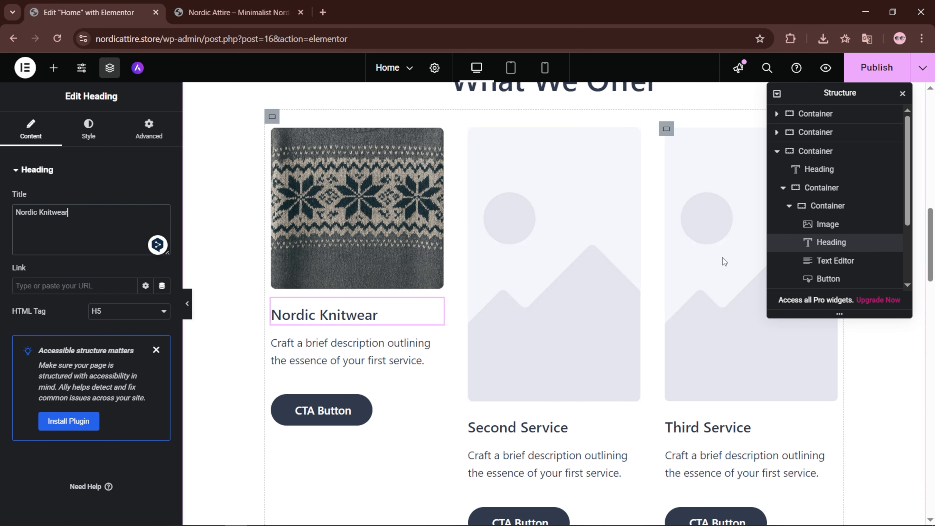
left_click(807, 262)
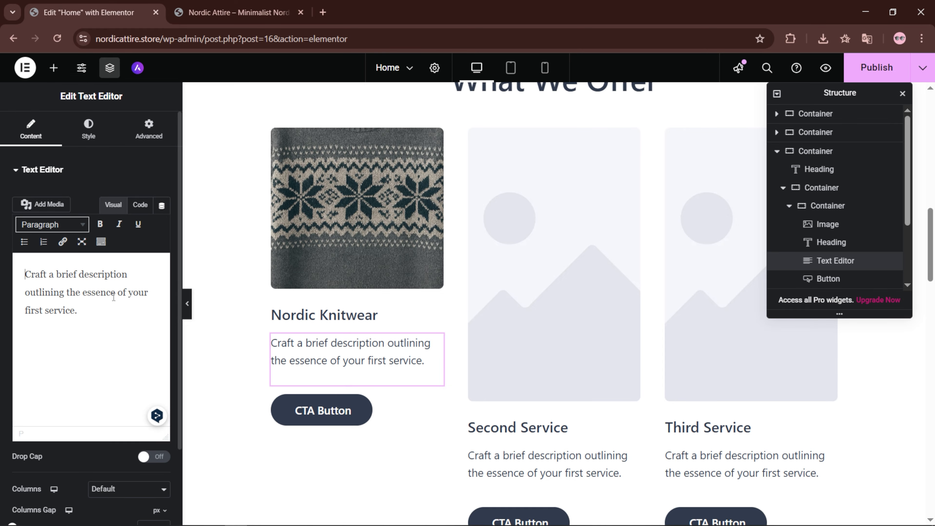
left_click_drag(80, 312, 17, 276)
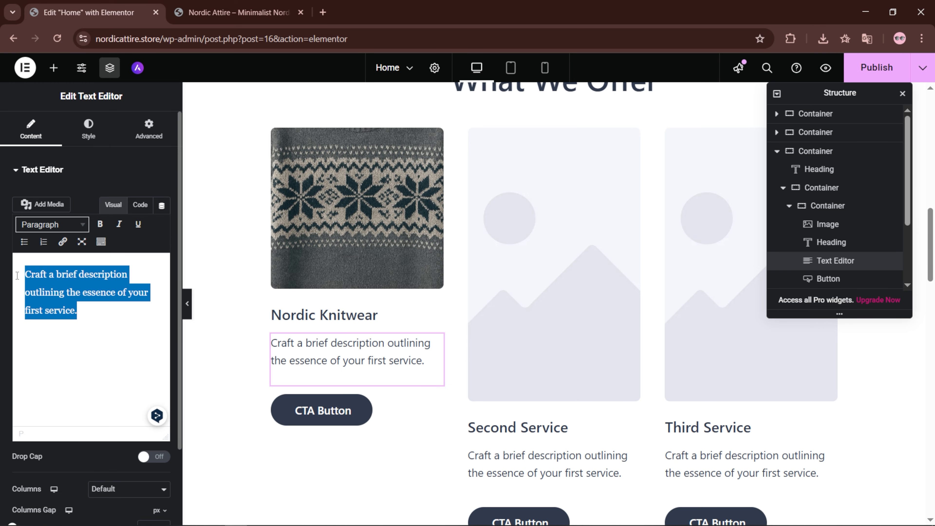
type("Timeless warmth with traditional Scandinavian patterns.")
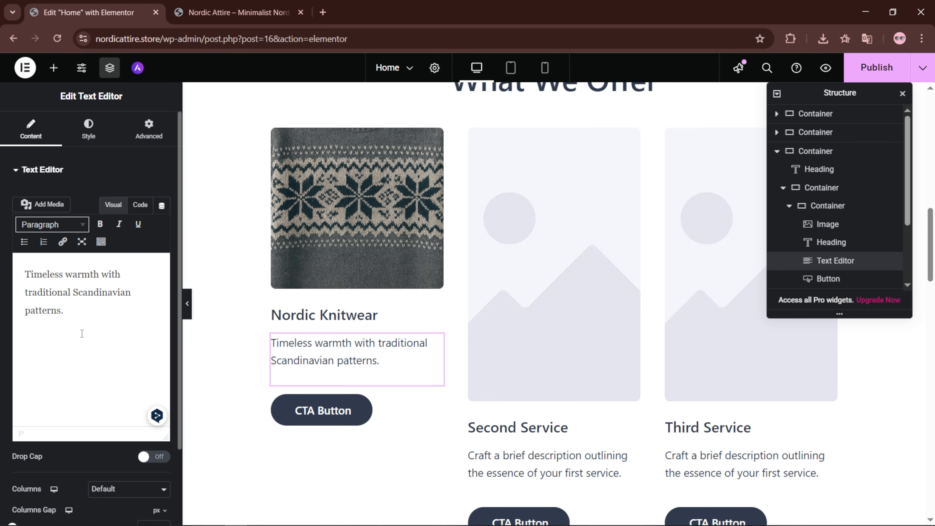
- Change the first service card's button text to "Learn More" and set its border radius to 0 px on all corners
left_click(828, 279)
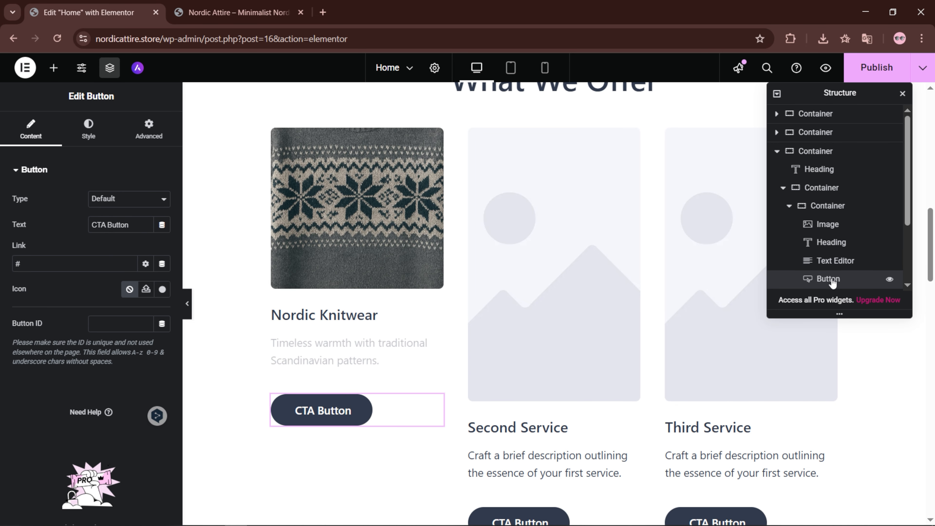
left_click_drag(136, 225, 69, 221)
type("Learn More")
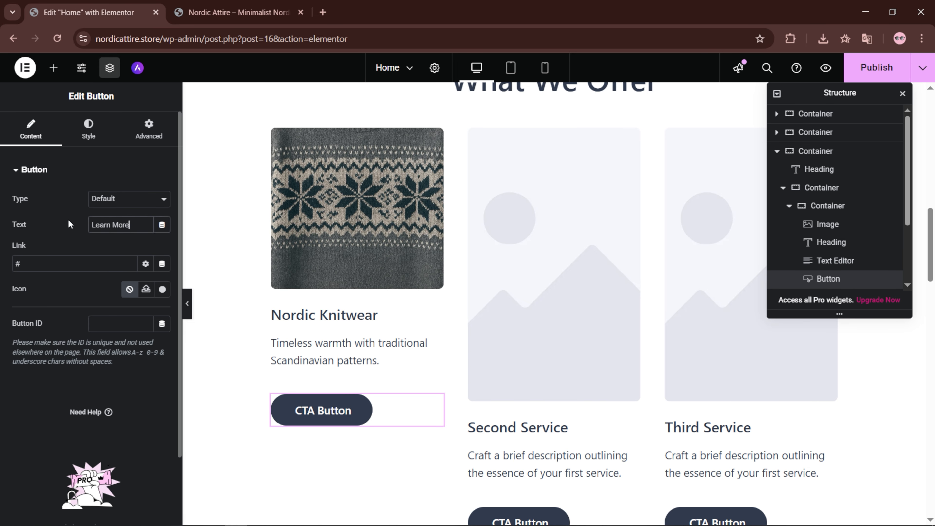
left_click(89, 137)
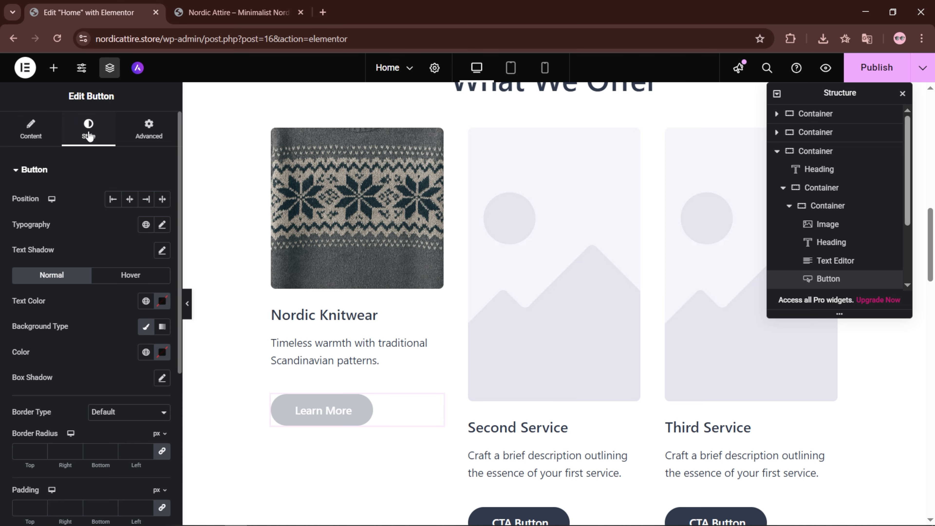
scroll(40, 404, "down", 2)
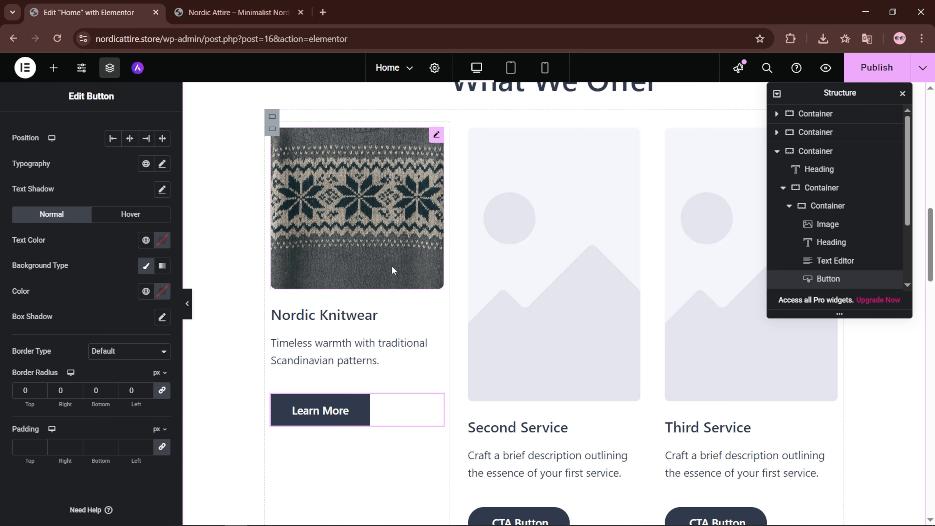
- Duplicate the finished Nordic Knitwear card container twice within the "What We Offer" row
left_click(788, 206)
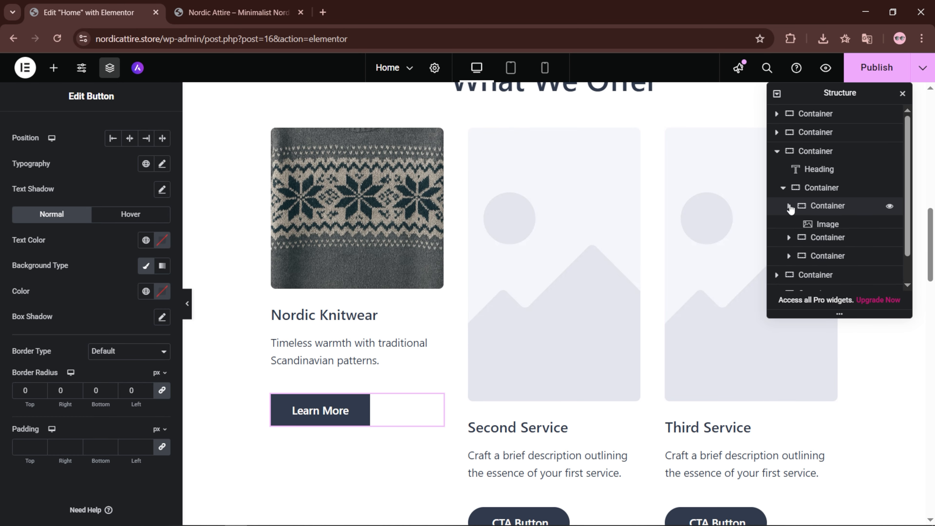
left_click(821, 208)
right_click(823, 205)
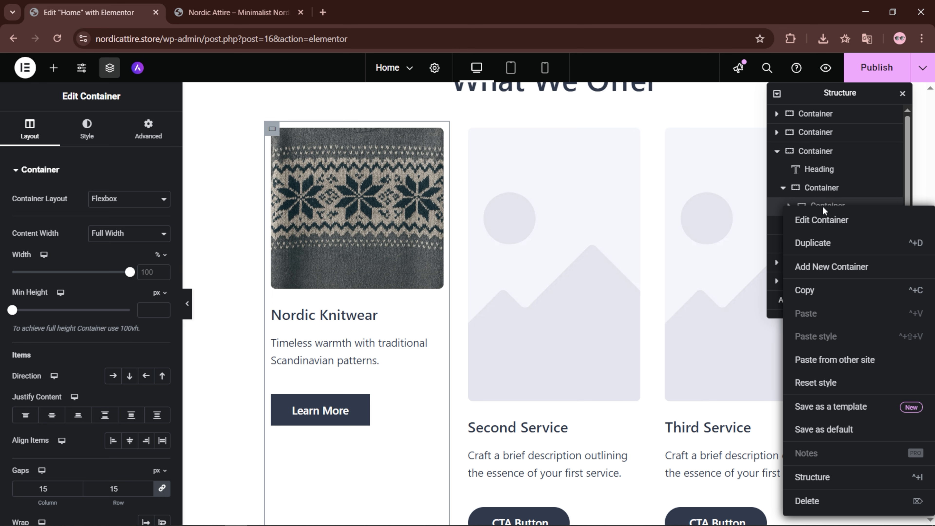
left_click(820, 243)
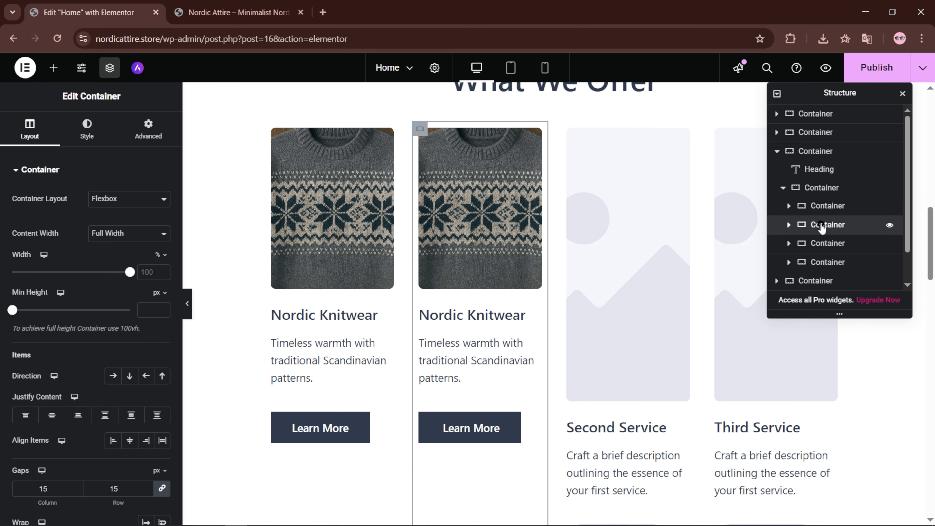
right_click(822, 228)
left_click(824, 254)
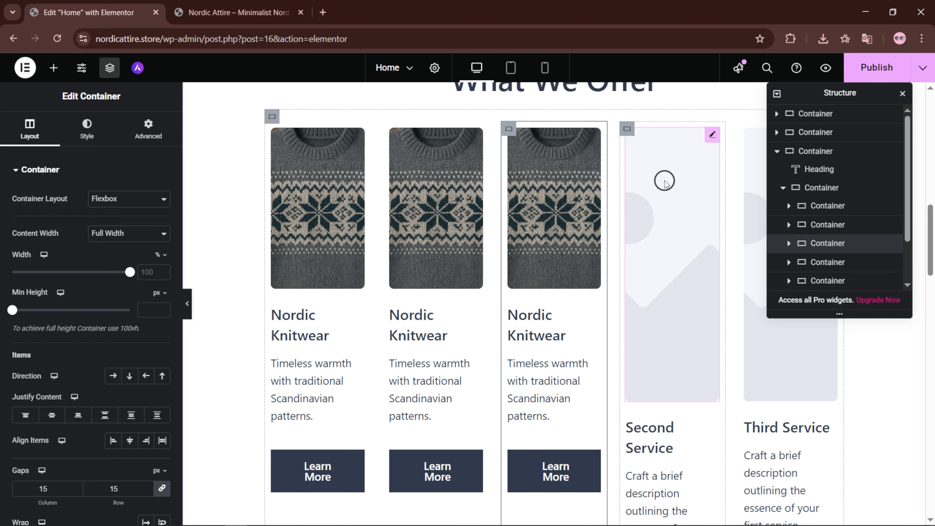
- Delete the original placeholder "Second Service" and "Third Service" card containers
left_click(665, 180)
left_click(824, 263)
right_click(824, 264)
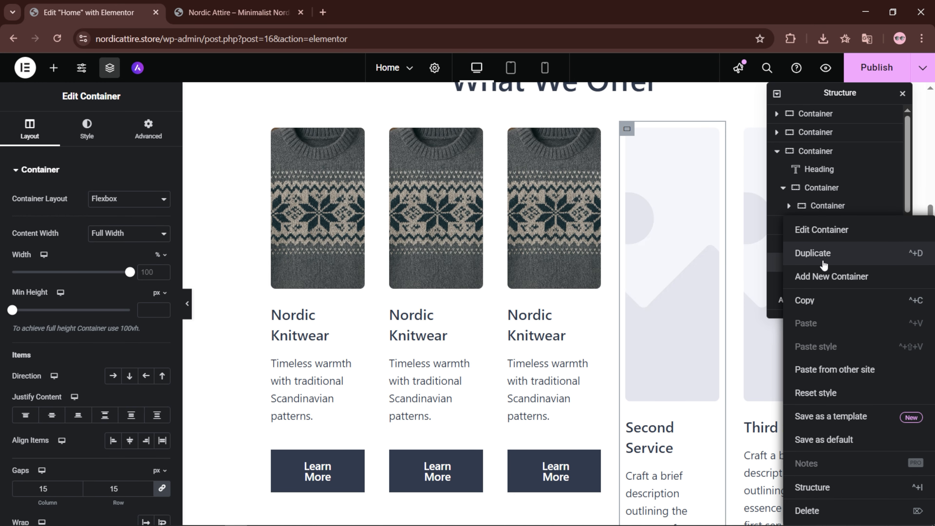
left_click(827, 515)
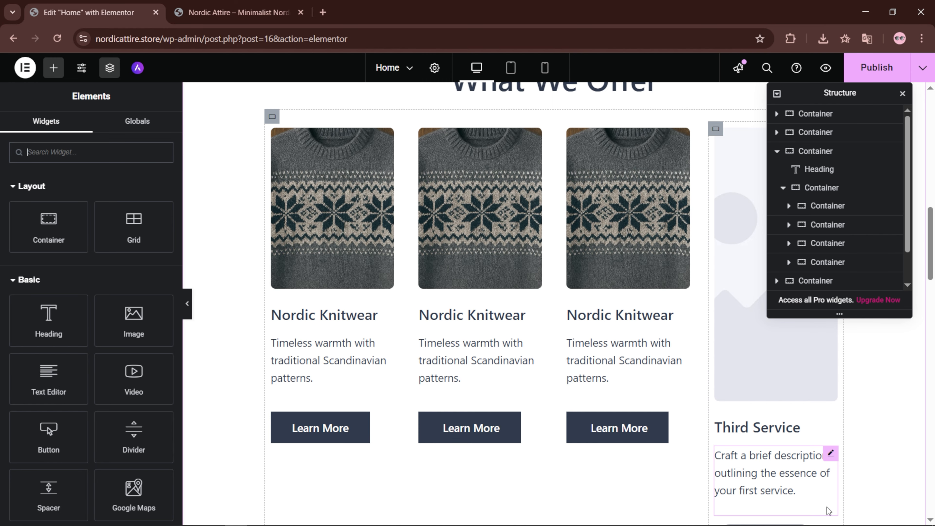
left_click(716, 149)
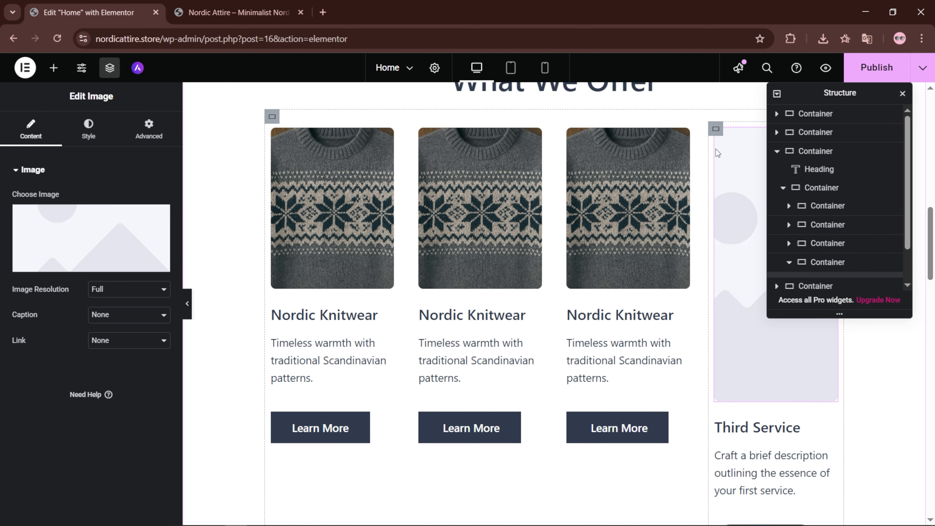
left_click(824, 264)
right_click(825, 264)
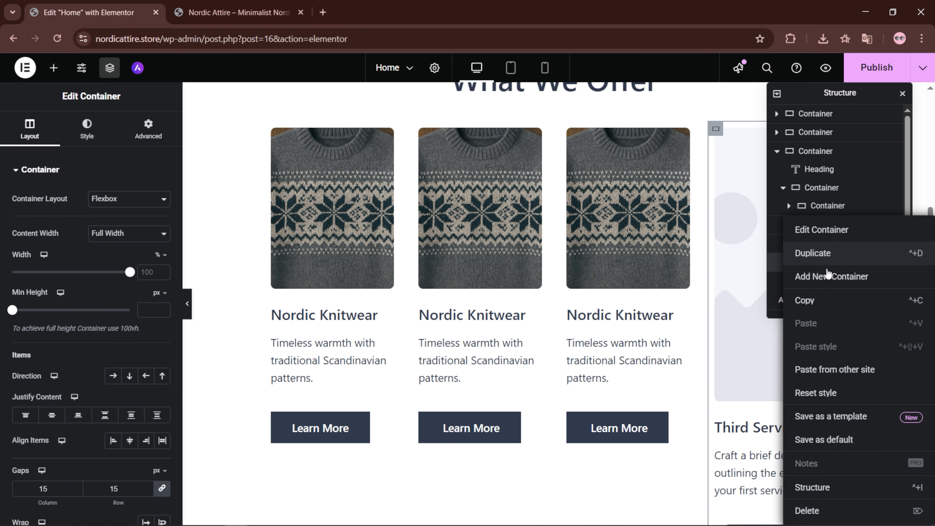
left_click(831, 516)
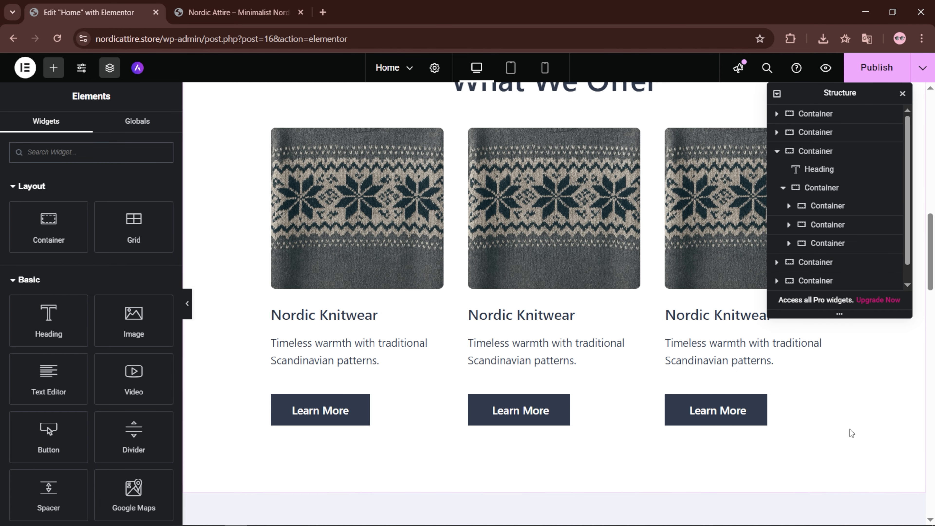
- Replace the second service card's image with the media library photo of the long-haired woman in a patterned, fur-trimmed jacket
left_click(829, 224)
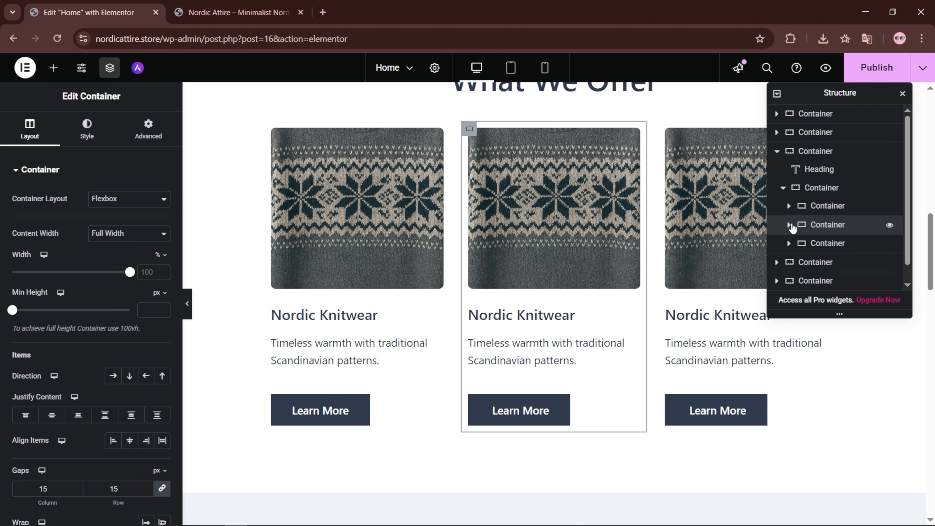
left_click(790, 225)
left_click(825, 245)
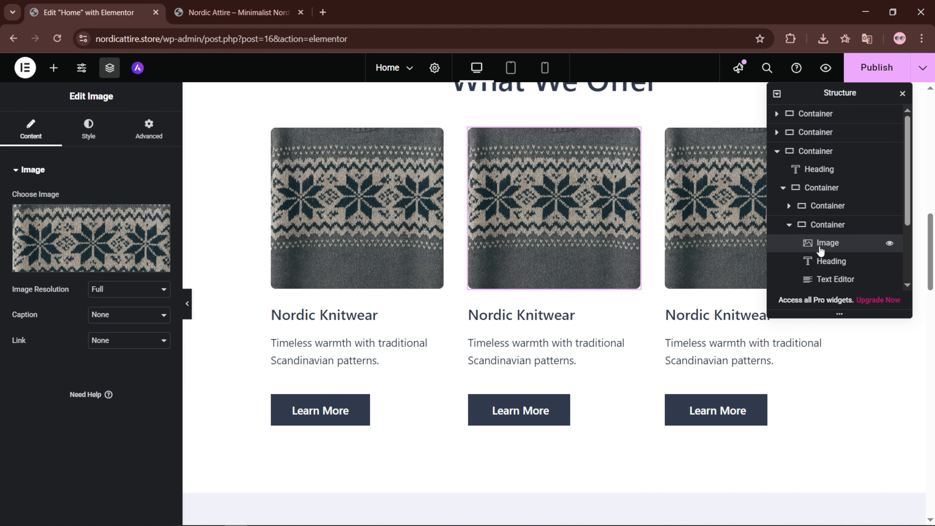
left_click(115, 228)
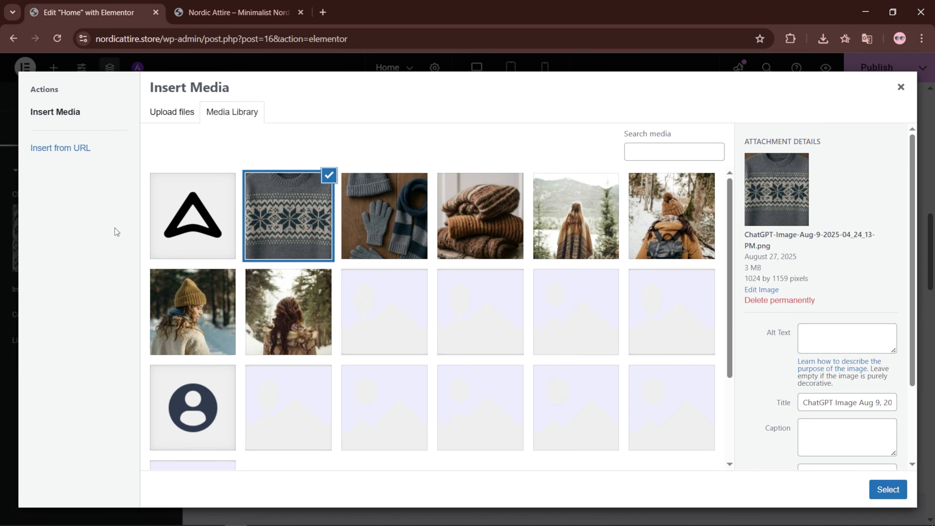
left_click(291, 311)
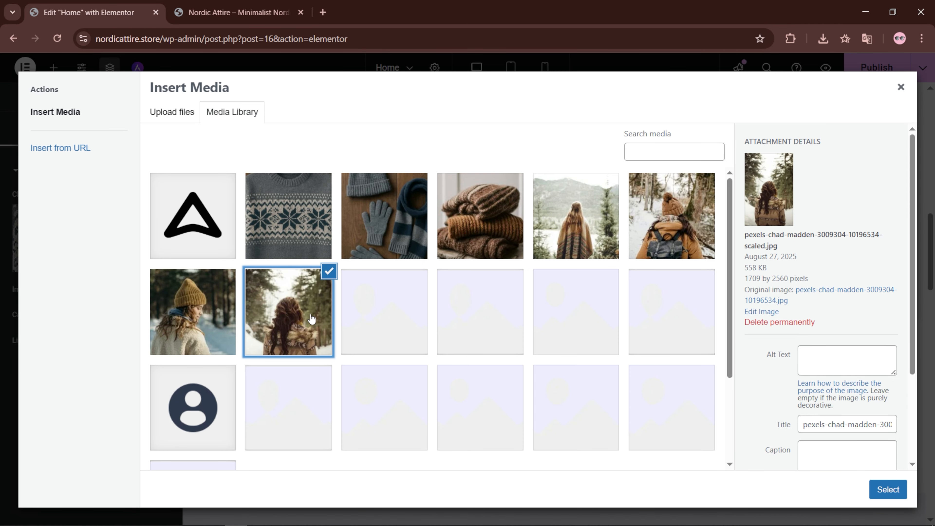
left_click(888, 489)
- Change the second card's heading to "All-Weather Outerwear" and its description to "Outerwear designed to withstand northern winds and snow."
left_click(810, 261)
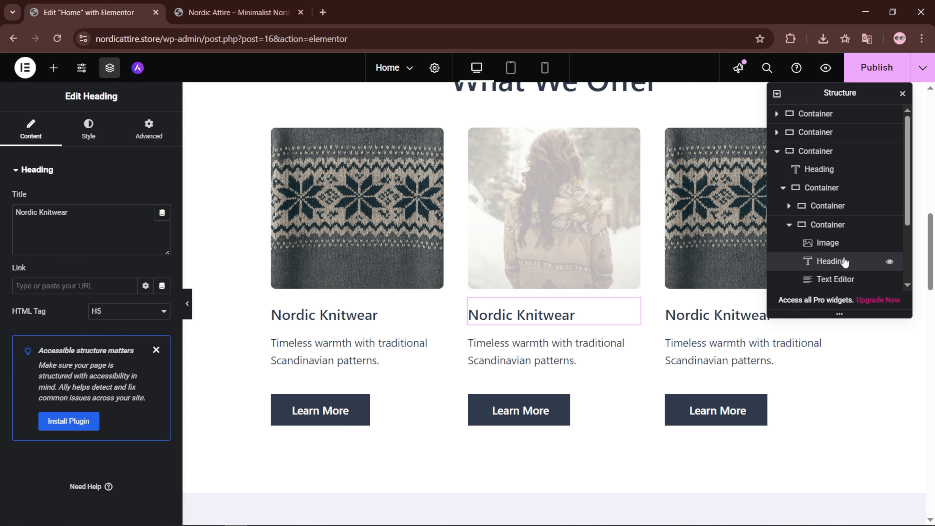
triple_click(70, 221)
type("All-Weather Outerwear")
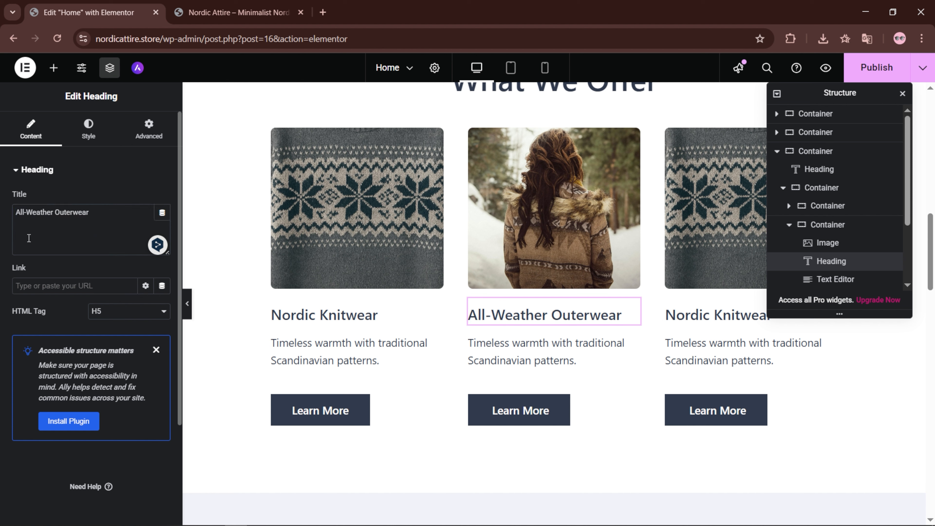
left_click(832, 279)
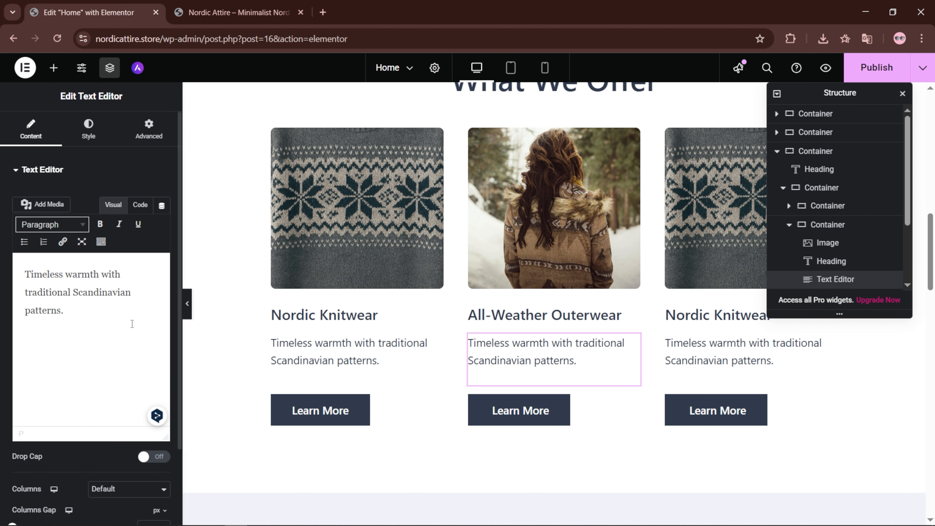
left_click(100, 316)
left_click_drag(100, 316, 16, 272)
type("Outerwear designed to withstand northern winds and snow.")
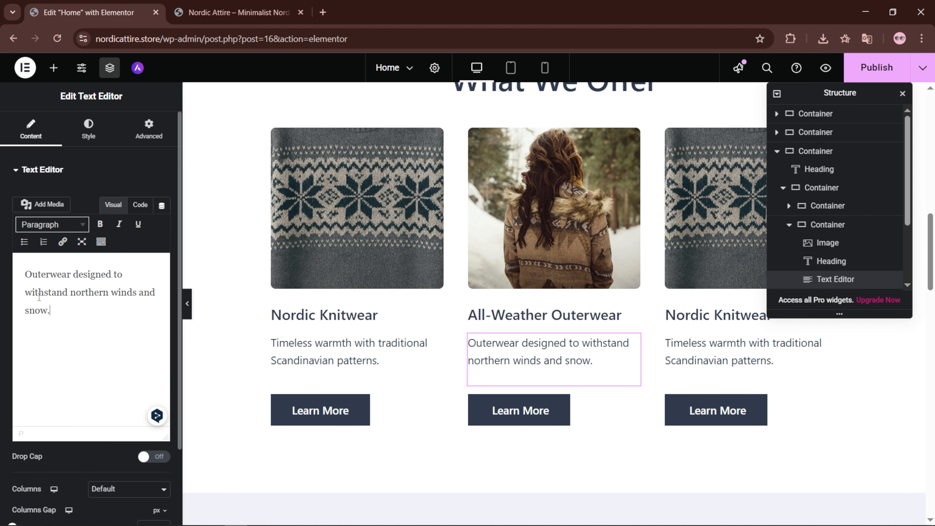
- Replace the third service card's image with the media library photo of the knitted hat, gloves and scarf
left_click(789, 224)
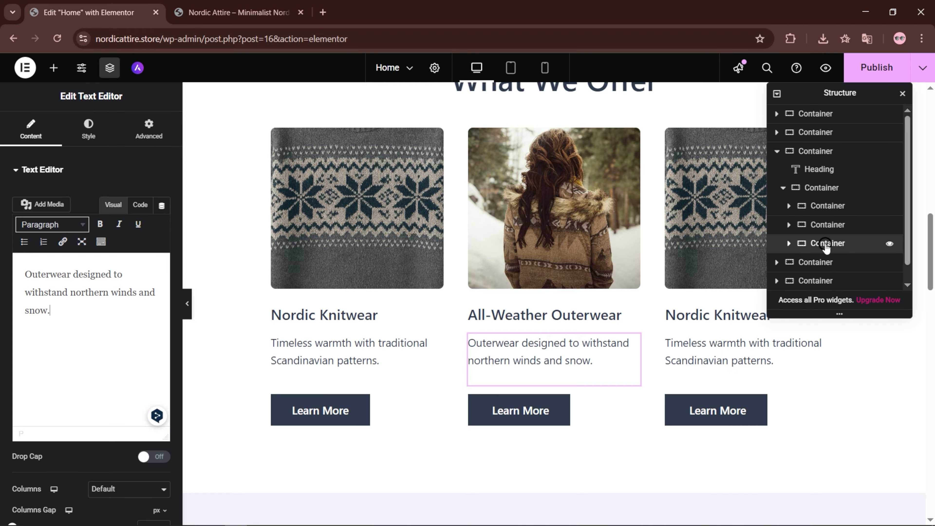
left_click(799, 246)
left_click(827, 201)
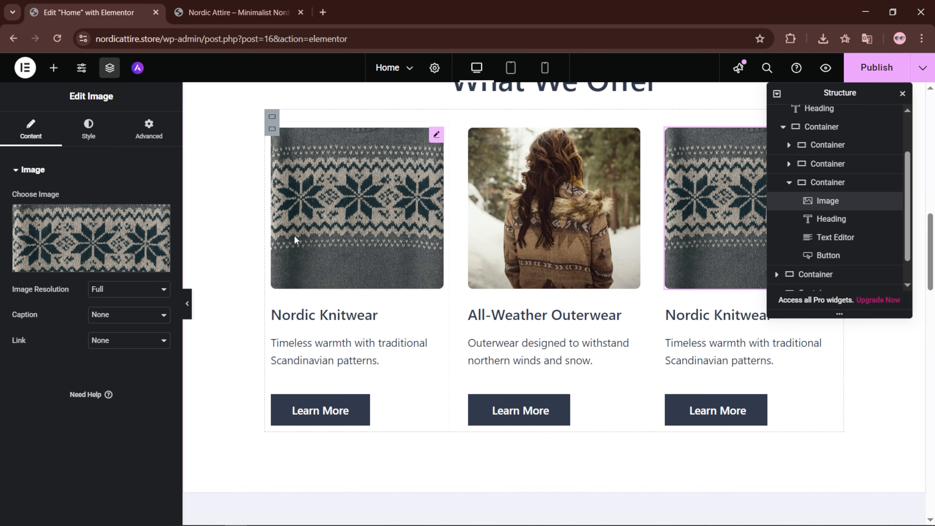
left_click(114, 249)
left_click(392, 211)
left_click(888, 490)
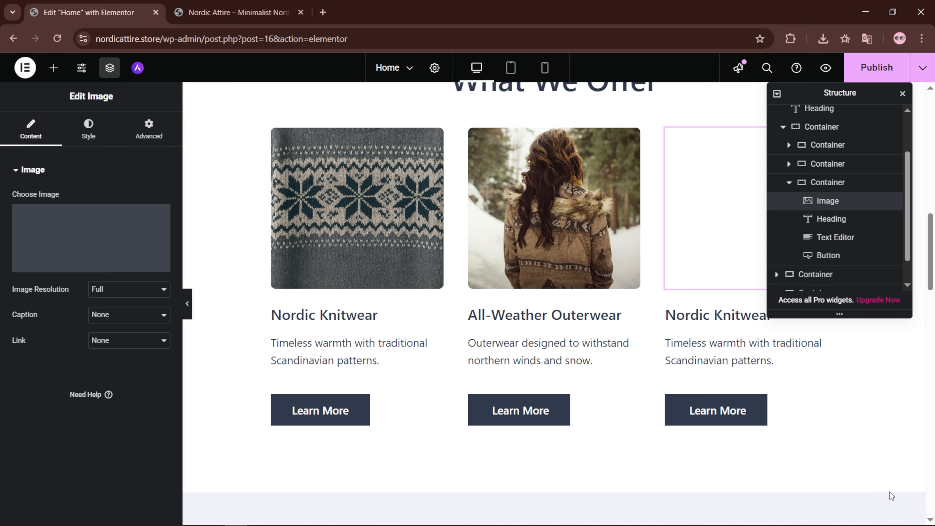
- Change the third card's heading to "Essential Accessories" and its description to "Hats, gloves, and scarves that complete your winter look."
left_click(848, 222)
left_click_drag(97, 213, 3, 212)
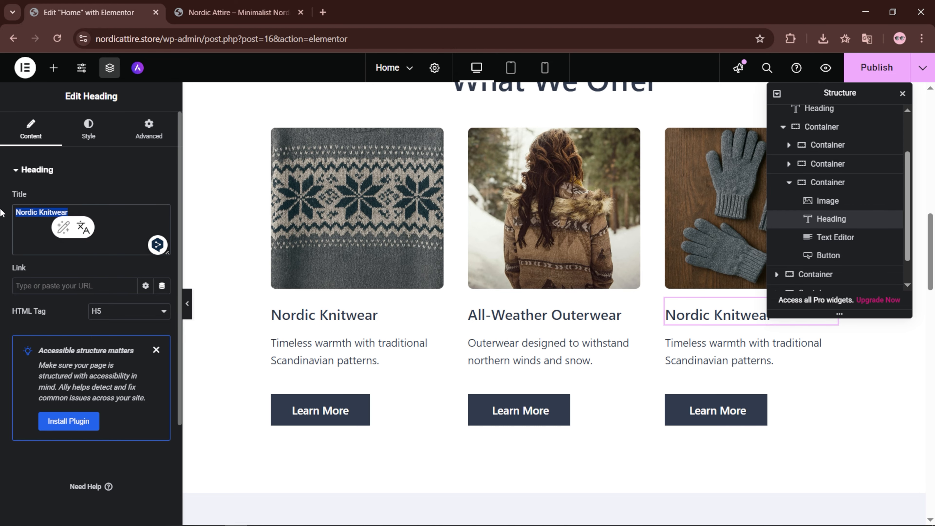
type("Essential Accessories")
left_click(833, 238)
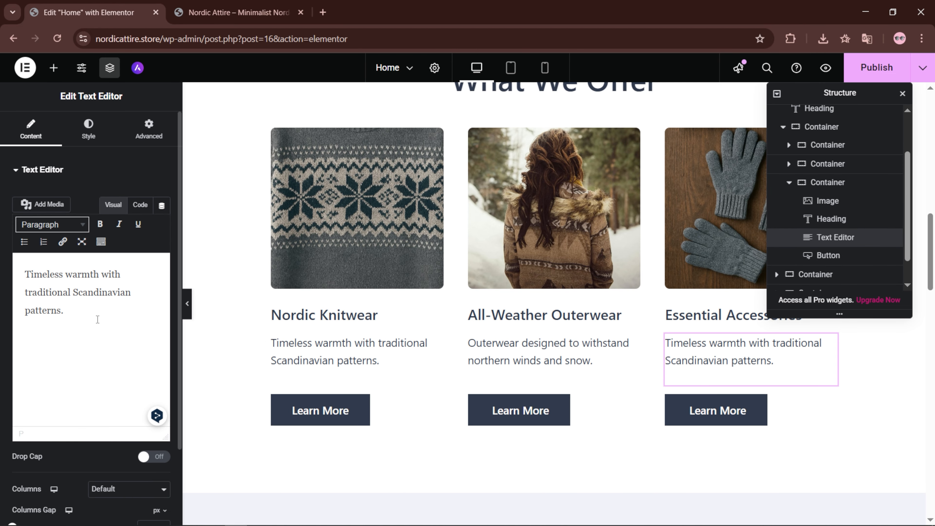
key("ctrl+a")
type("Hats, gloves, and scarves that complete your winter look.")
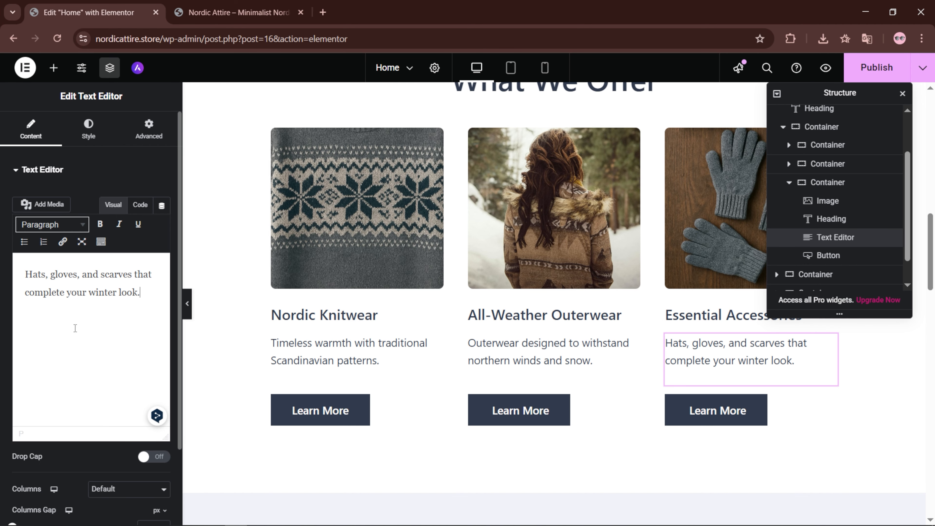
- Publish the page and review the "What We Offer" cards in the page preview
left_click(869, 78)
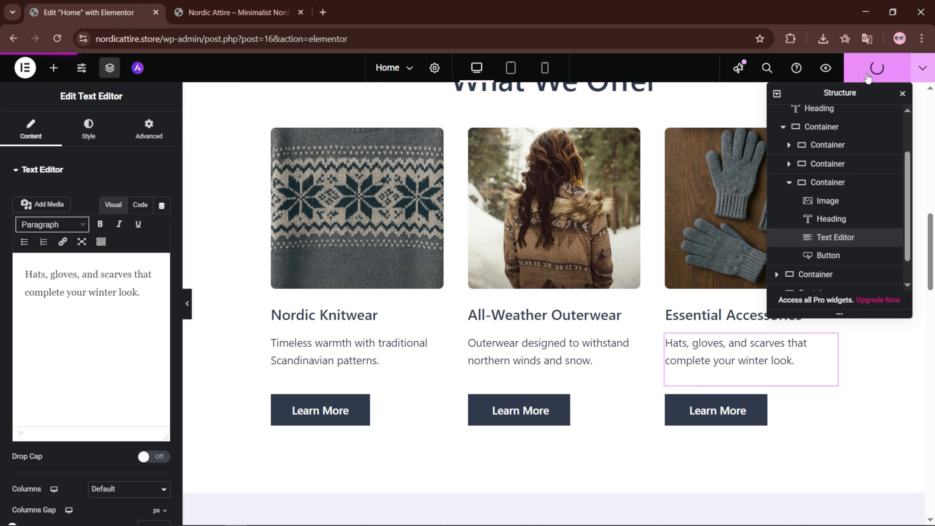
left_click(230, 11)
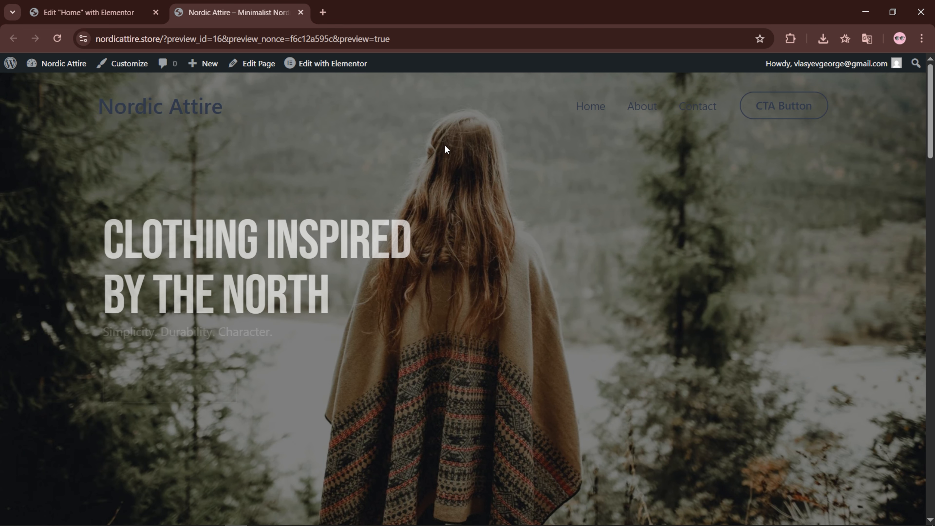
scroll(445, 145, "down", 15)
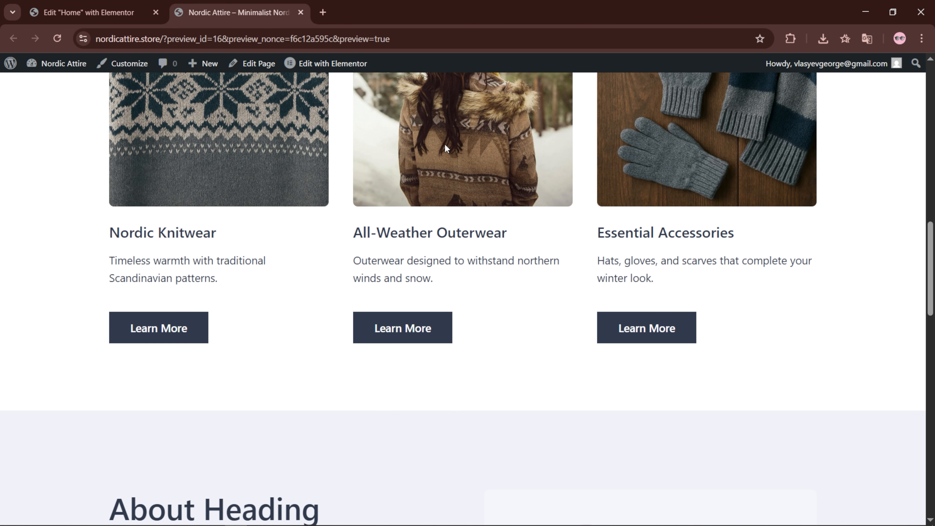
scroll(445, 148, "up", 3)
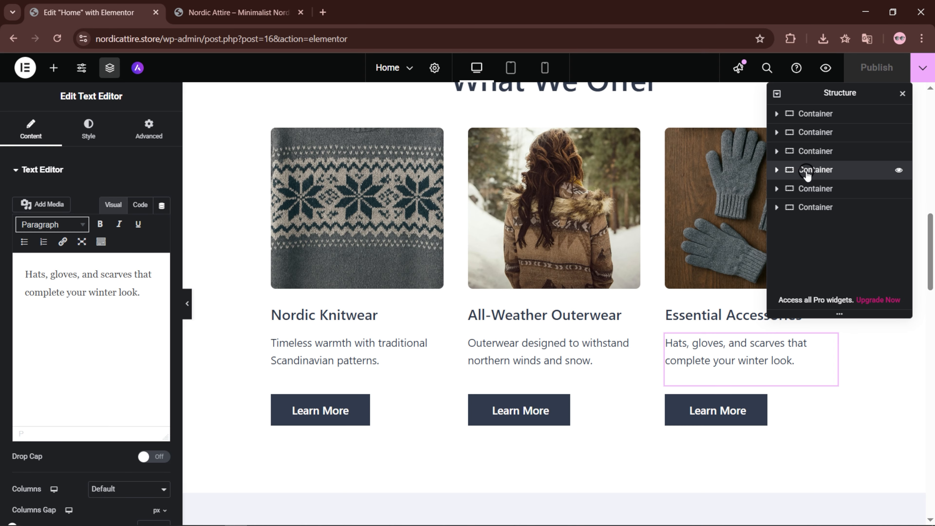
- Replace the About section's placeholder image with the media library photo of the stacked knitted sweaters
left_click(807, 173)
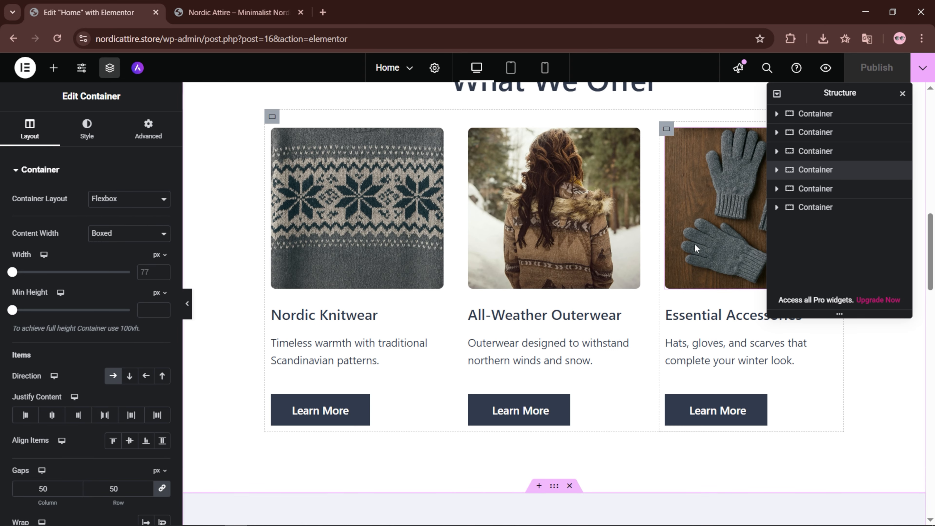
scroll(674, 265, "down", 8)
left_click(776, 170)
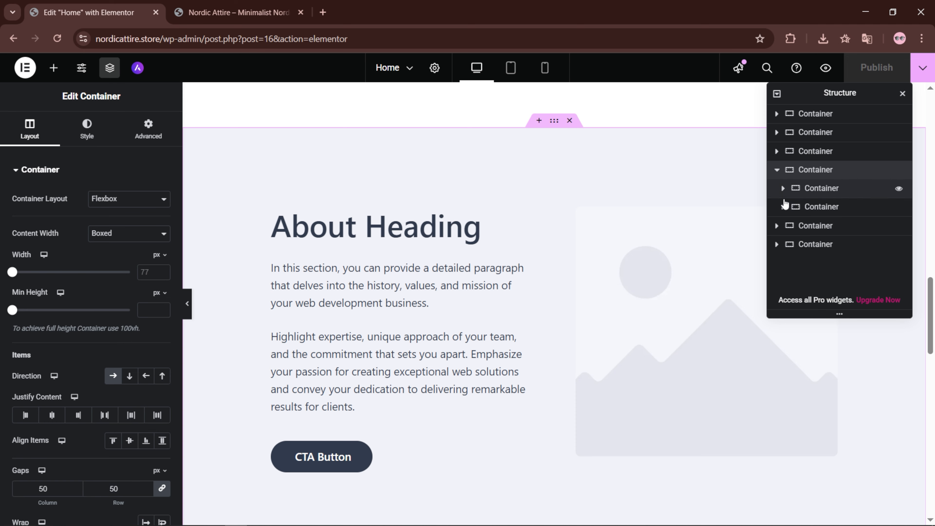
left_click(783, 207)
left_click(810, 226)
left_click(114, 236)
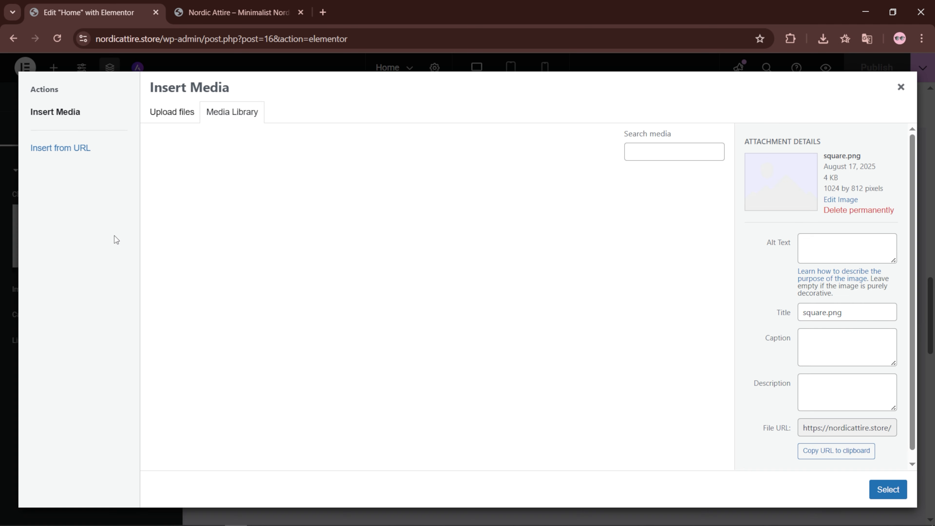
left_click(465, 216)
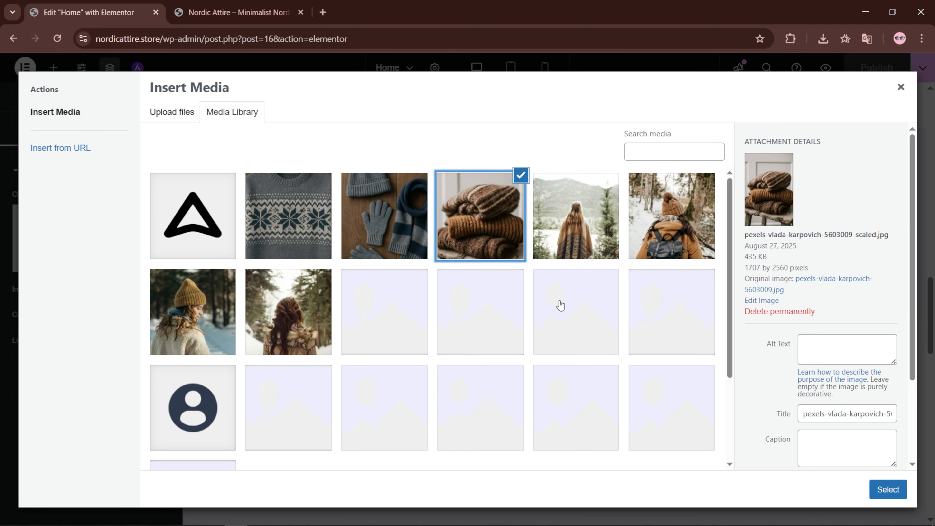
left_click(888, 490)
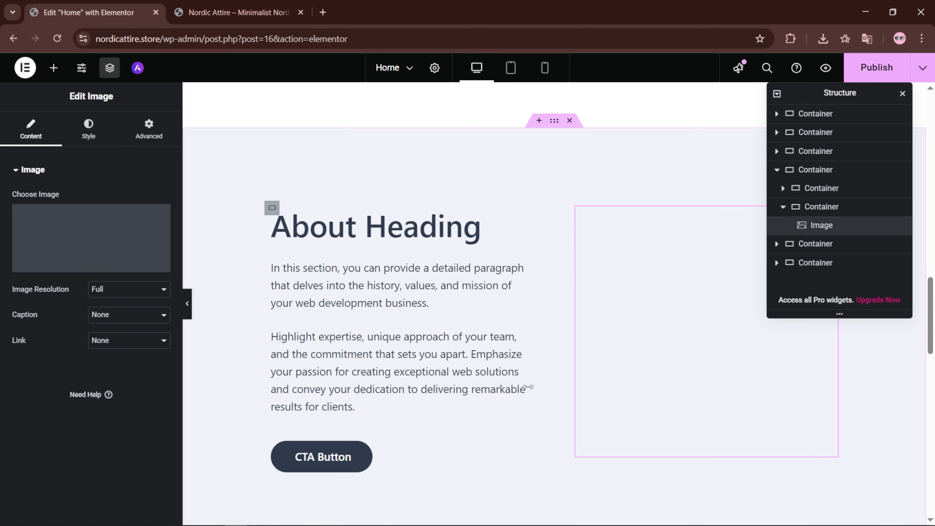
- Change the About section's heading to "Our Story"
left_click(817, 191)
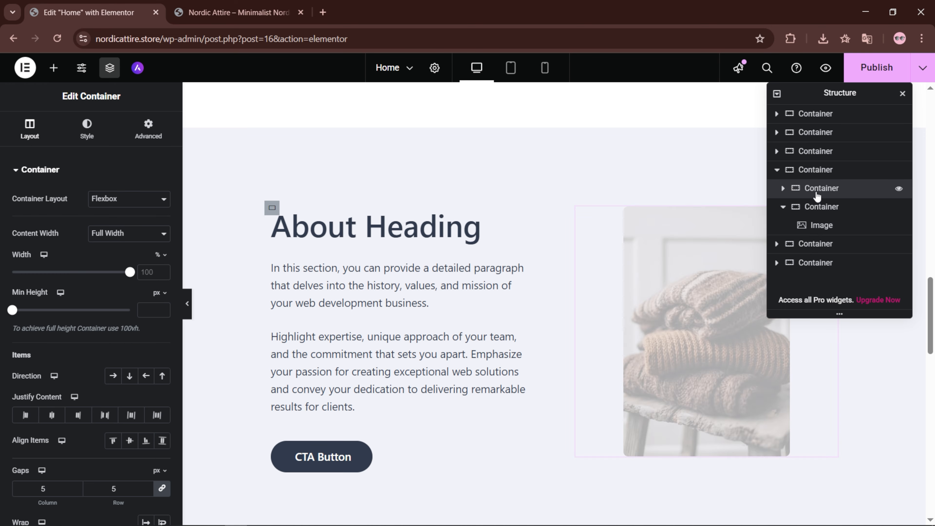
left_click(783, 188)
left_click(784, 207)
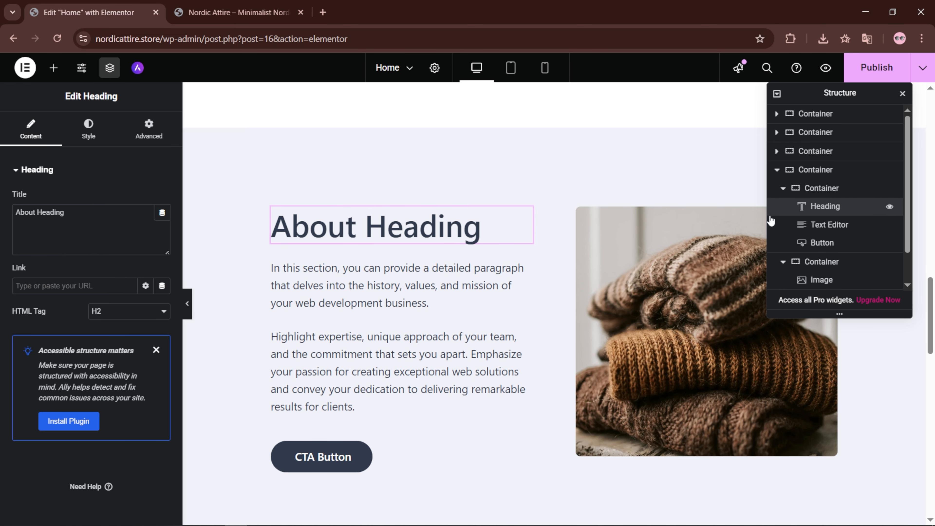
triple_click(88, 231)
type("Our Story")
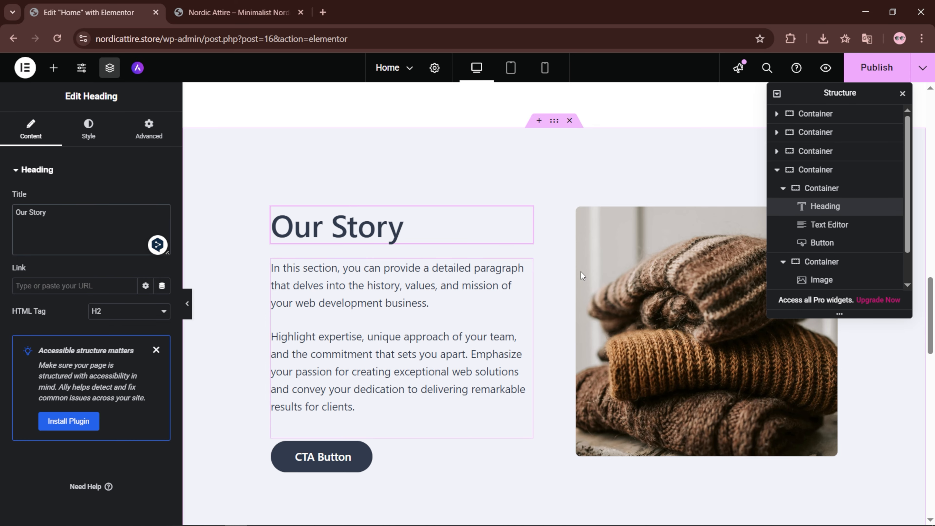
- Replace the "Our Story" placeholder paragraphs with the brand text from "Inspired by the rugged beauty of the North" to "every design has a purpose."
left_click(814, 224)
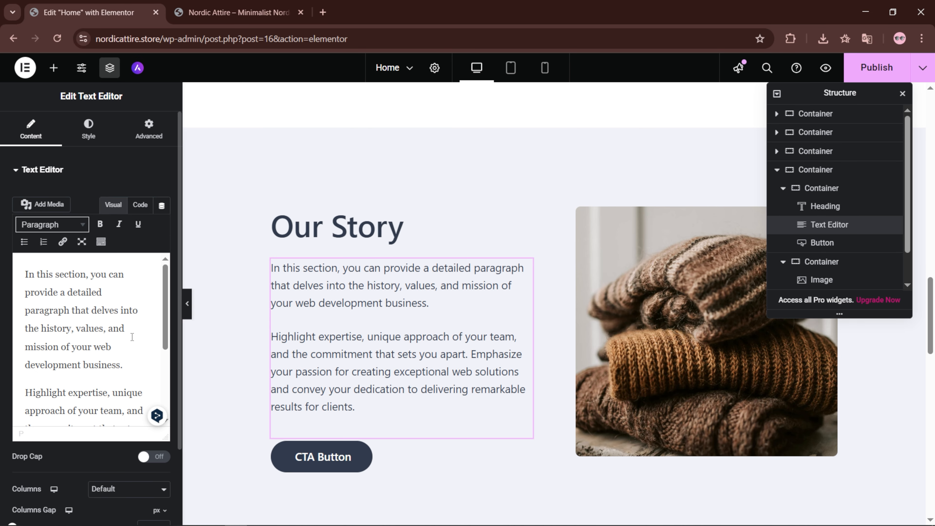
scroll(131, 337, "down", 4)
left_click_drag(104, 405, 10, 220)
type("Inspired by the rugged beauty of the North, we craft clothing that blends functionality, durability, and timeless style. Every piece is made to withstand the elements while looking effortlessly elegant. At Nordic Attire, we believe less is more — every design has a purpose.")
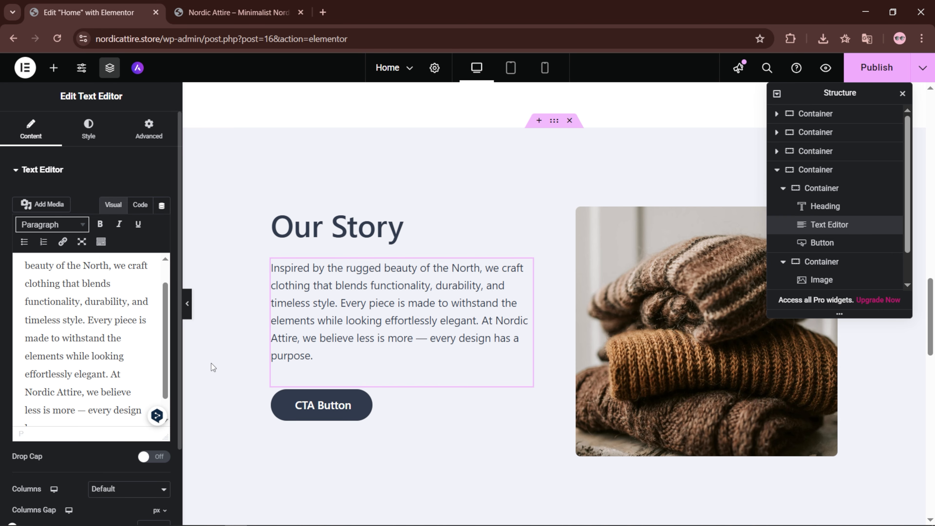
- Change the label of the button below the "Our Story" paragraph to "Read More"
left_click(812, 246)
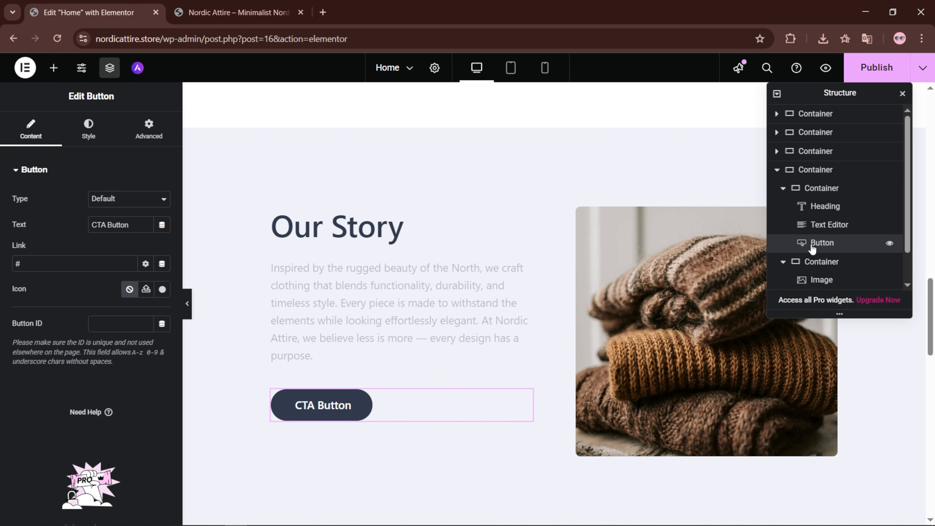
left_click_drag(149, 225, 78, 229)
type("Read More")
left_click(74, 225)
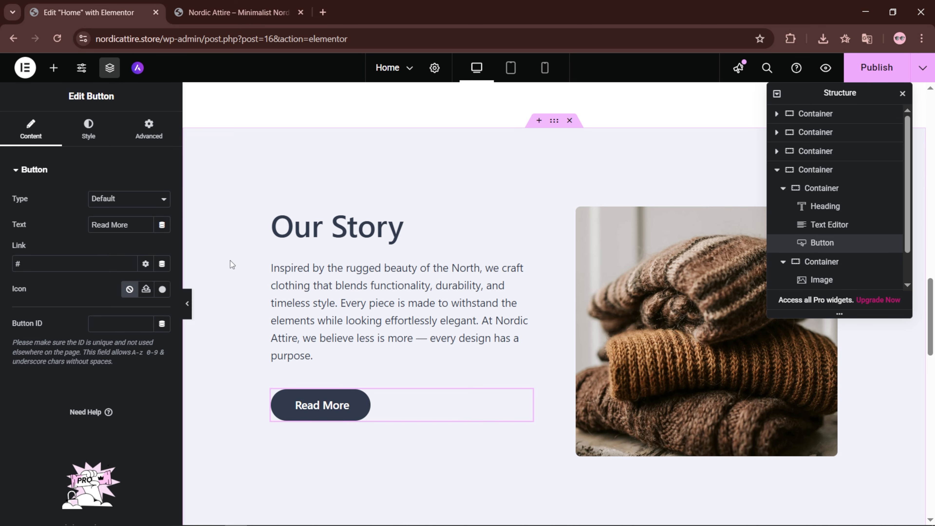
- Copy the square-cornered "Learn More" button of the Nordic Knitwear card and paste its style onto the "Read More" button
scroll(230, 260, "up", 5)
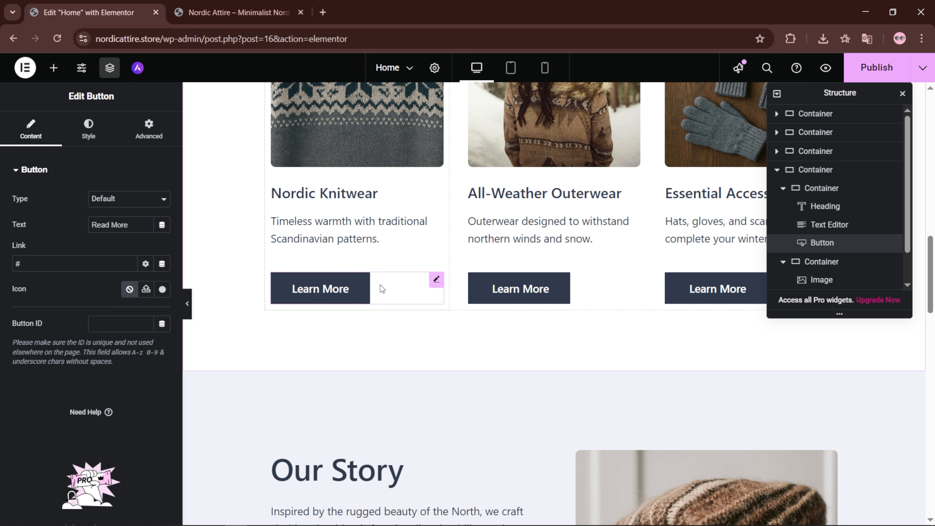
left_click(389, 289)
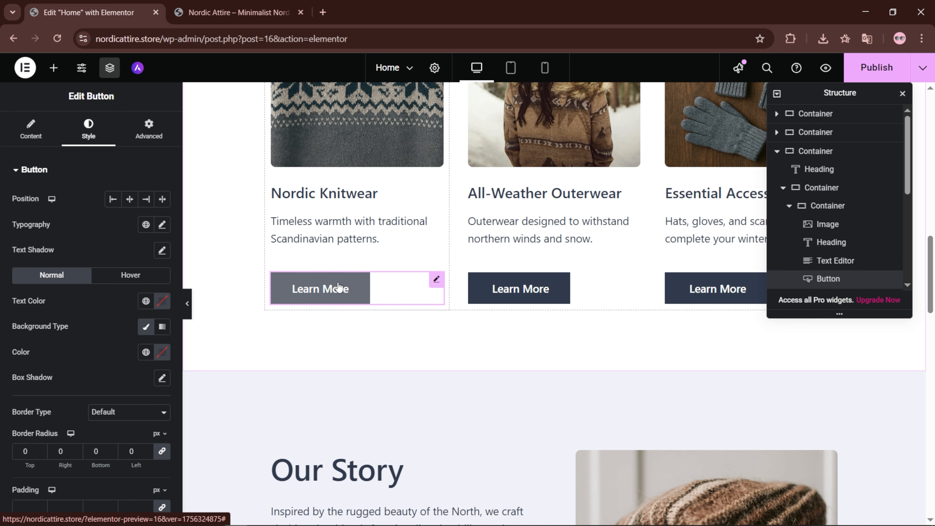
right_click(339, 288)
left_click(358, 301)
scroll(205, 227, "down", 5)
scroll(206, 229, "down", 3)
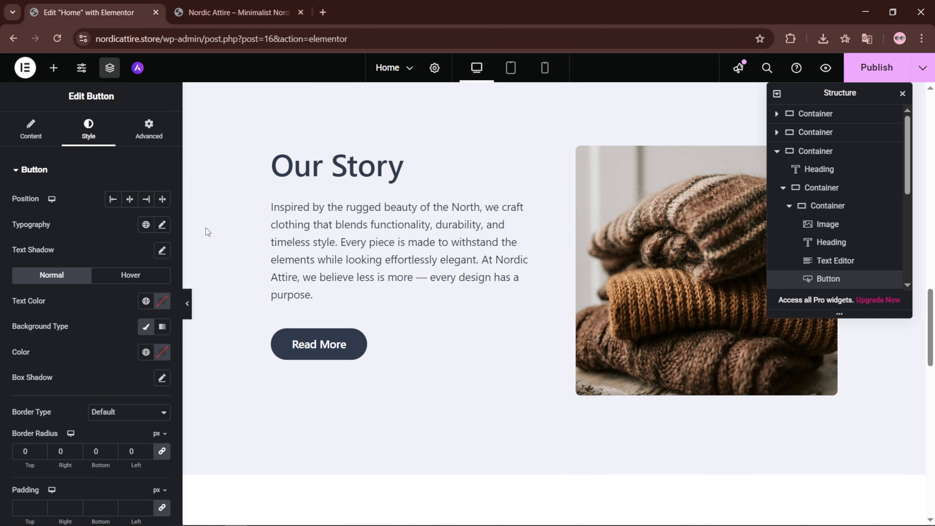
scroll(206, 228, "up", 2)
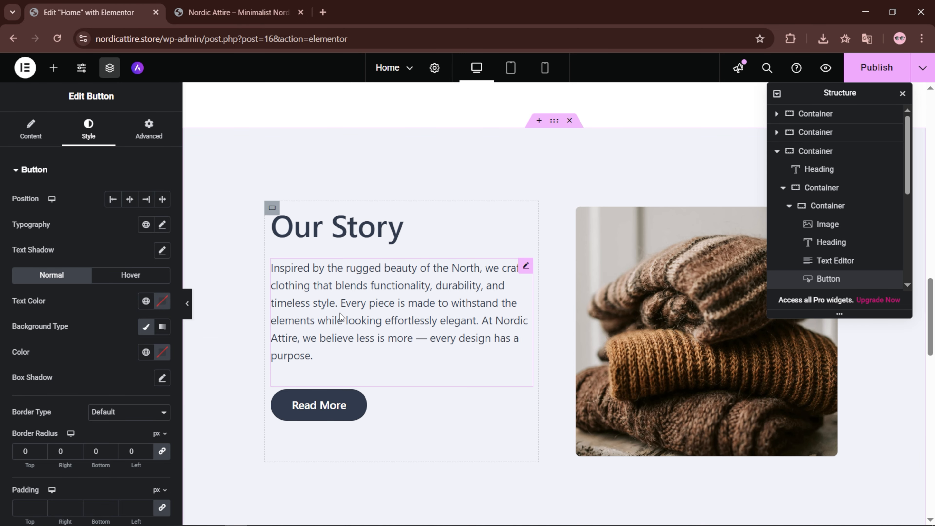
scroll(339, 313, "down", 2)
right_click(328, 348)
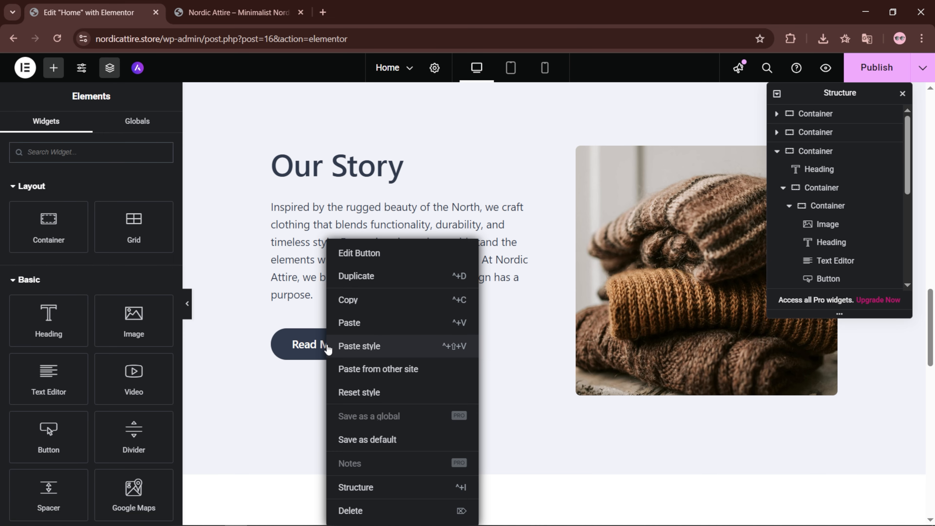
left_click(370, 348)
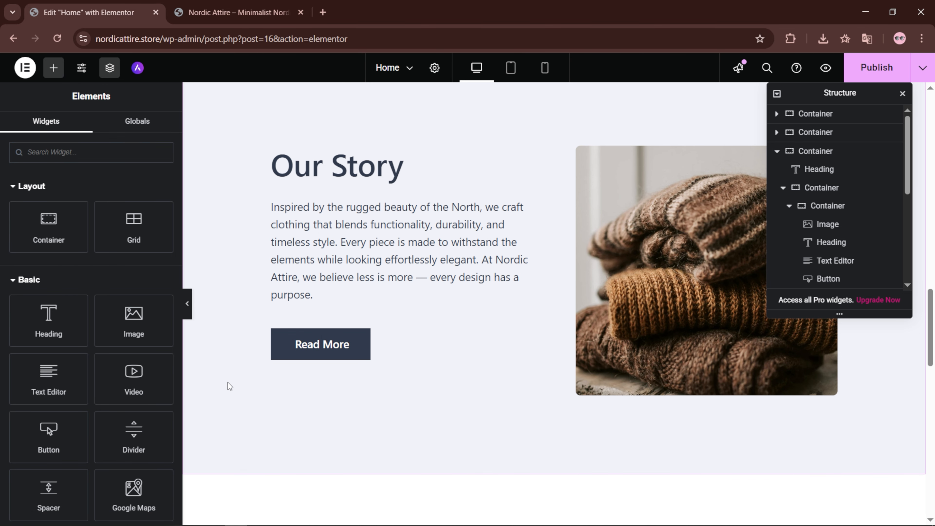
- Replace the "Read More" button's placeholder link with a link to the site's About page
left_click(400, 345)
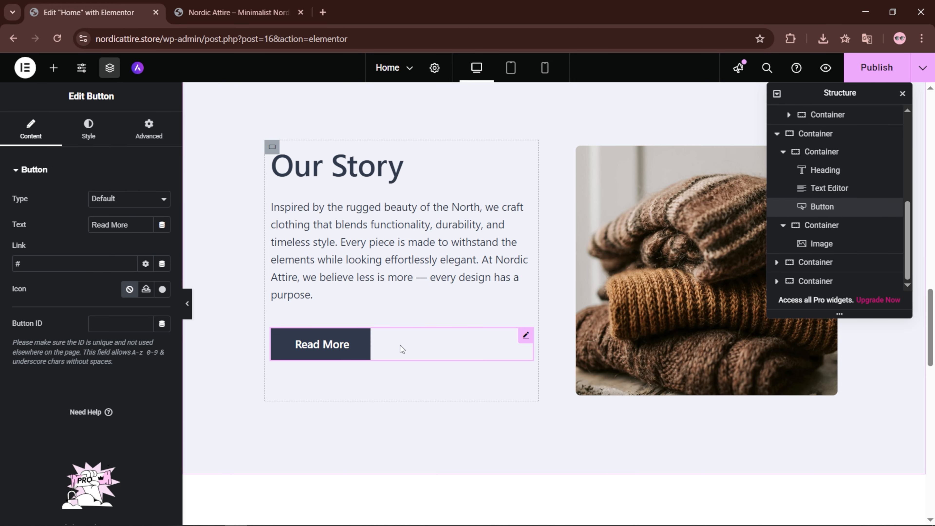
left_click(50, 265)
key("BackSpace")
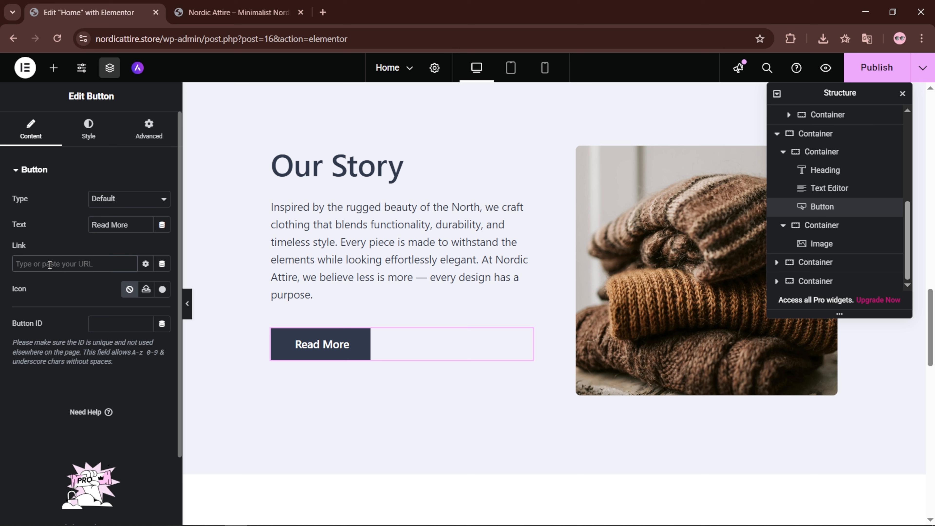
type("abo")
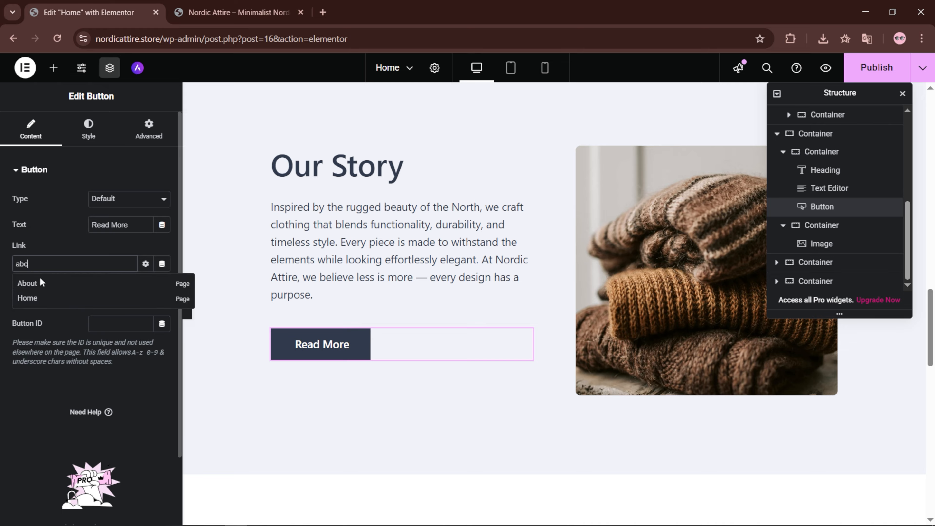
left_click(29, 283)
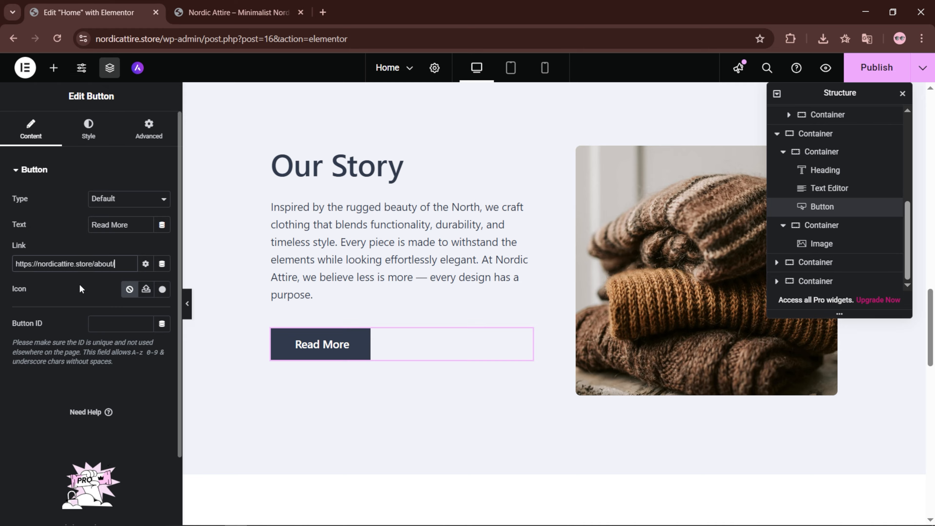
- Publish the page and check the "Our Story" section in the page preview
left_click(876, 68)
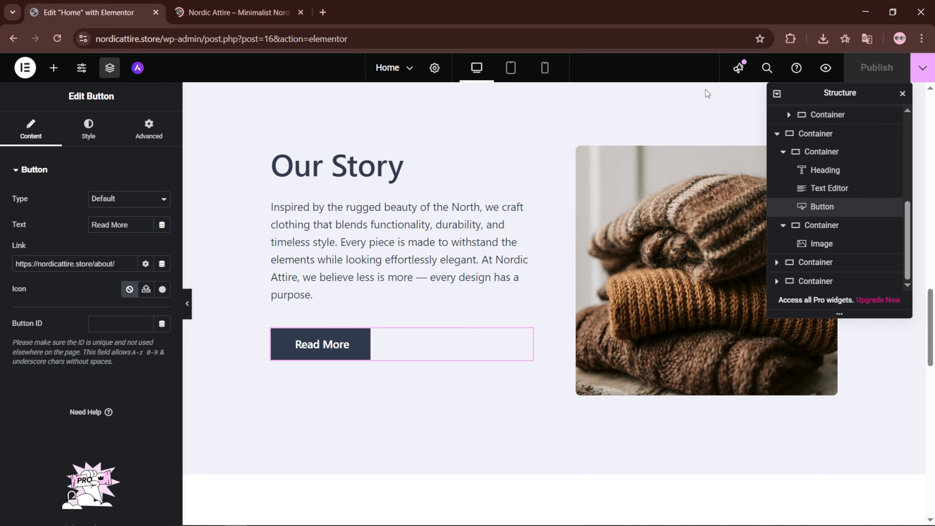
left_click(218, 15)
left_click_drag(929, 121, 930, 339)
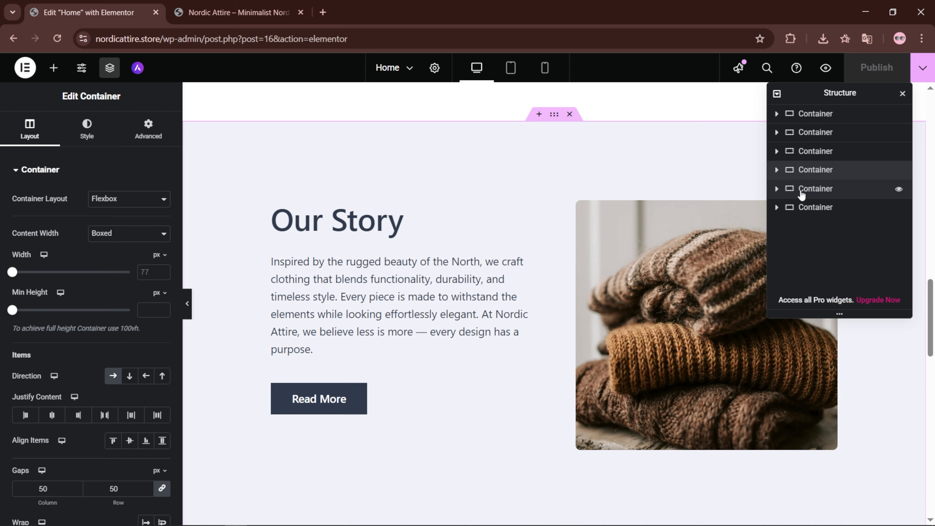
- Examine the testimonial section with its quote, avatar, name and job title elements, and the "Talk To Us Heading" section beneath it
left_click(771, 192)
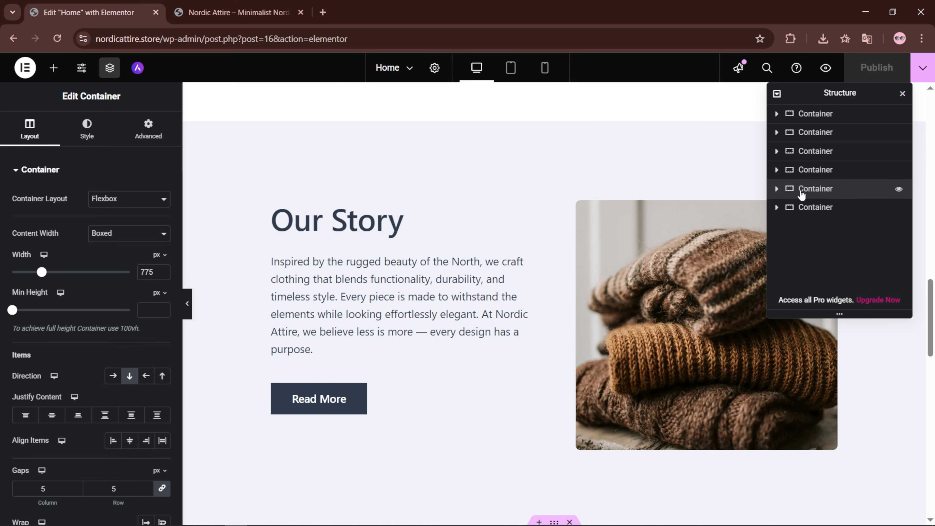
scroll(455, 266, "down", 10)
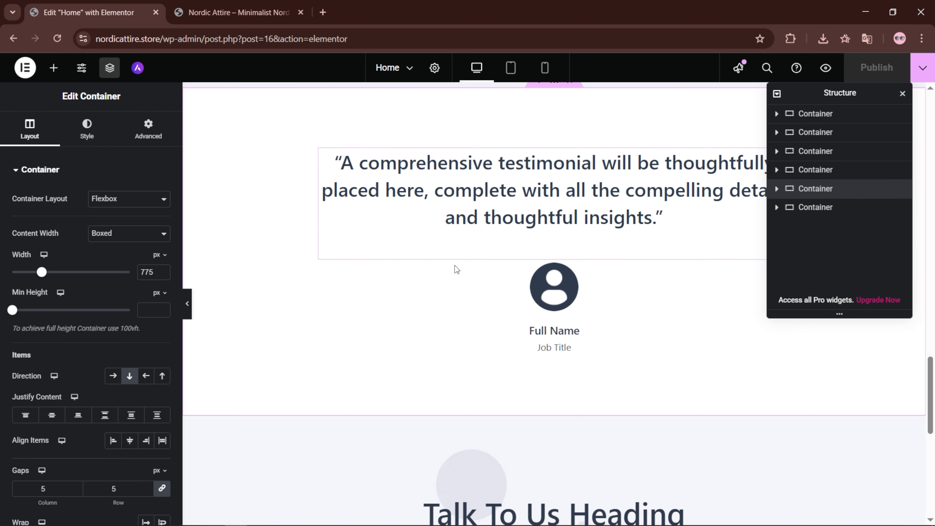
scroll(452, 266, "down", 5)
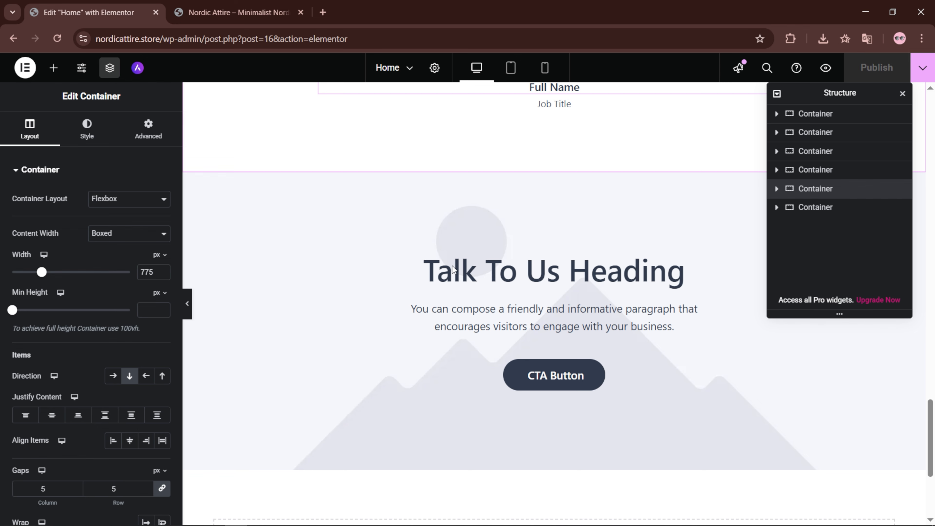
scroll(451, 265, "up", 5)
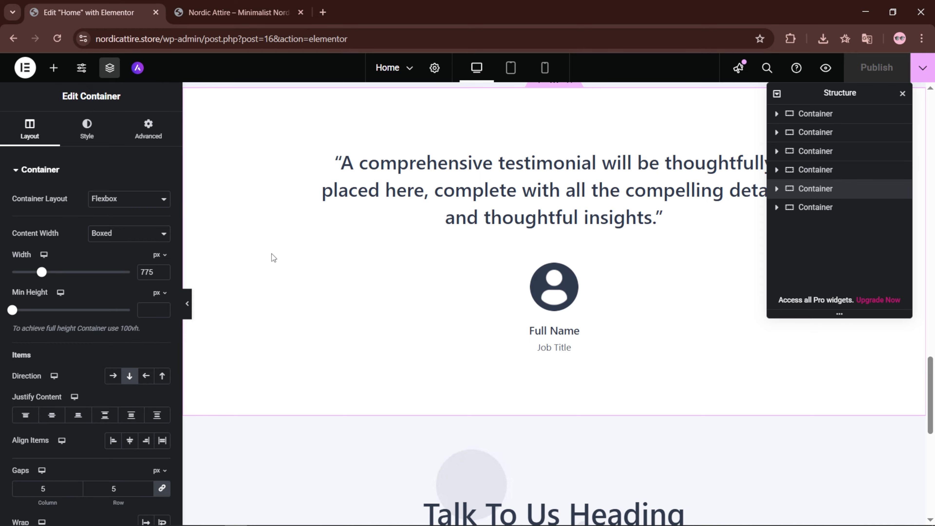
scroll(307, 246, "up", 2)
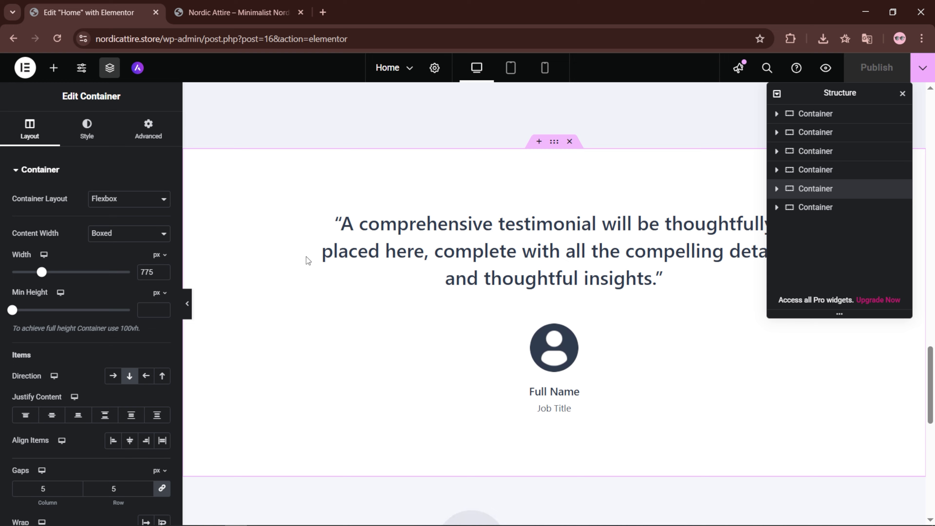
left_click(344, 225)
left_click(817, 225)
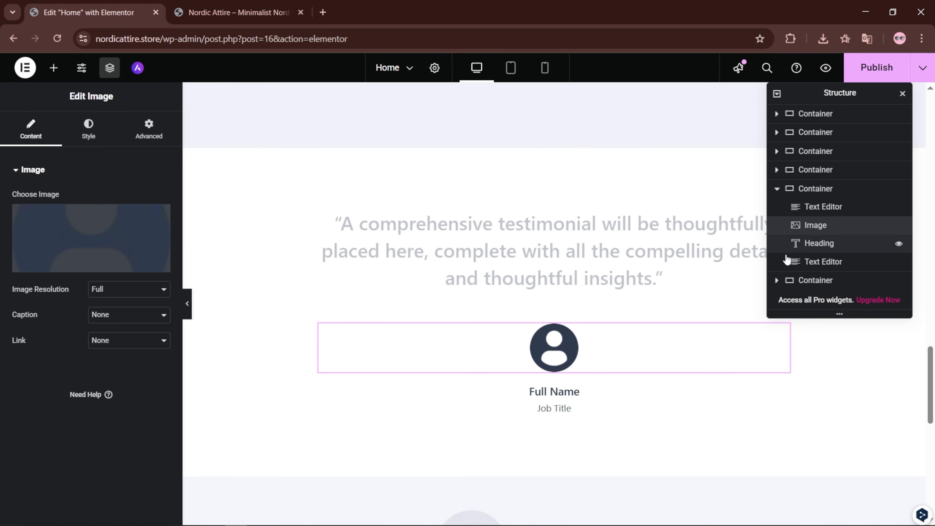
scroll(620, 287, "down", 5)
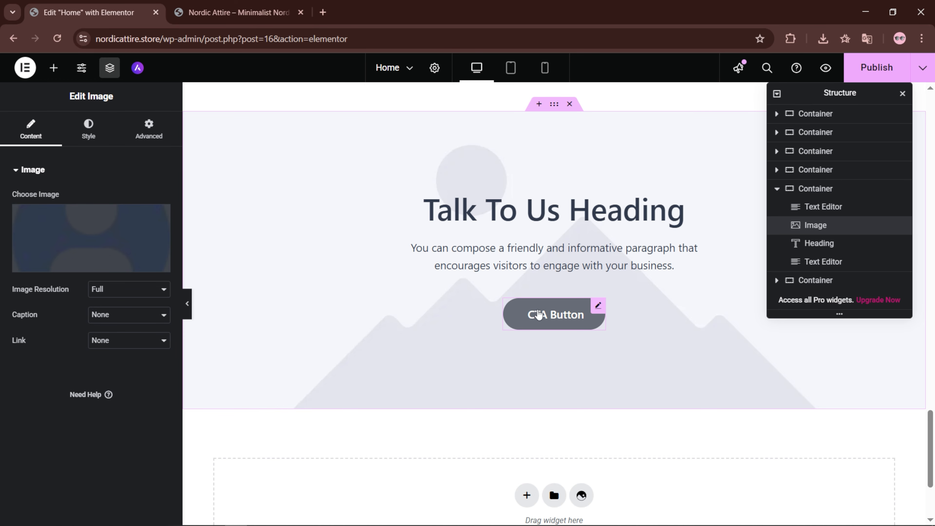
scroll(388, 176, "up", 7)
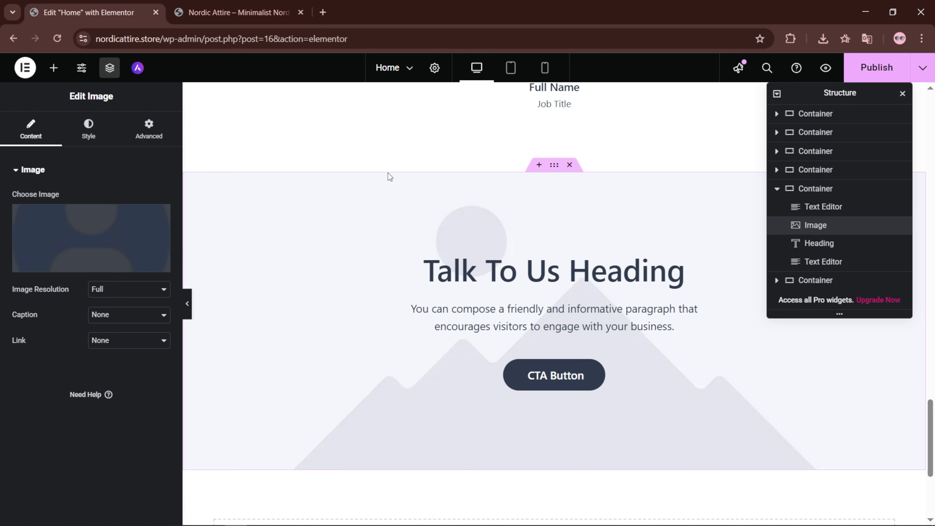
scroll(417, 225, "down", 1)
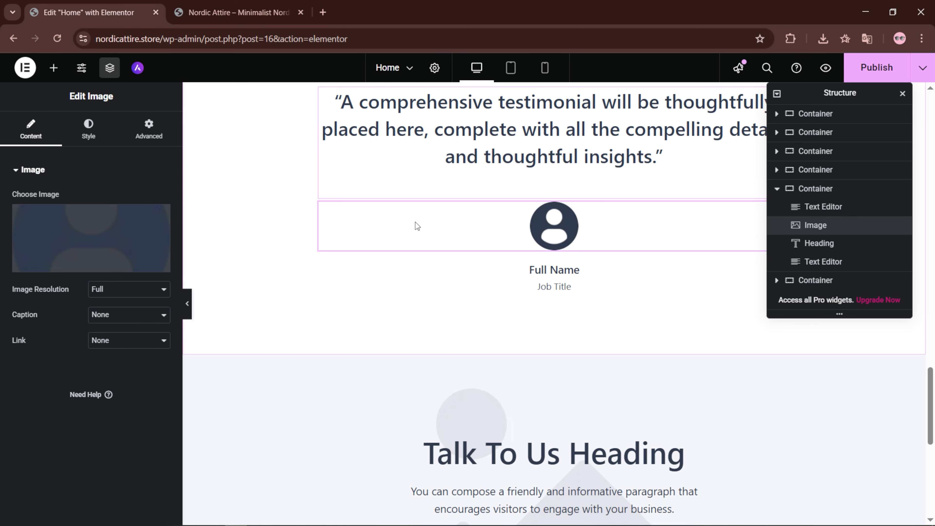
scroll(424, 288, "down", 5)
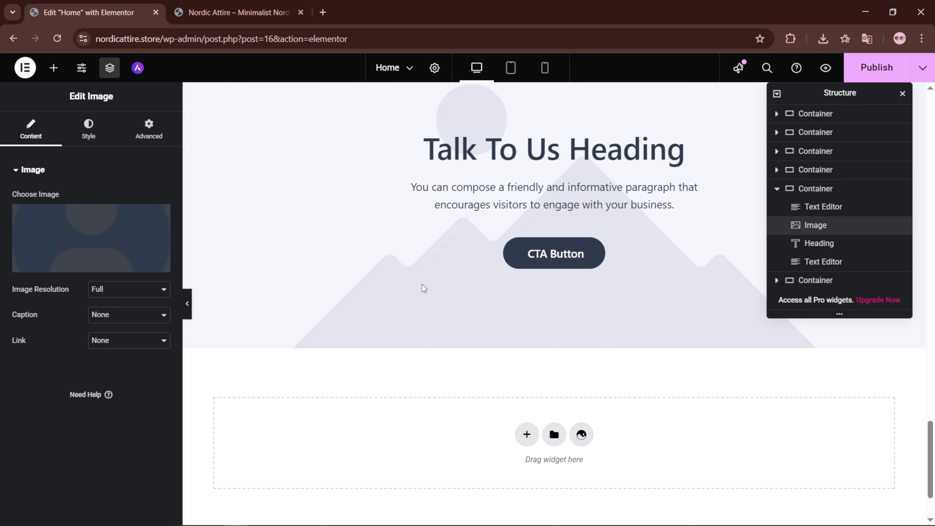
scroll(425, 288, "up", 5)
scroll(422, 289, "up", 2)
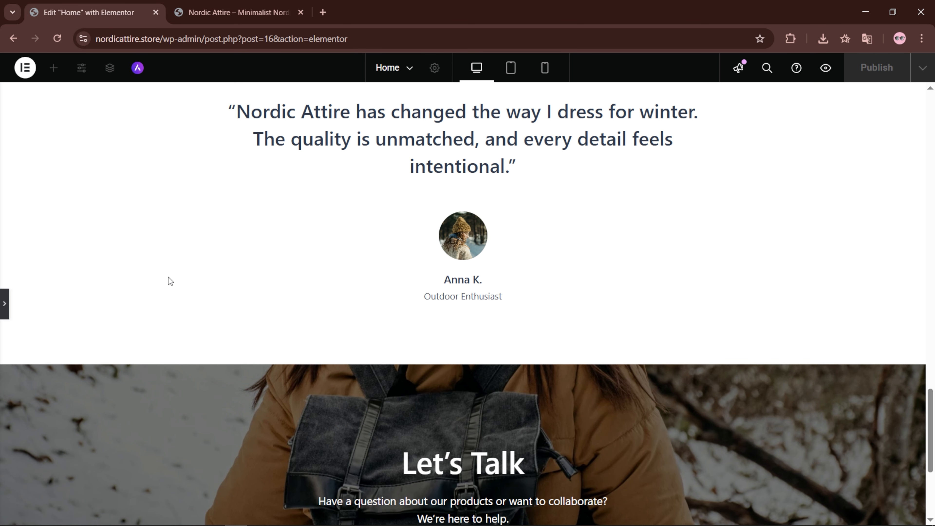
- Publish the page after reviewing the testimonial and "Let's Talk" sections, and check the page in the preview
scroll(167, 276, "down", 4)
scroll(192, 278, "up", 5)
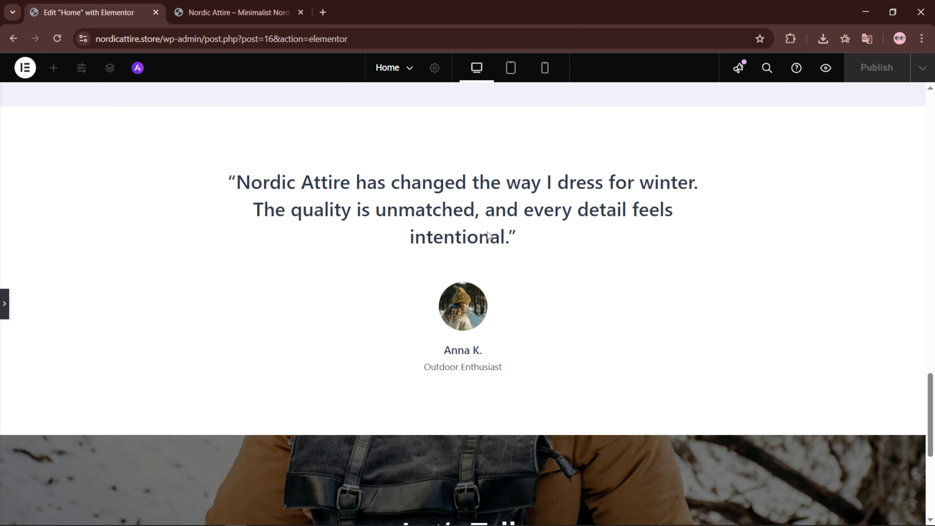
scroll(461, 332, "down", 3)
scroll(459, 361, "down", 3)
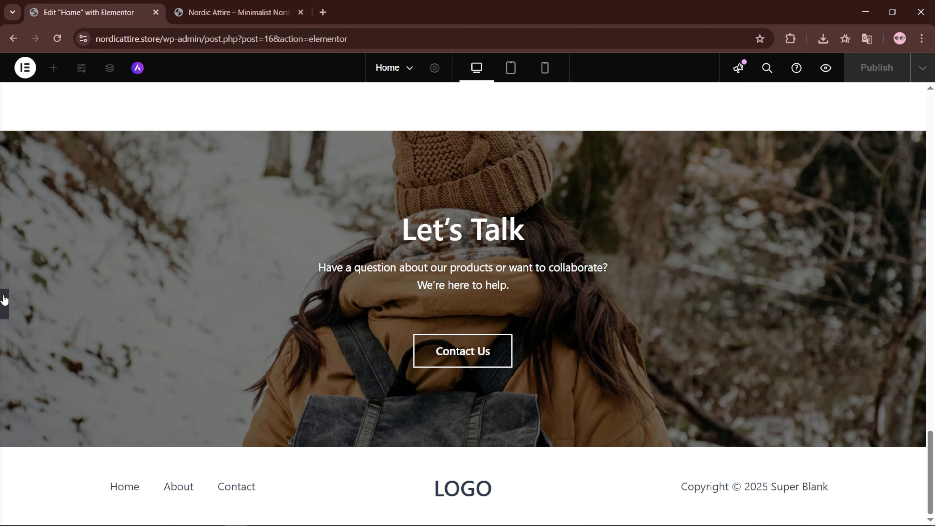
left_click(4, 303)
left_click(542, 351)
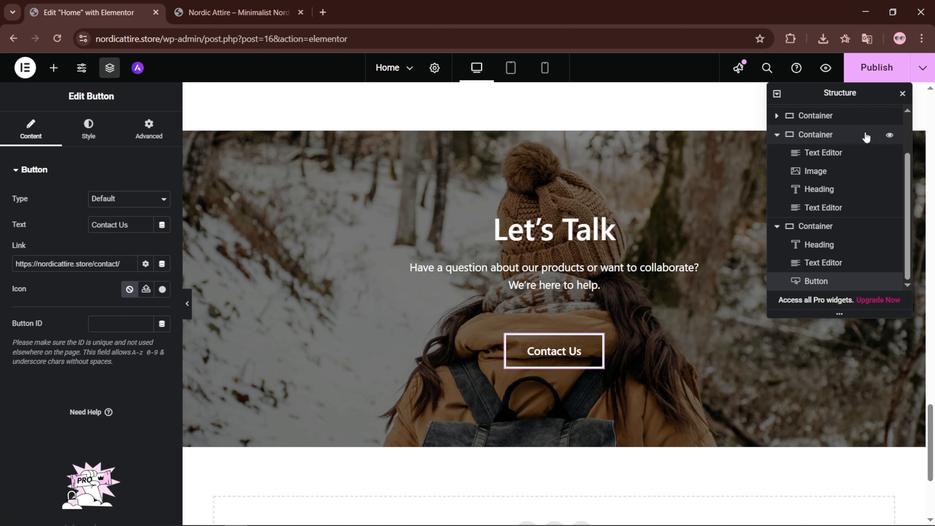
left_click(860, 66)
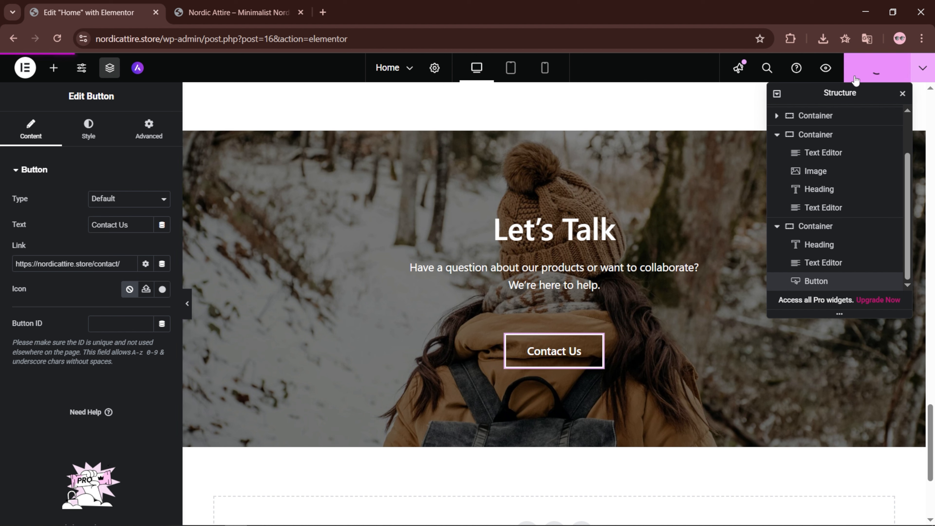
left_click(222, 11)
scroll(382, 187, "down", 12)
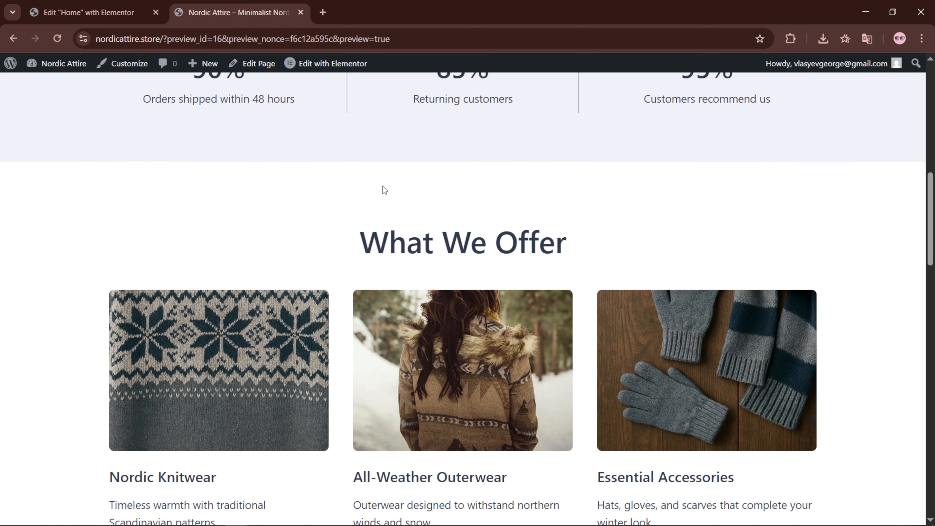
scroll(383, 190, "down", 20)
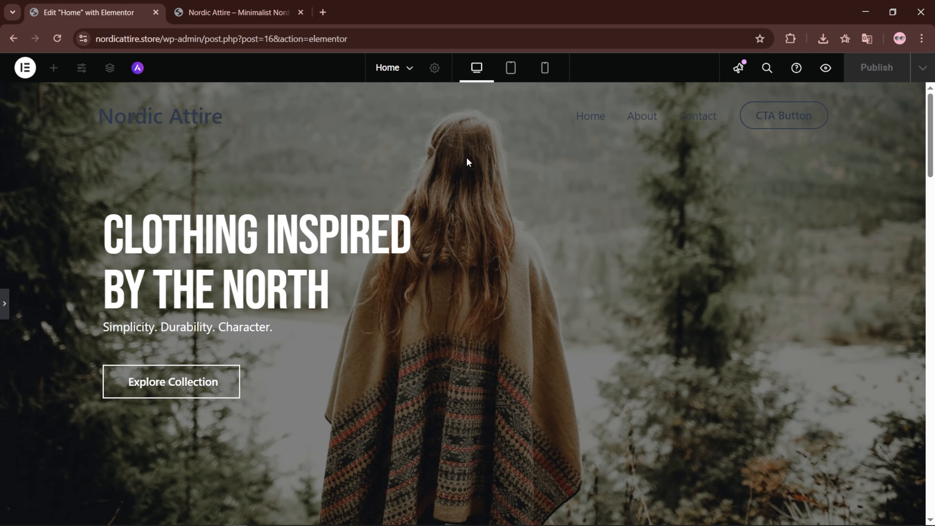
- Switch the editor to the mobile layout and set the hero container's minimum height to 100 vh
left_click(545, 70)
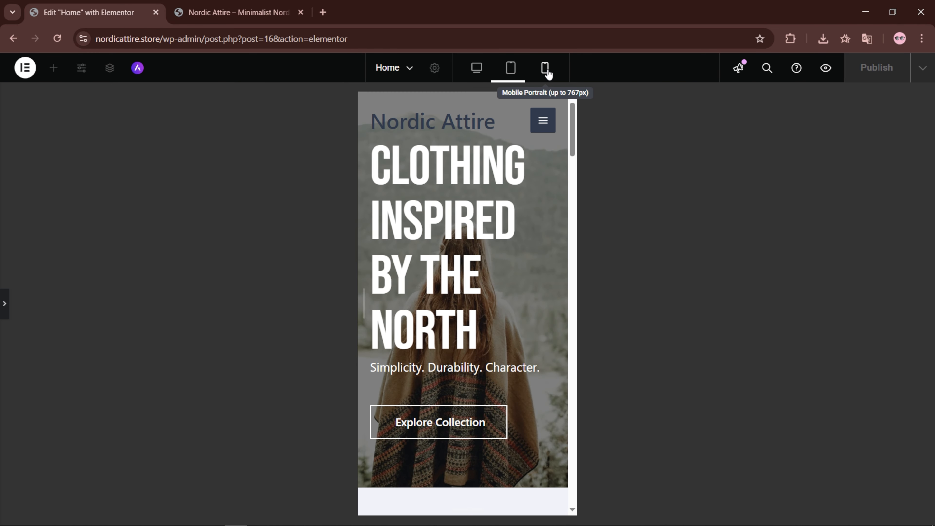
left_click(4, 304)
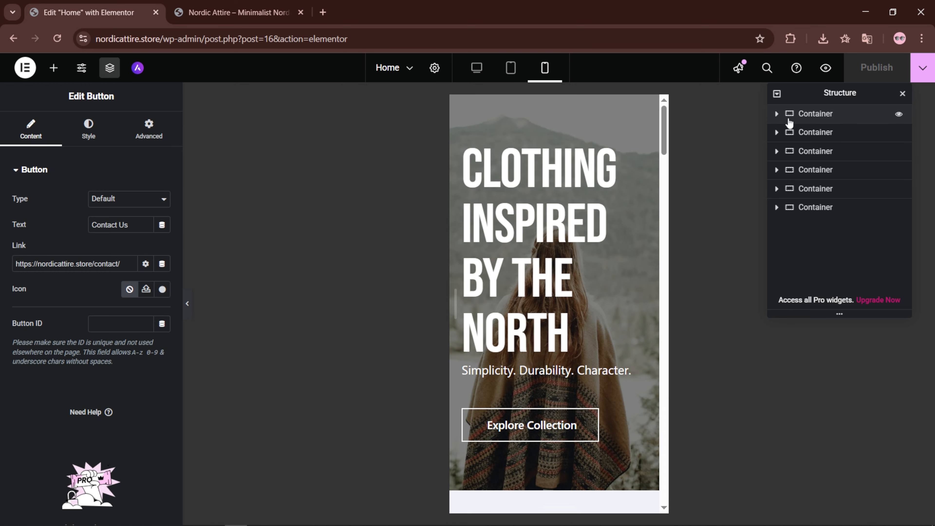
left_click(803, 116)
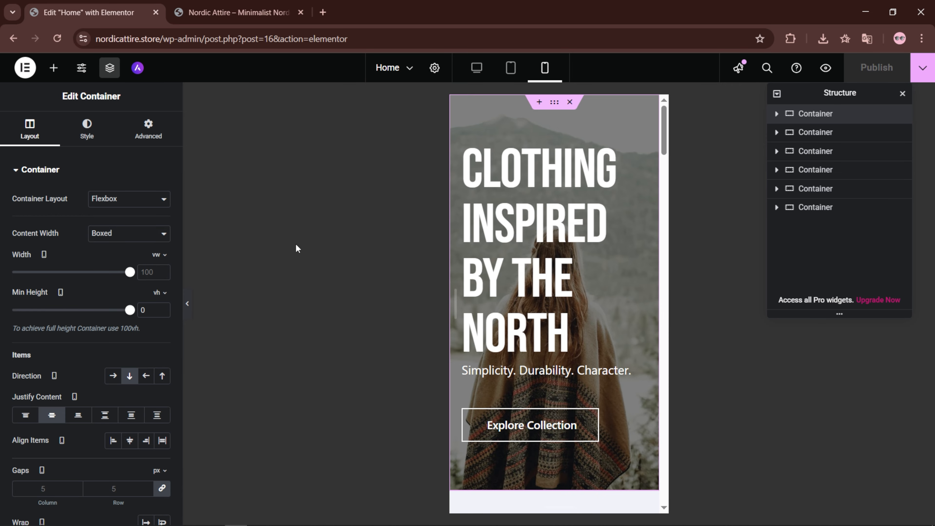
double_click(140, 309)
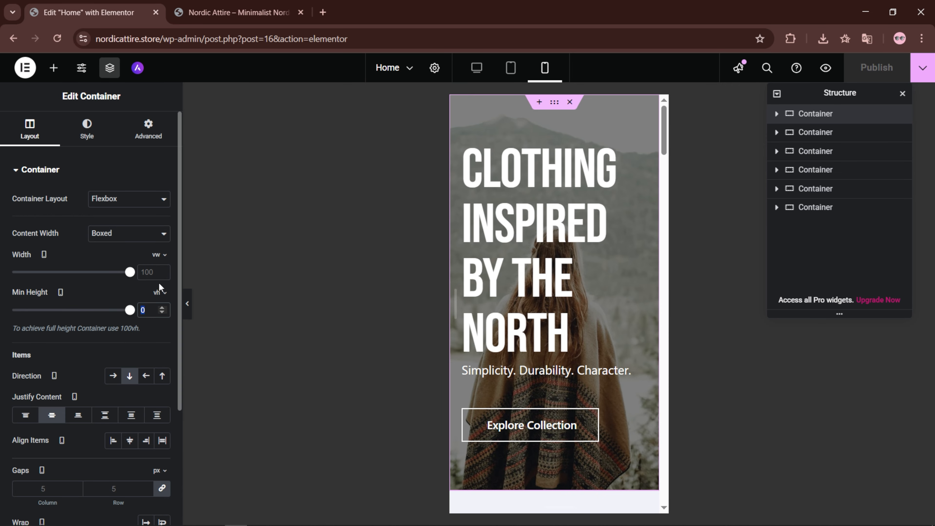
type("100")
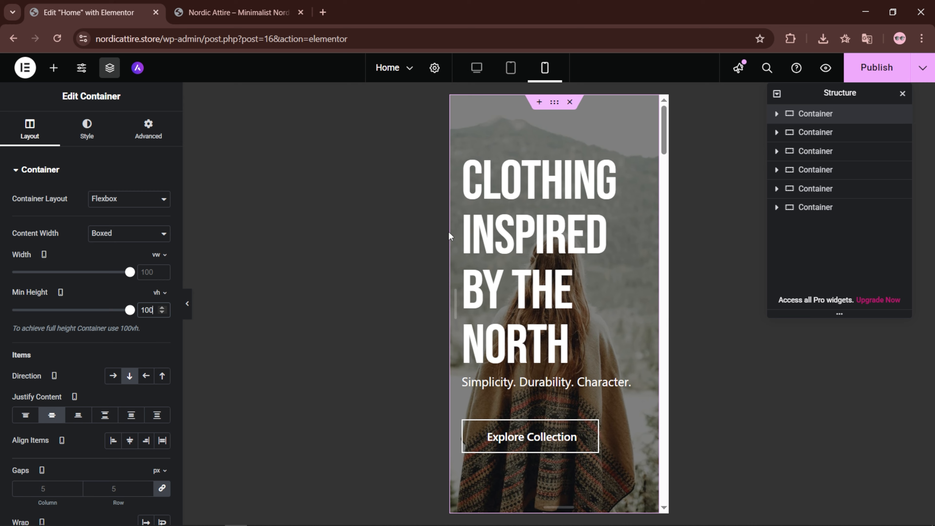
- Center the hero heading on mobile and set its font size to 50 px and line height to 1 em
left_click(777, 114)
left_click(812, 131)
left_click(88, 129)
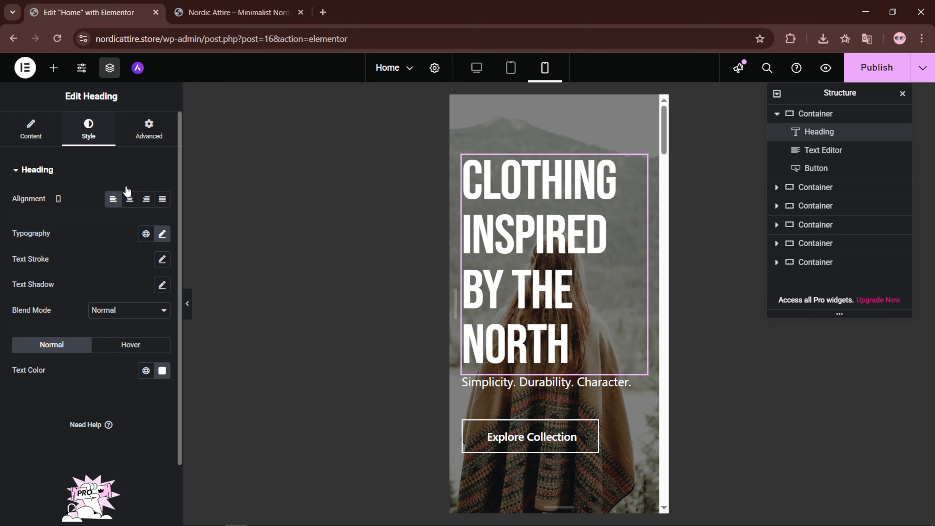
left_click(129, 199)
left_click(163, 234)
left_click(138, 329)
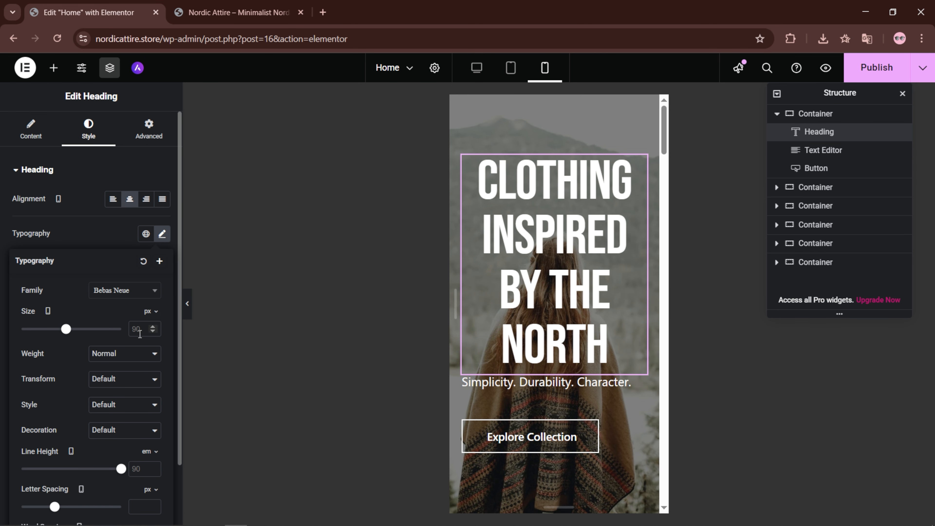
type("50")
left_click(128, 467)
type("1")
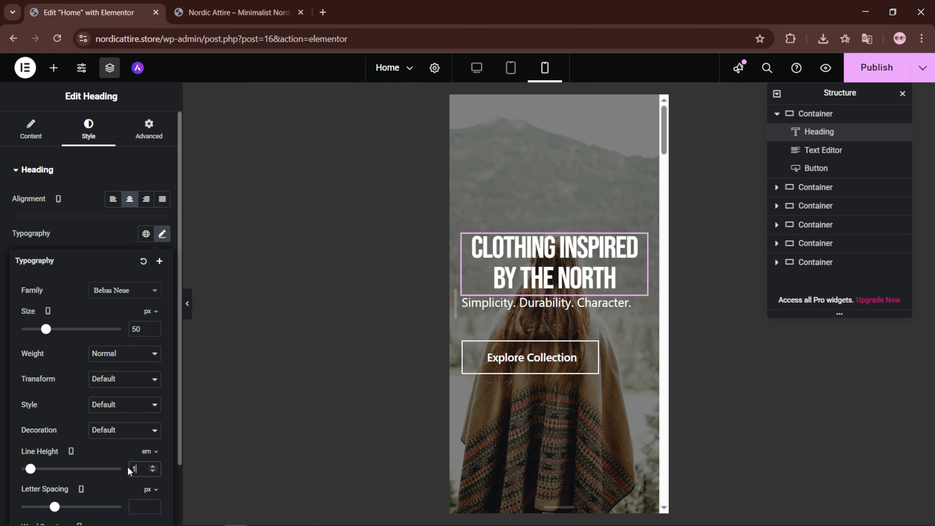
left_click(317, 324)
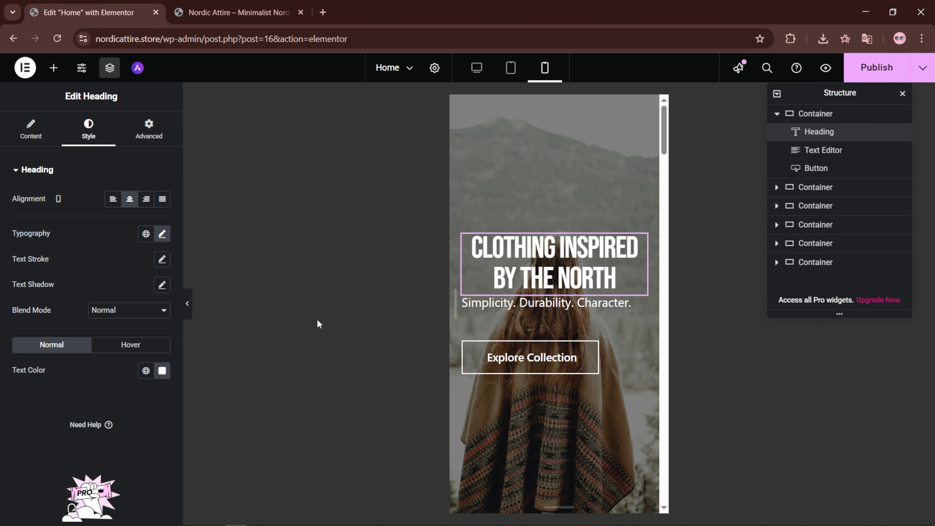
- Center the hero tagline "Simplicity. Durability. Character." on mobile and set its font size to 15 px
left_click(820, 155)
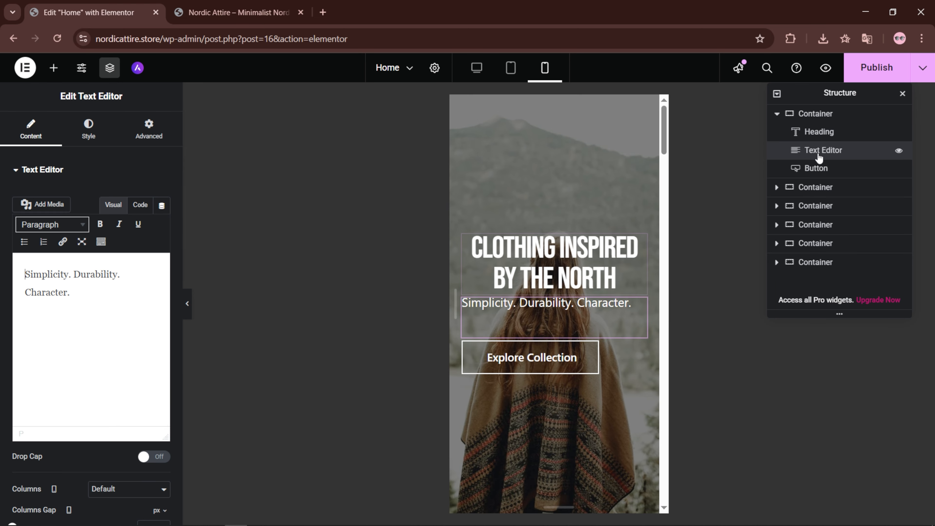
left_click(91, 130)
left_click(130, 201)
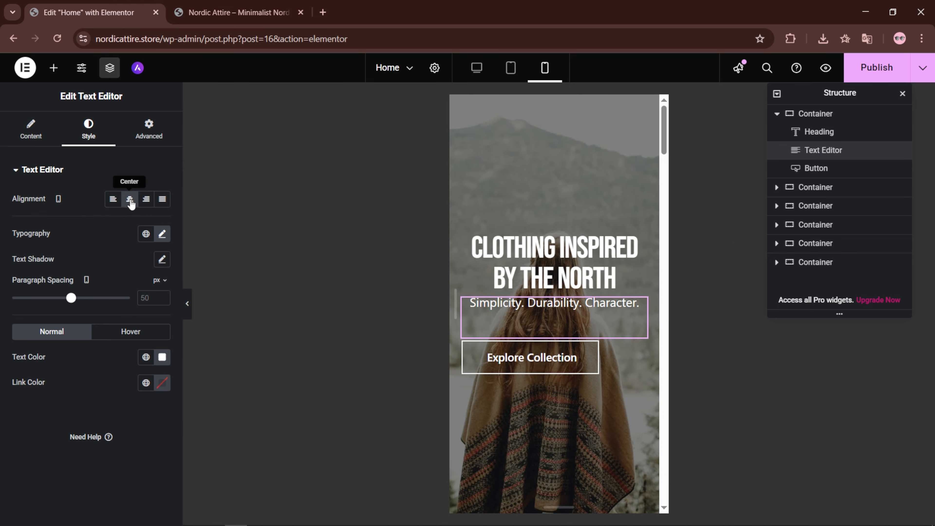
left_click(162, 233)
left_click(141, 330)
type("18")
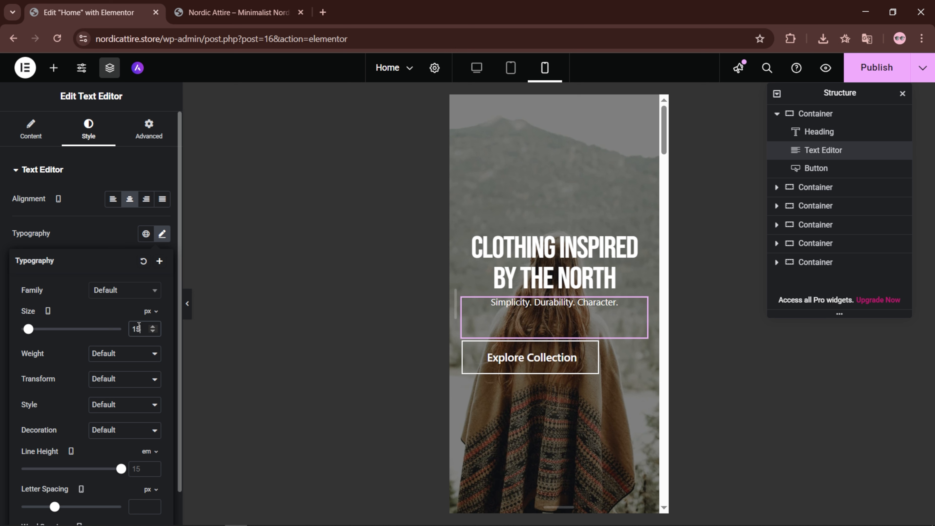
- Center the "Explore Collection" button in the mobile hero section
left_click(824, 169)
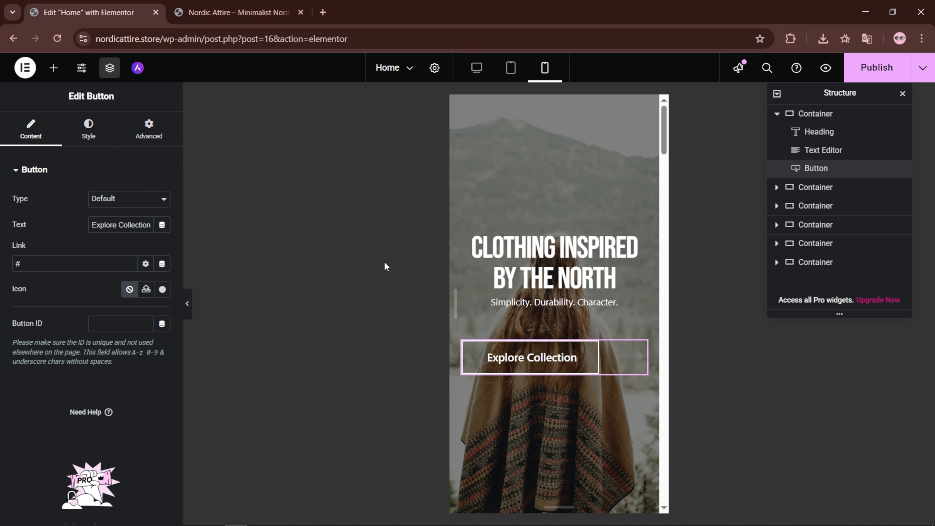
left_click(89, 133)
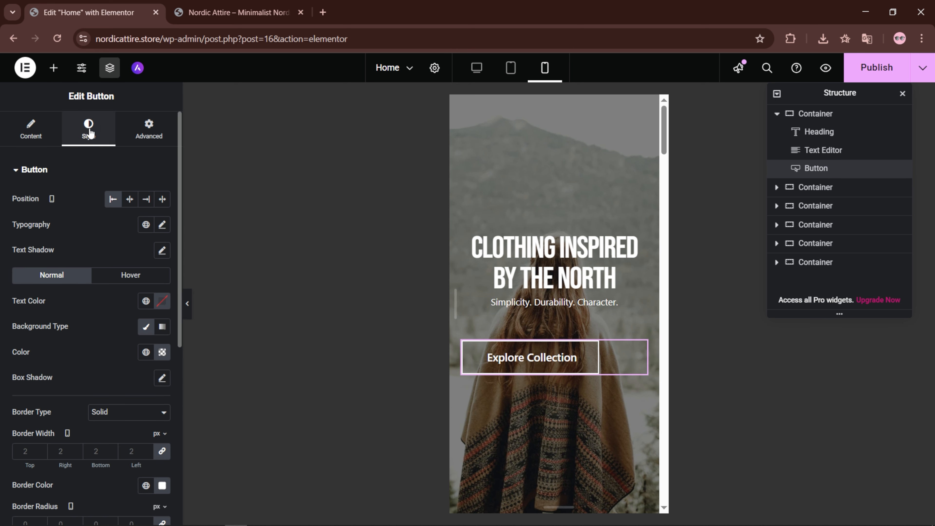
left_click(128, 202)
left_click(187, 303)
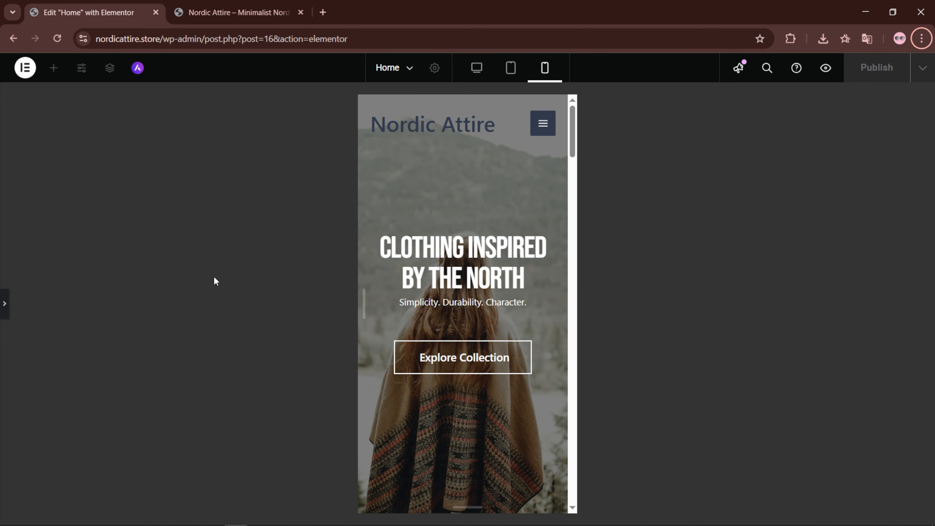
- Hide the container with the three percentage statistics on mobile portrait
scroll(476, 234, "down", 10)
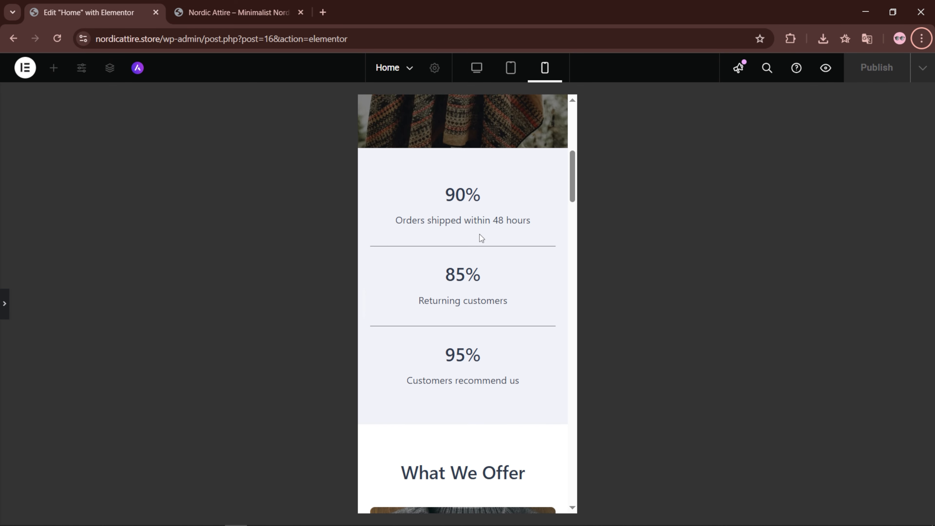
scroll(480, 238, "up", 5)
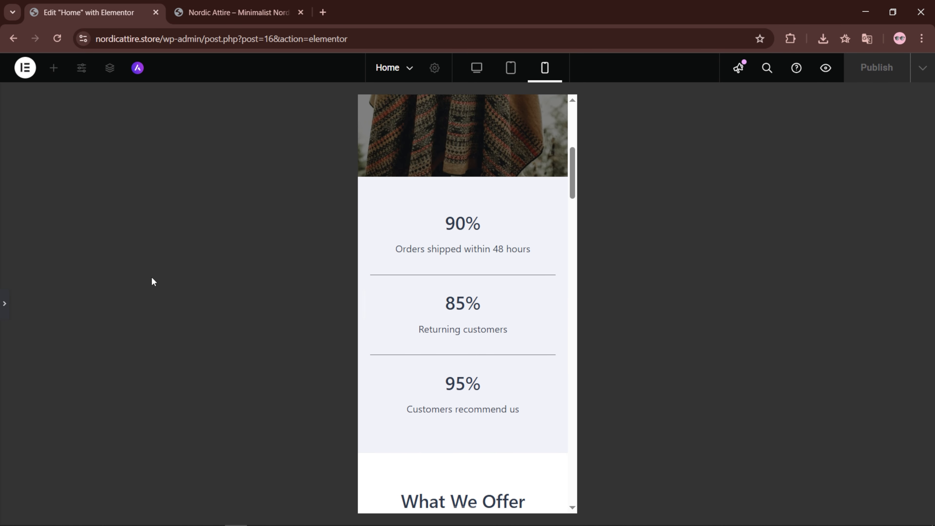
left_click(4, 303)
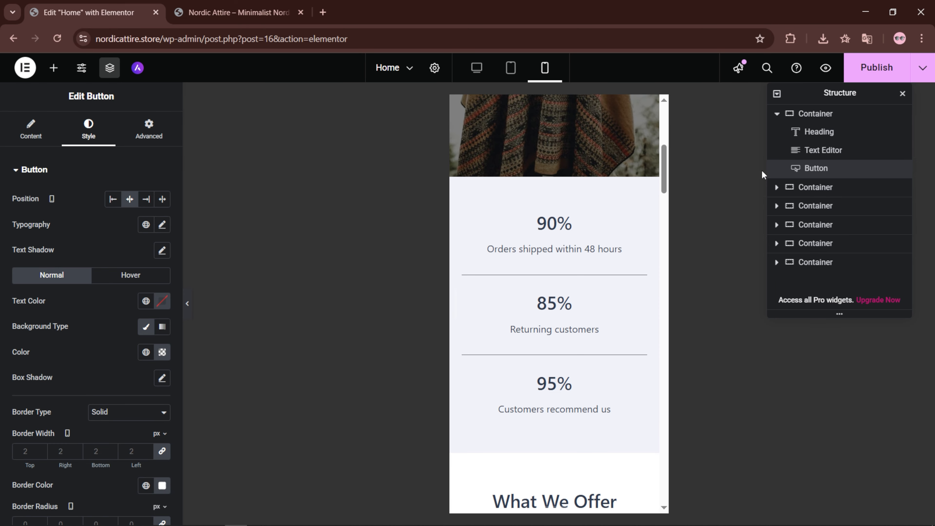
left_click(777, 115)
left_click(777, 133)
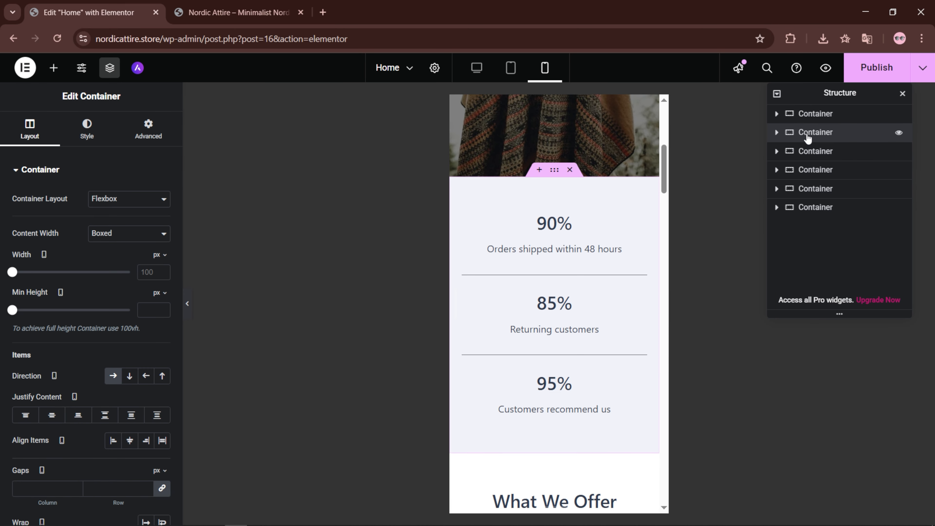
left_click(146, 128)
scroll(130, 236, "down", 7)
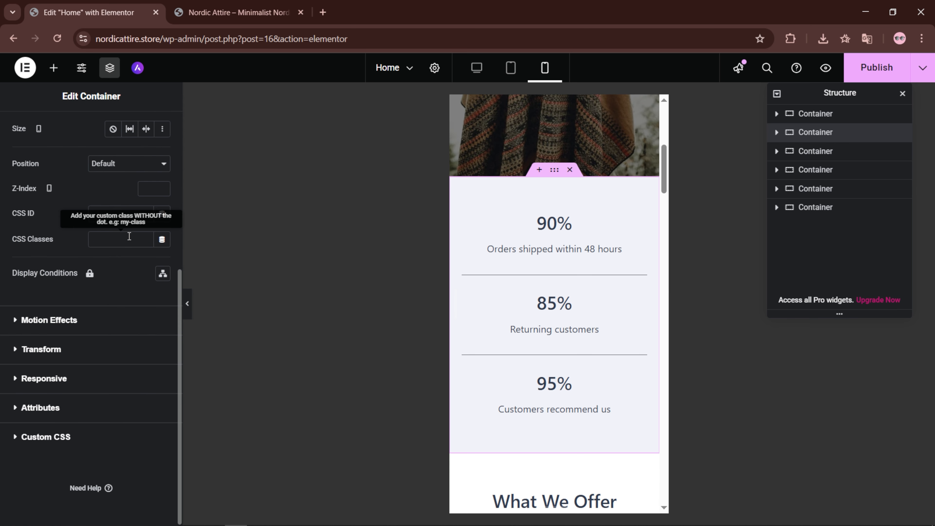
left_click(10, 380)
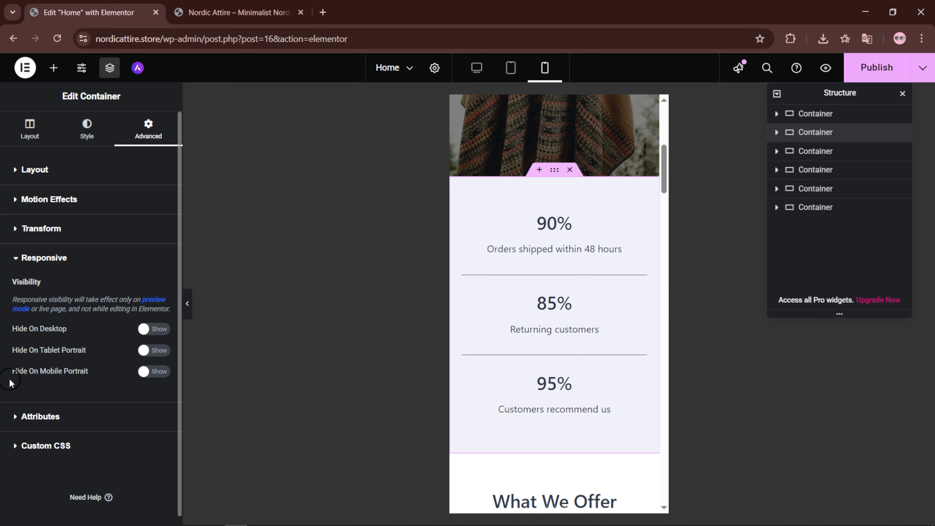
left_click(152, 374)
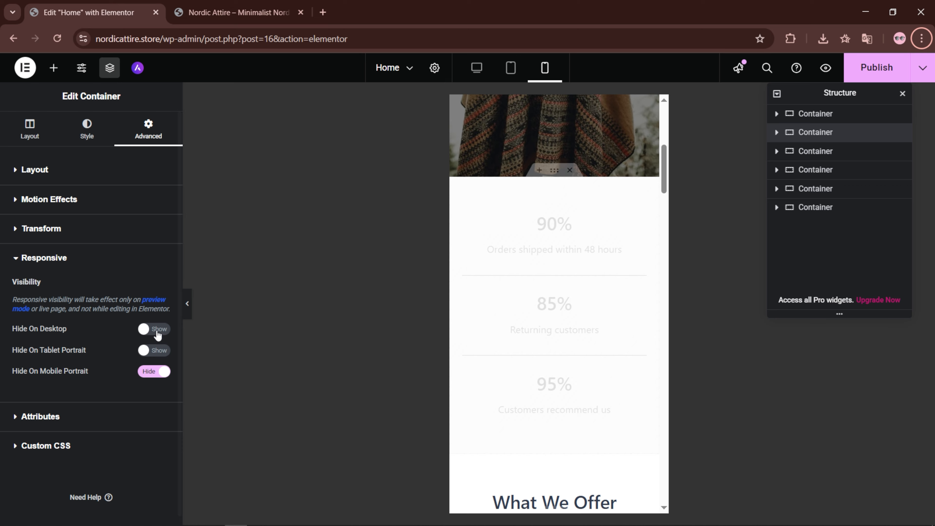
- Read the note on responsive visibility and review the mobile layout from the hero section to the Nordic Knitwear card
left_click_drag(10, 297, 171, 309)
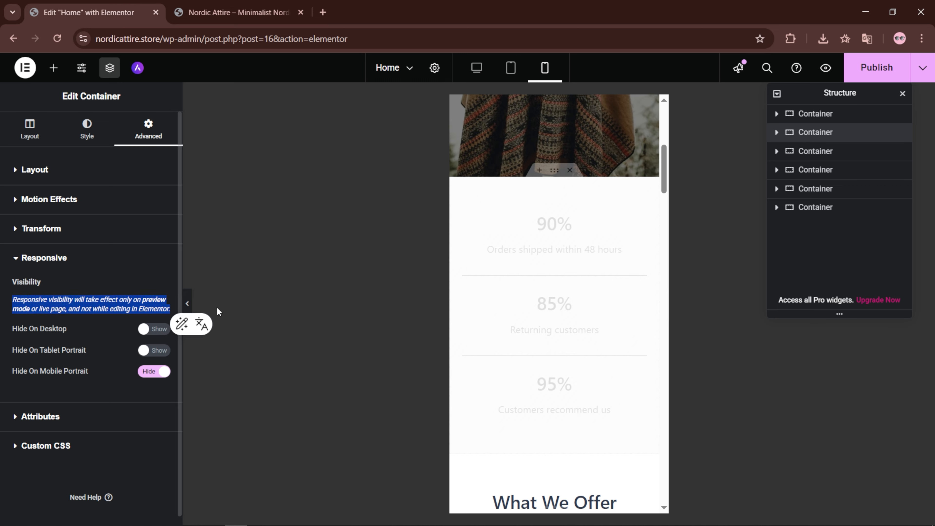
left_click(270, 320)
left_click(187, 303)
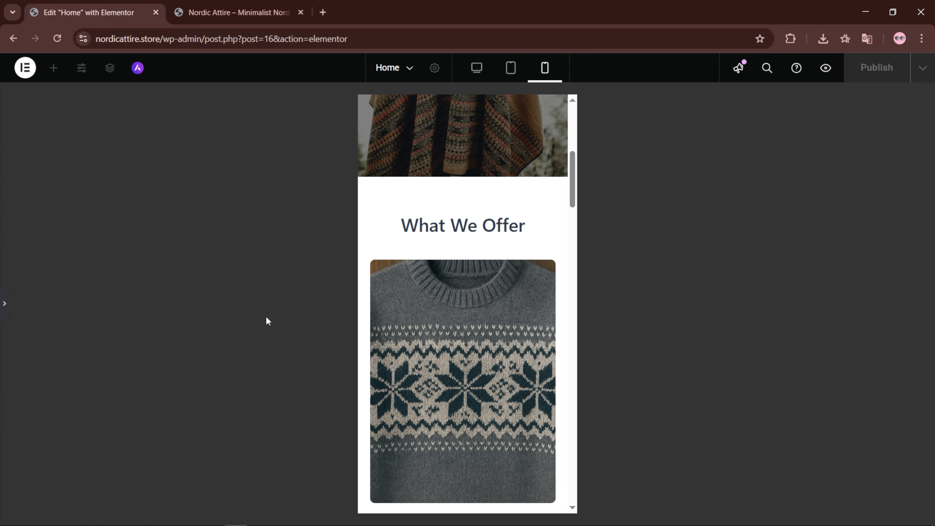
scroll(486, 291, "up", 8)
scroll(486, 291, "down", 10)
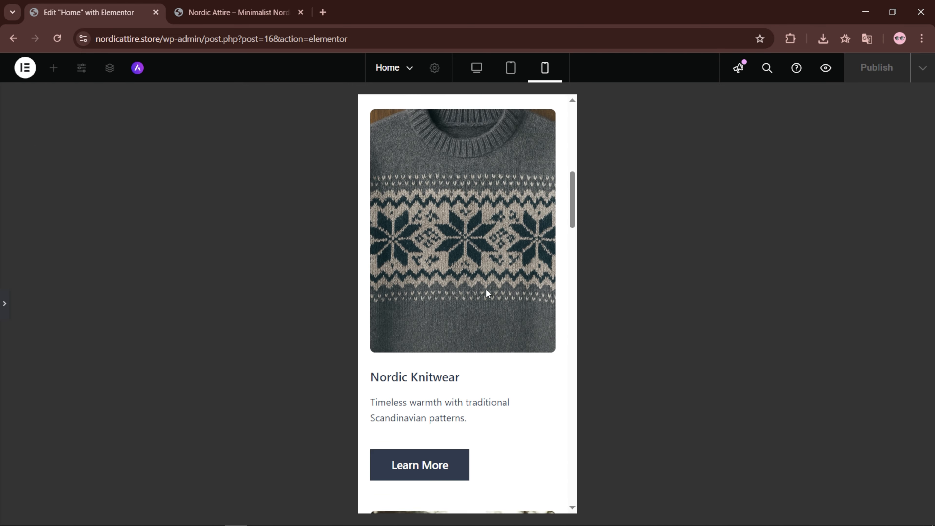
scroll(487, 289, "up", 10)
left_click(5, 304)
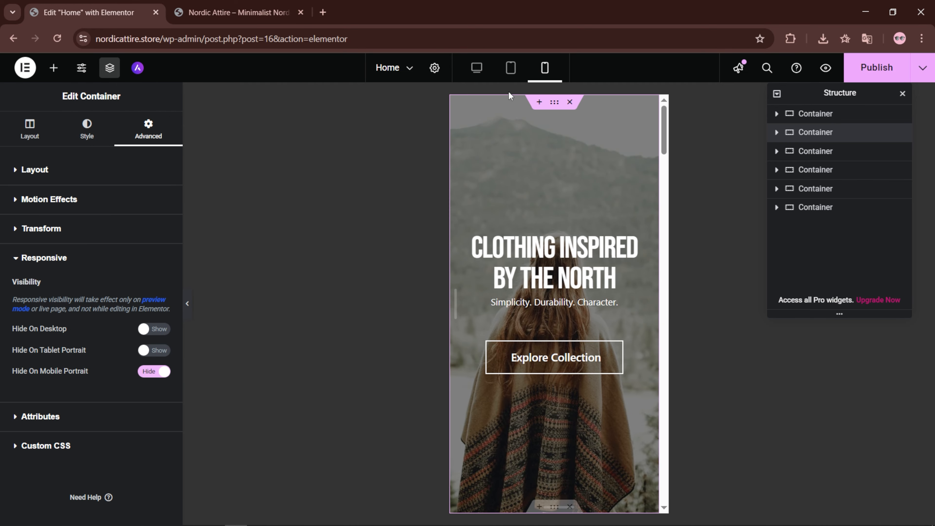
- Check the hero and statistics sections in the tablet layout and publish the page
left_click(511, 68)
mouse_move(694, 167)
left_mouse_down()
mouse_move(685, 342)
mouse_move(694, 471)
mouse_move(688, 168)
left_mouse_up()
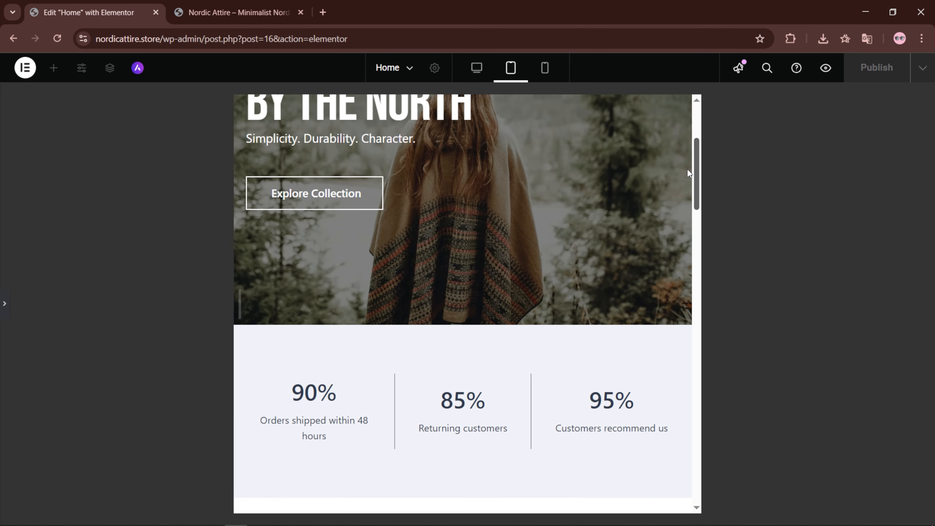
scroll(618, 164, "up", 5)
left_click(4, 303)
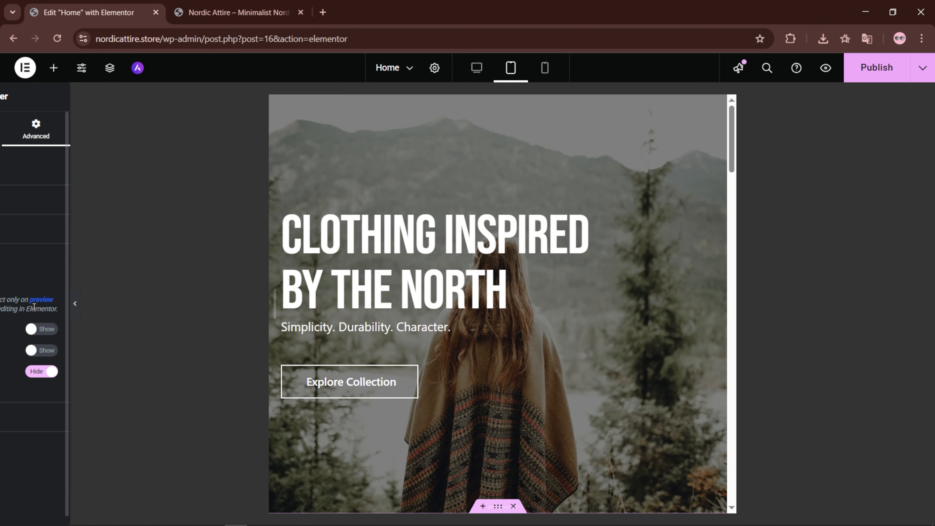
left_click(866, 75)
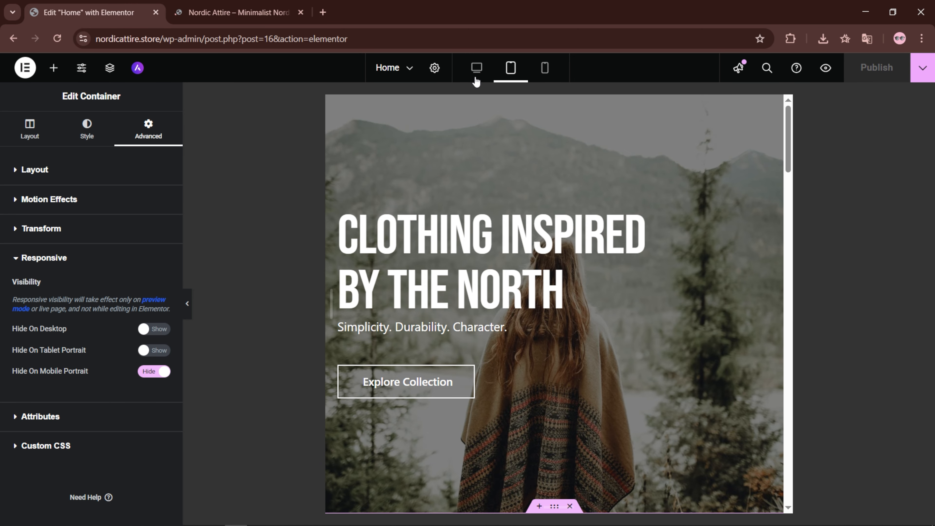
- Check the hero and statistics sections of the home page in the desktop layout
left_click(475, 70)
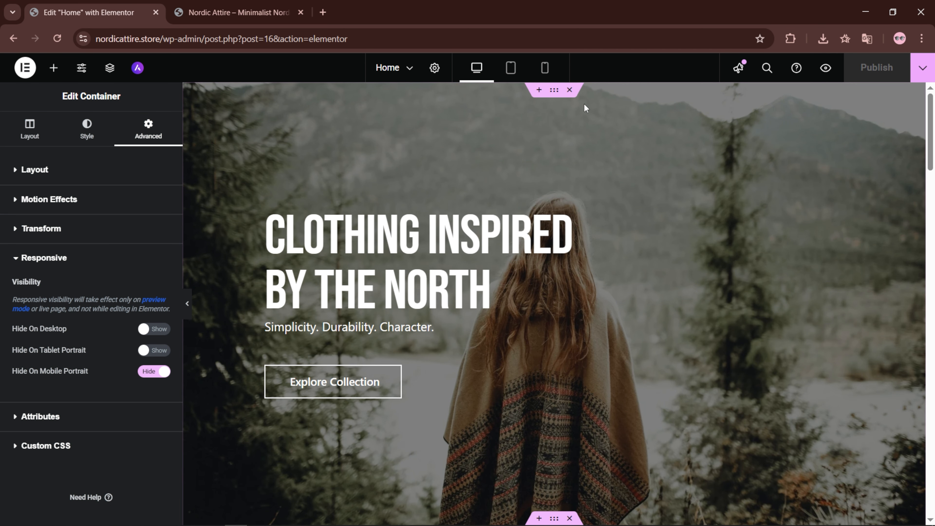
scroll(794, 171, "down", 5)
scroll(794, 171, "down", 1)
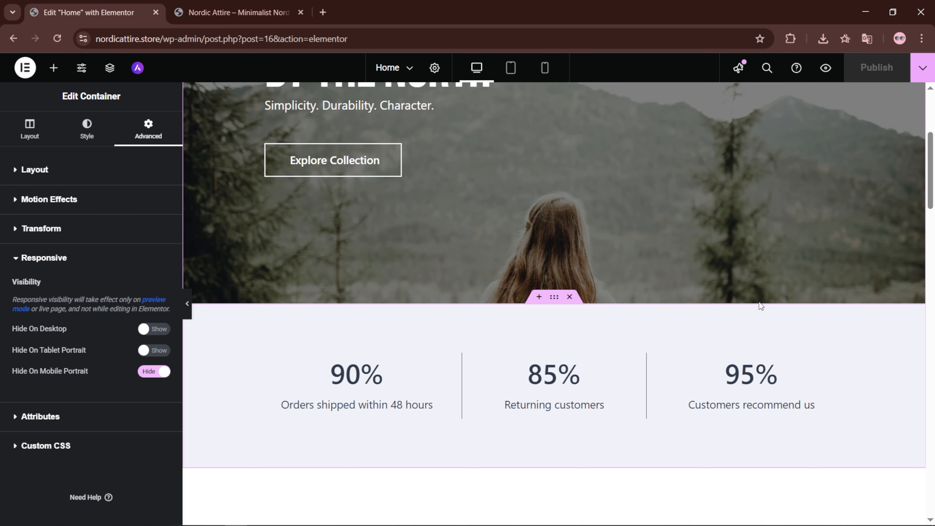
scroll(909, 197, "up", 5)
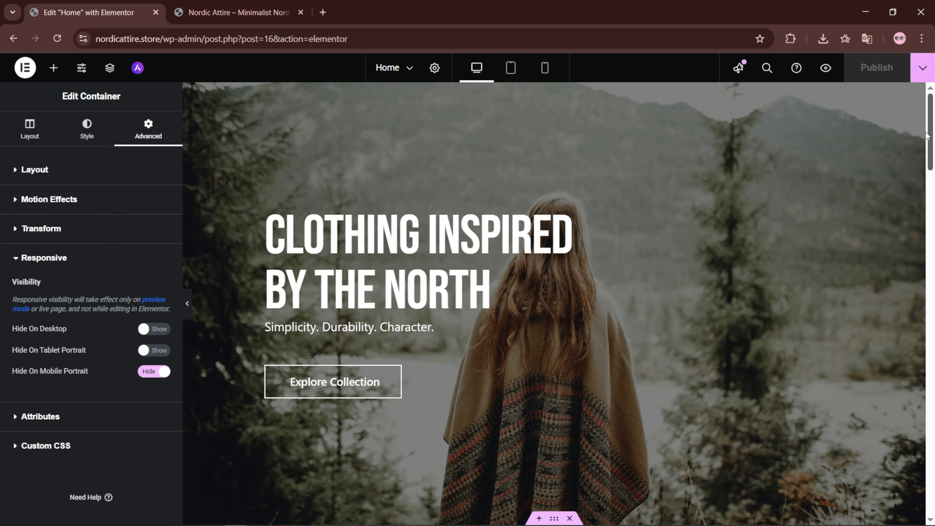
- Save the hero container of the home page to the site templates under the name "Hero Section"
left_click(533, 109)
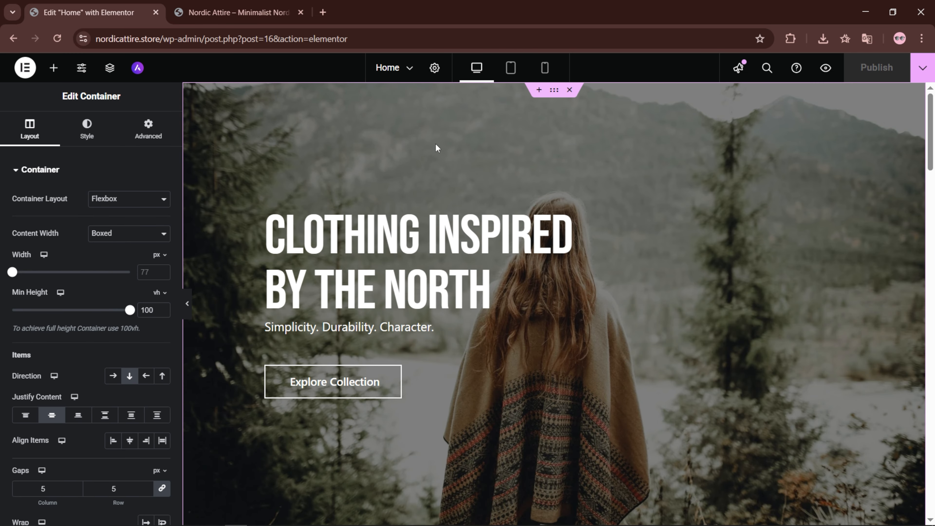
left_click(109, 67)
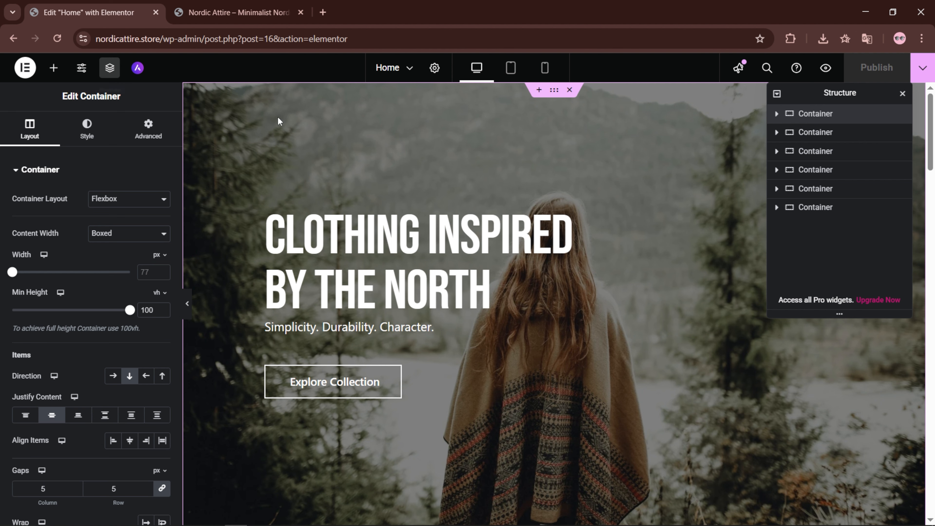
right_click(802, 114)
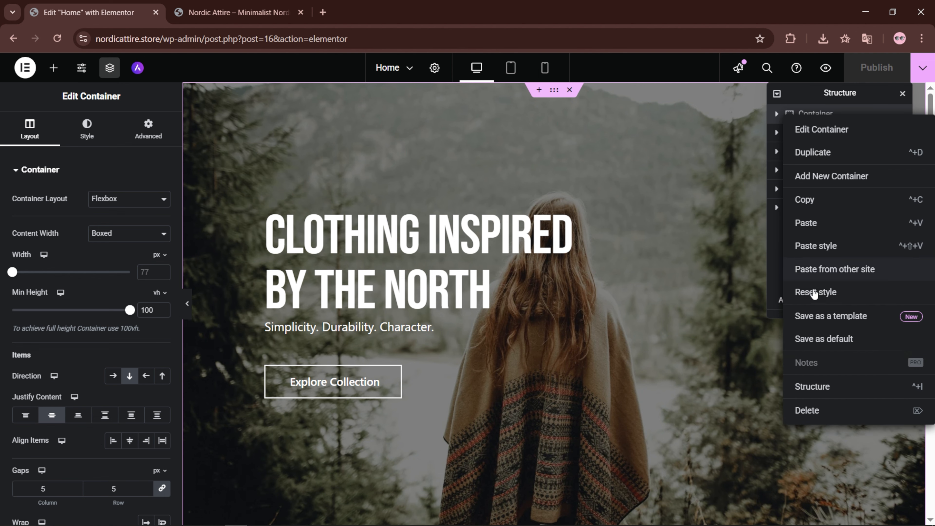
left_click(820, 316)
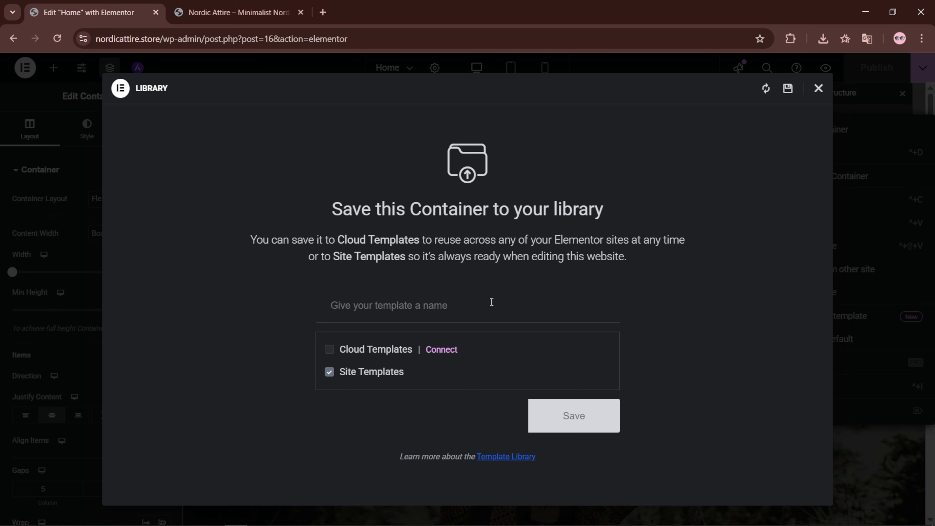
type("Hero Section")
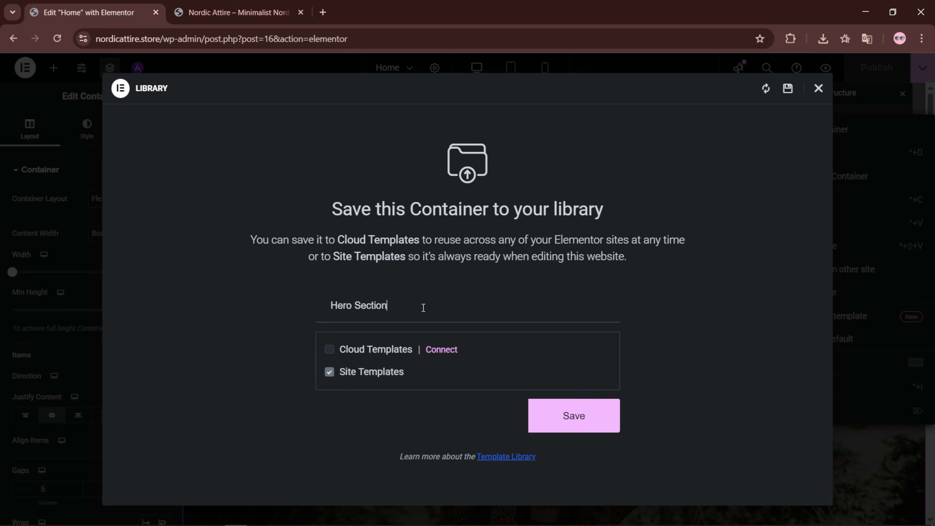
left_click(585, 420)
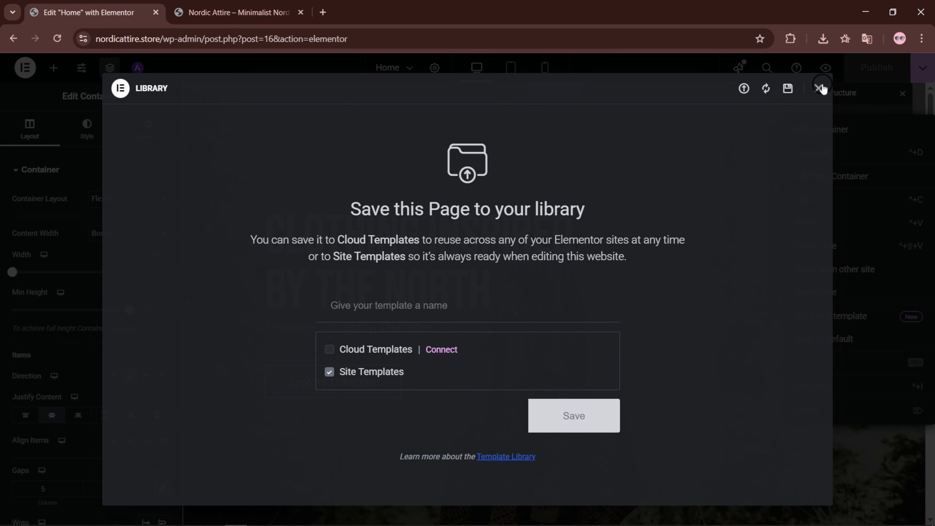
left_click(818, 88)
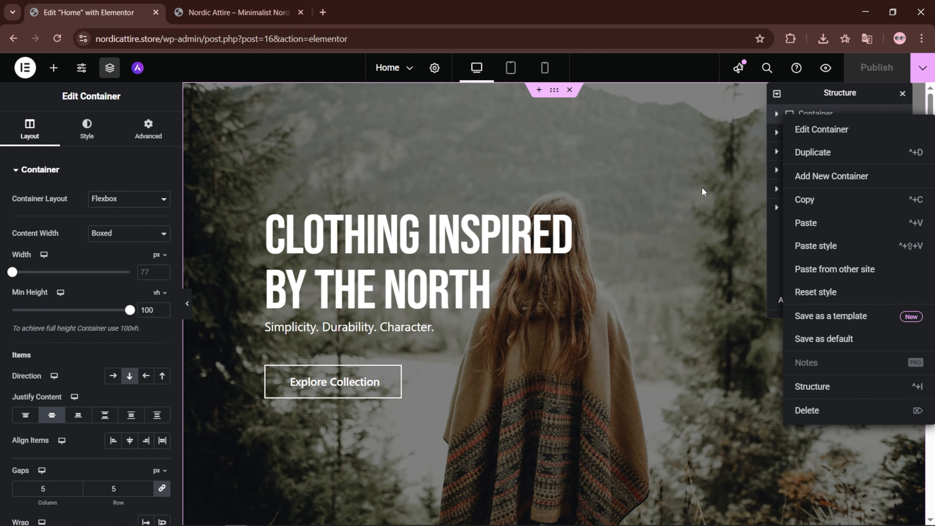
left_click(735, 164)
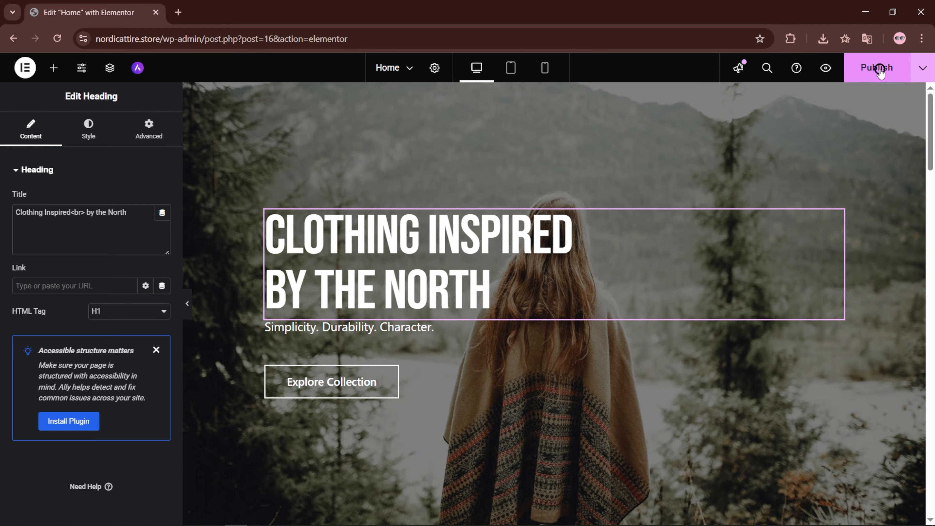
- Publish the home page and switch to its preview, leaving the editor closed
left_click(877, 68)
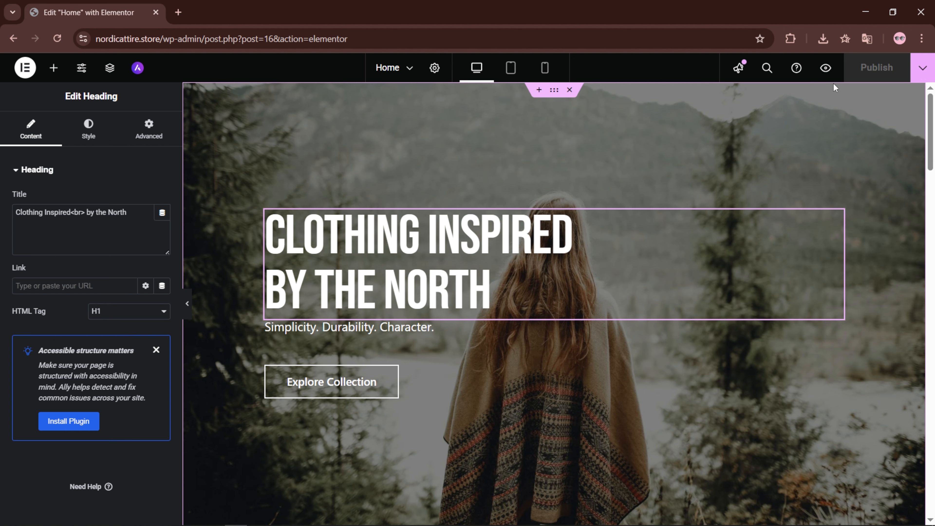
left_click(826, 68)
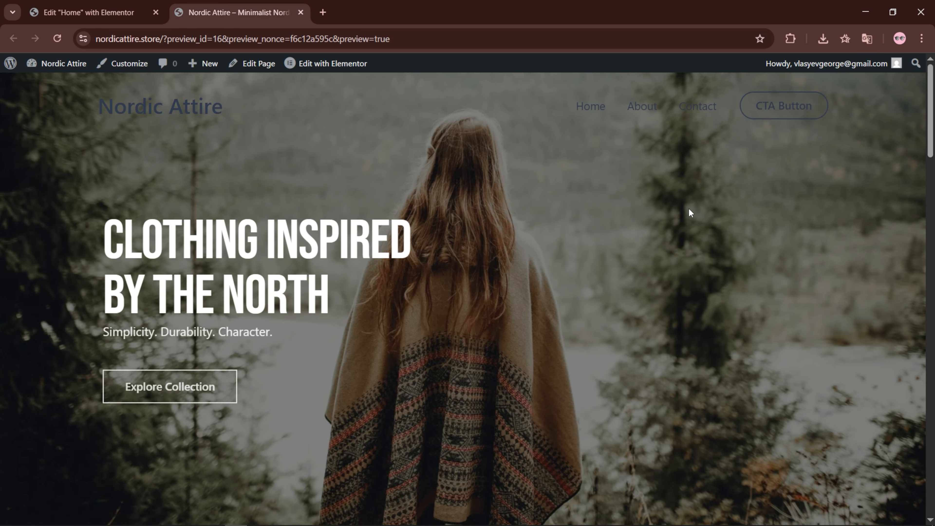
left_click(155, 12)
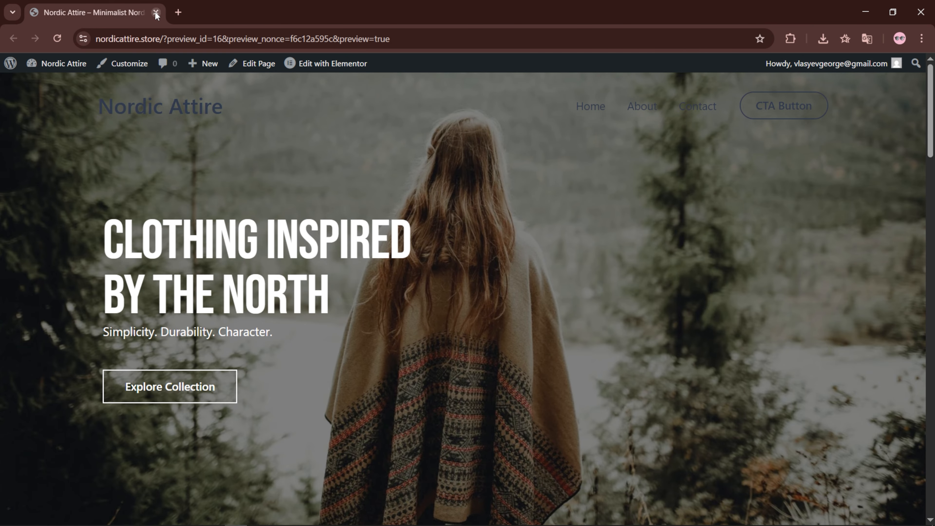
- Create a new page titled "Collection" and publish it
mouse_move(198, 70)
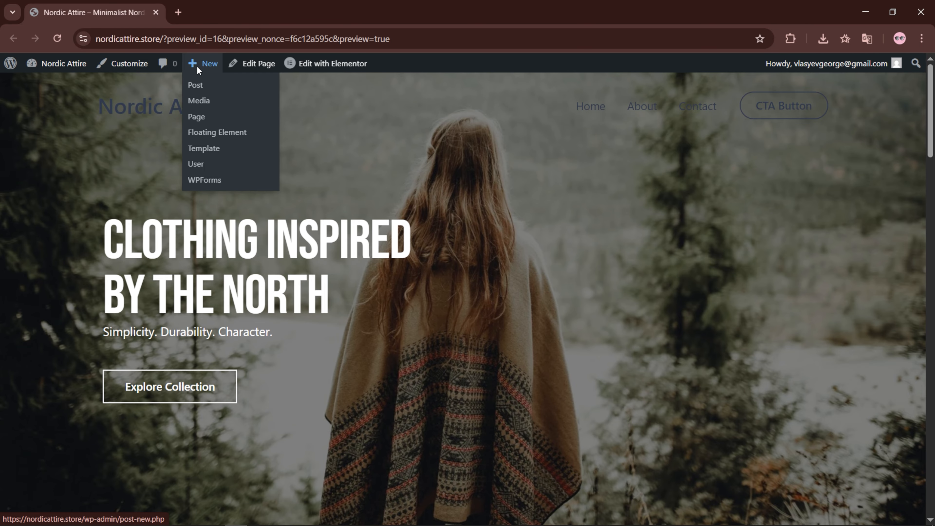
left_click(199, 117)
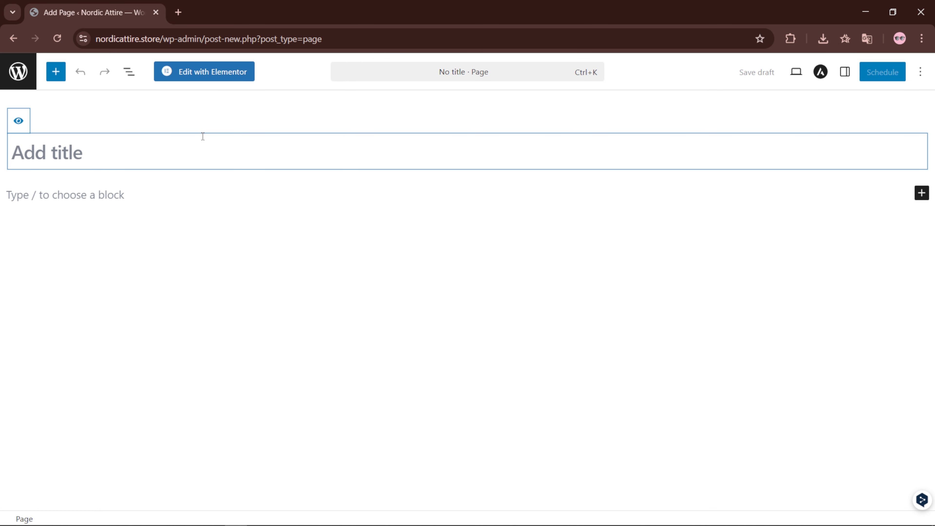
type("Collection")
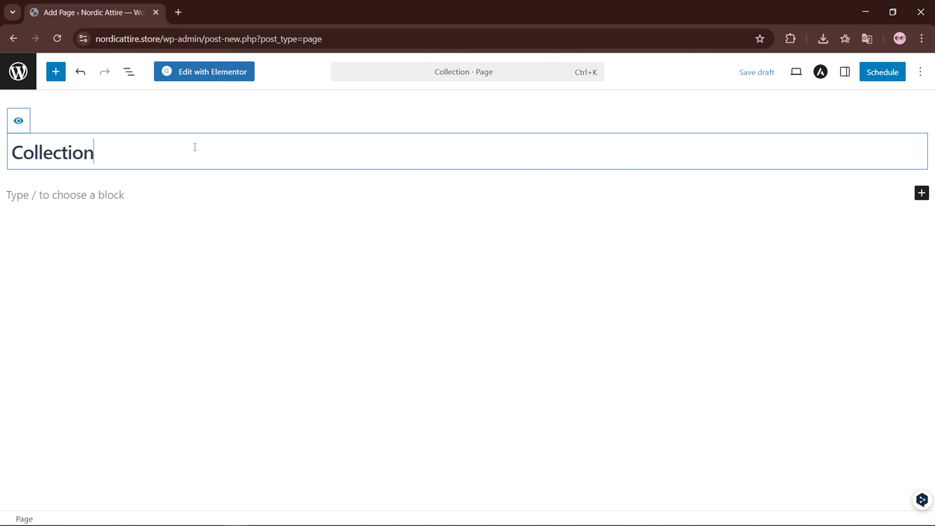
key("Return")
left_click(881, 72)
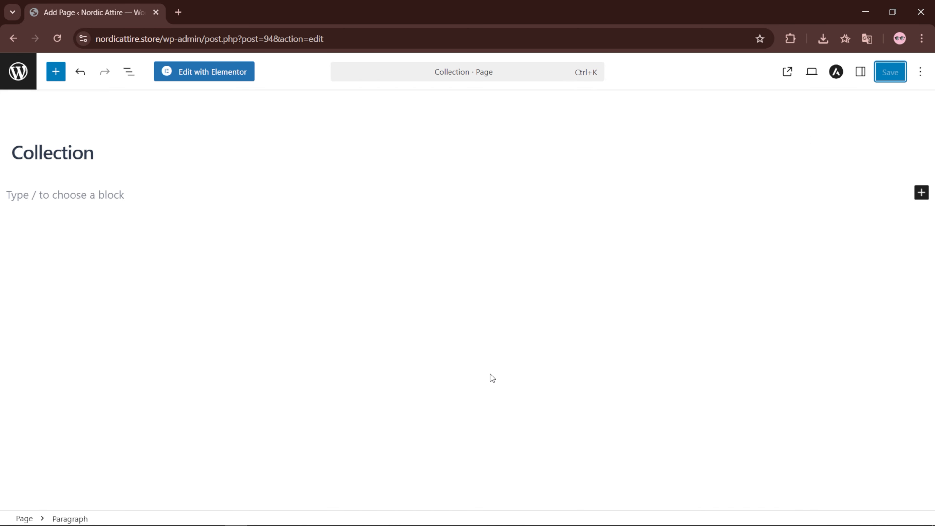
- Edit the Collection page with Elementor and insert the Super Blank Services page template with the three-column card grid
left_click(220, 74)
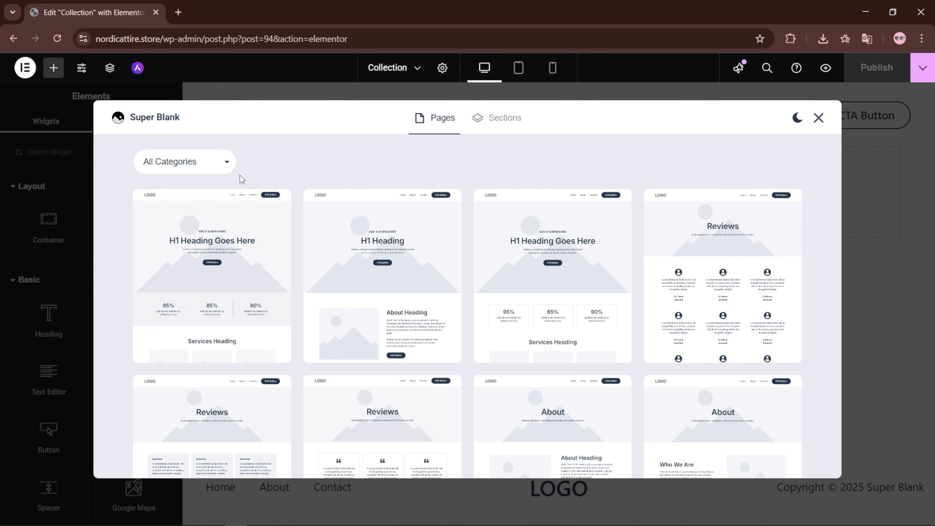
left_click(211, 172)
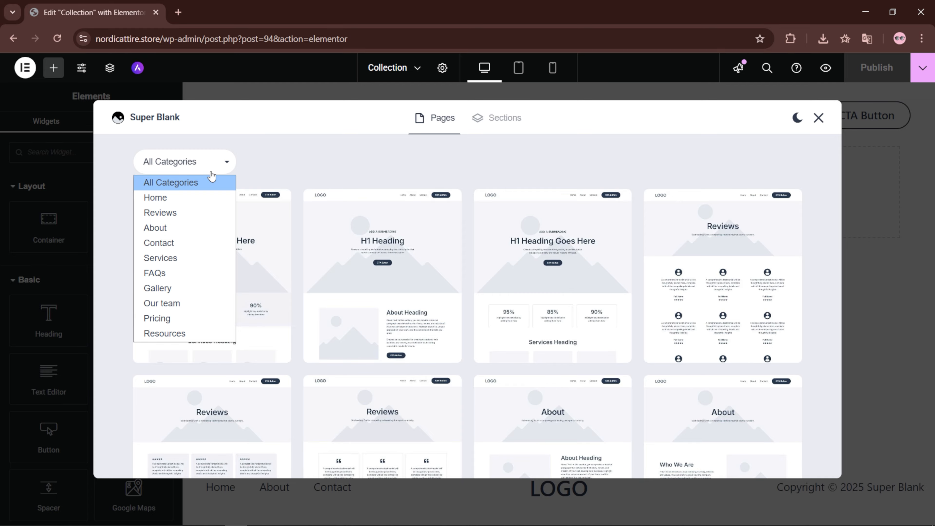
left_click(185, 257)
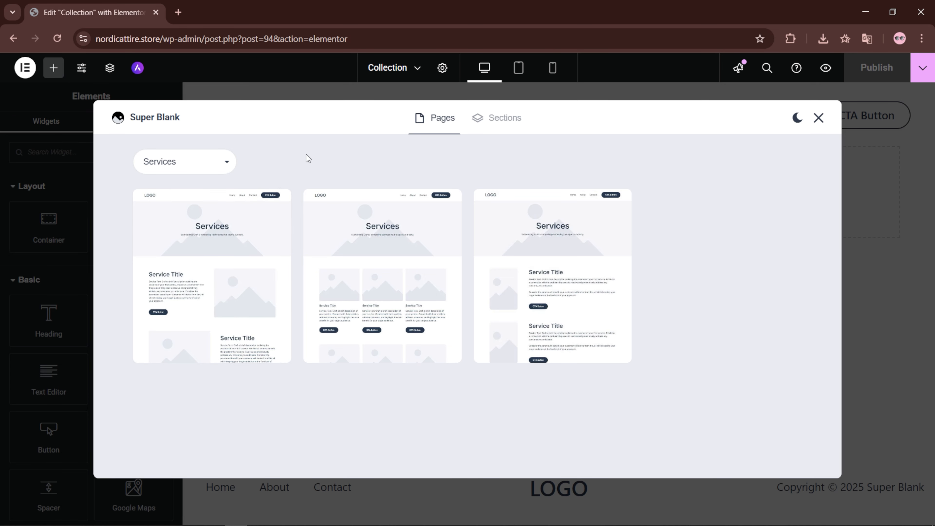
left_click(351, 260)
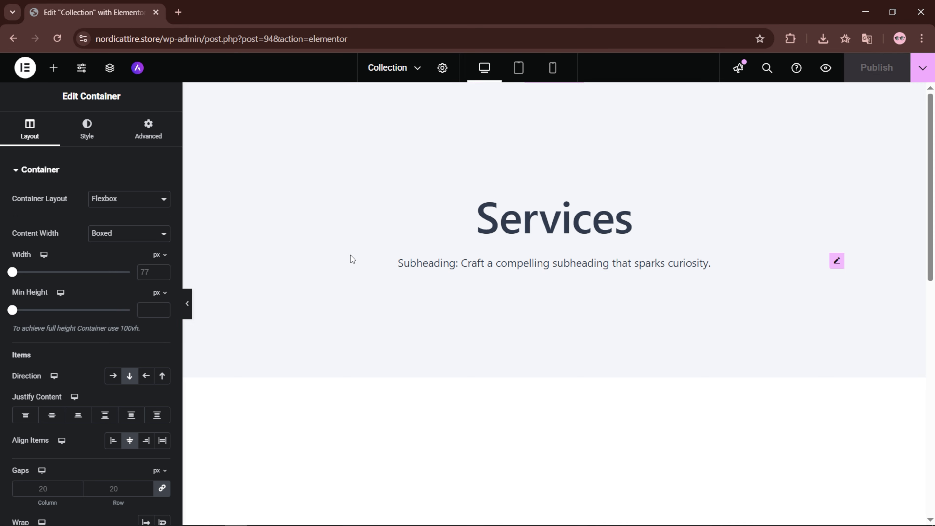
- Examine the Collection page's container structure and its sections from the Services heading through the service cards to the closing call-to-action
left_click(110, 67)
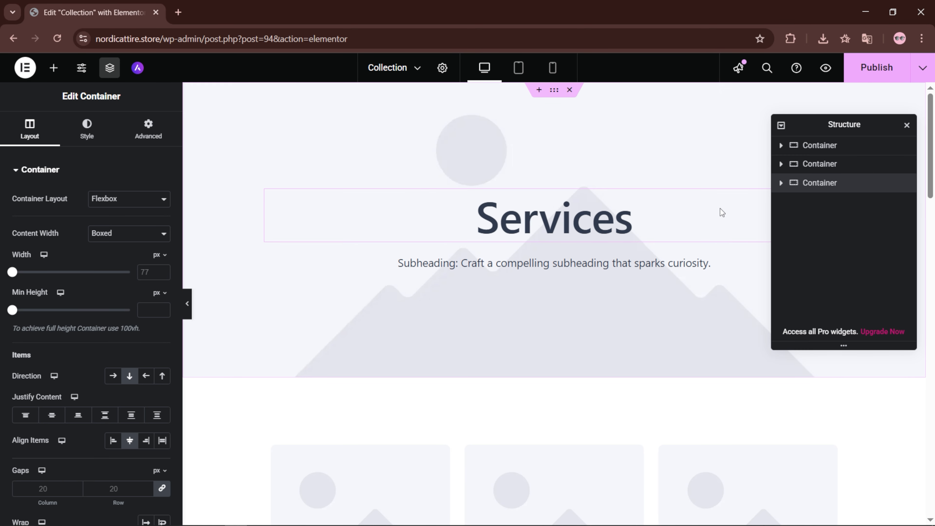
left_click(817, 164)
scroll(567, 241, "down", 5)
left_click(540, 259)
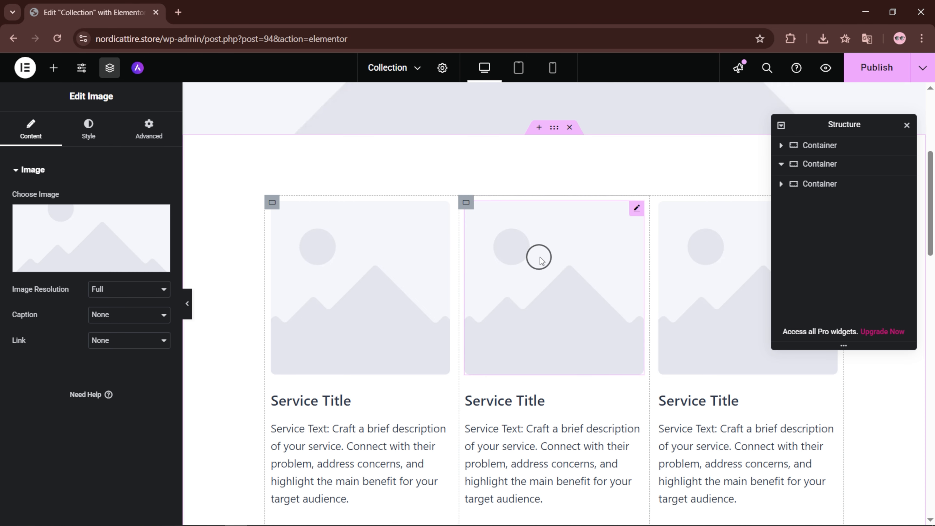
scroll(829, 236, "down", 1)
scroll(643, 267, "down", 8)
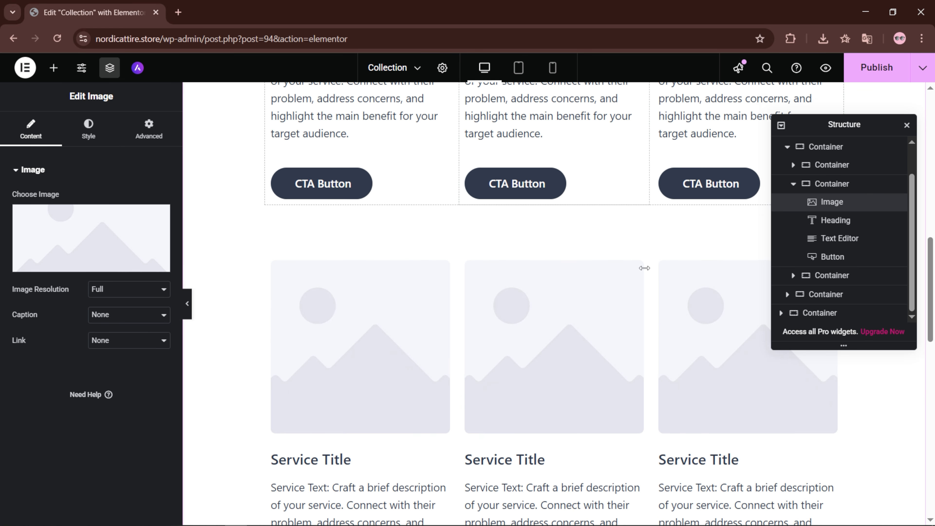
scroll(644, 268, "down", 10)
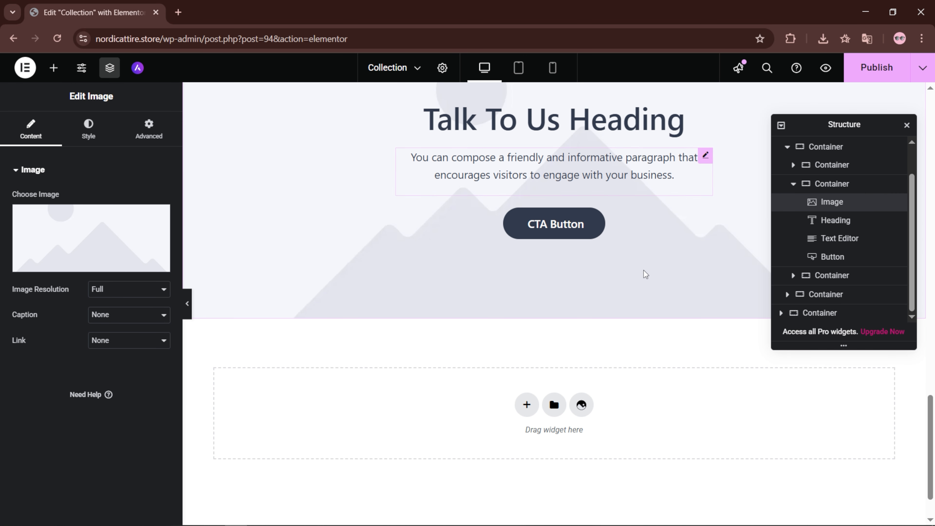
scroll(644, 271, "down", 1)
scroll(643, 270, "up", 15)
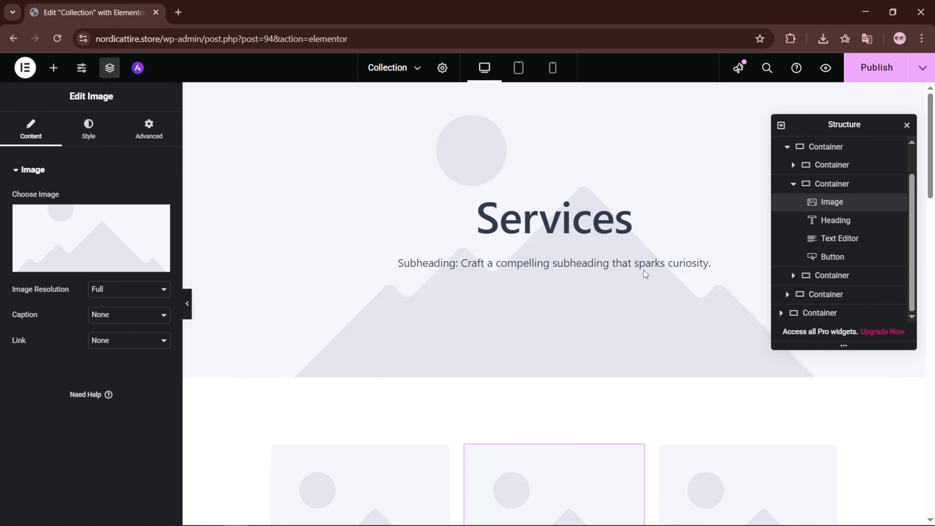
left_click(786, 147)
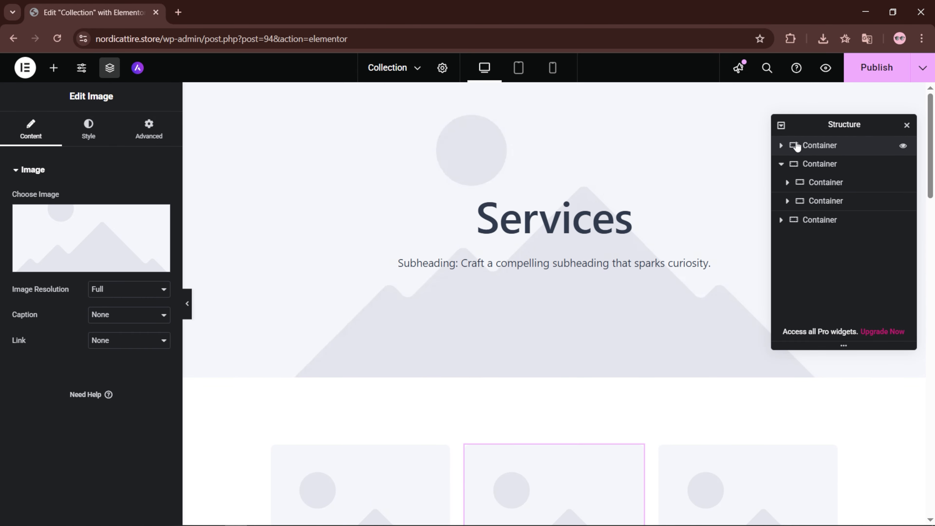
left_click(799, 146)
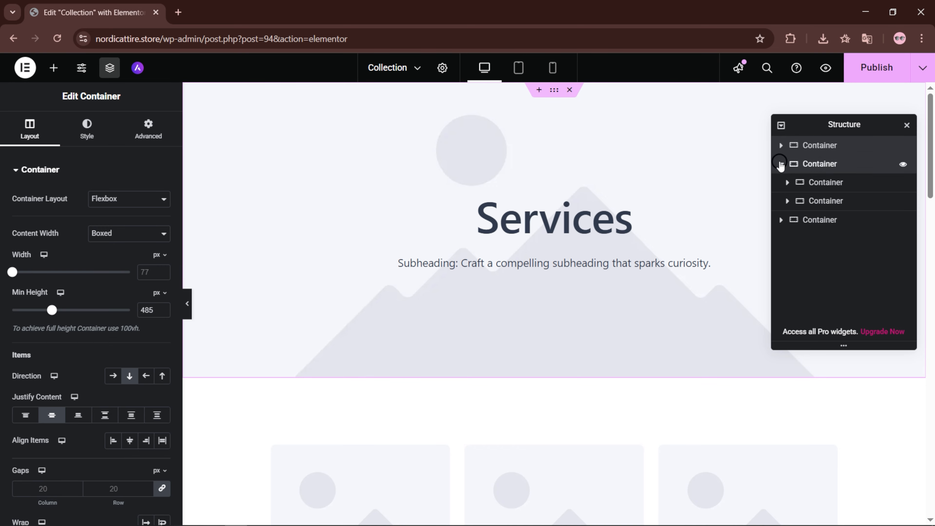
left_click(782, 165)
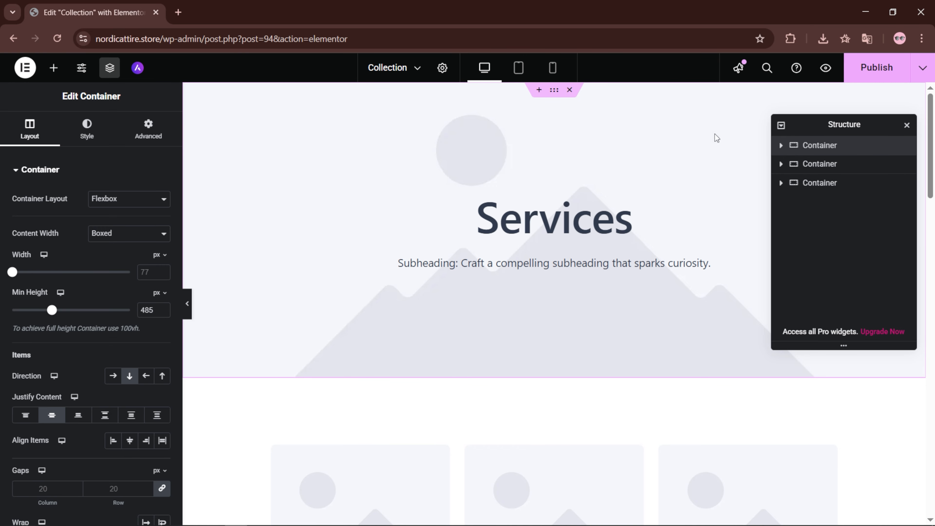
- Insert the saved Hero Section template above the Services section and apply its container settings
left_click(540, 90)
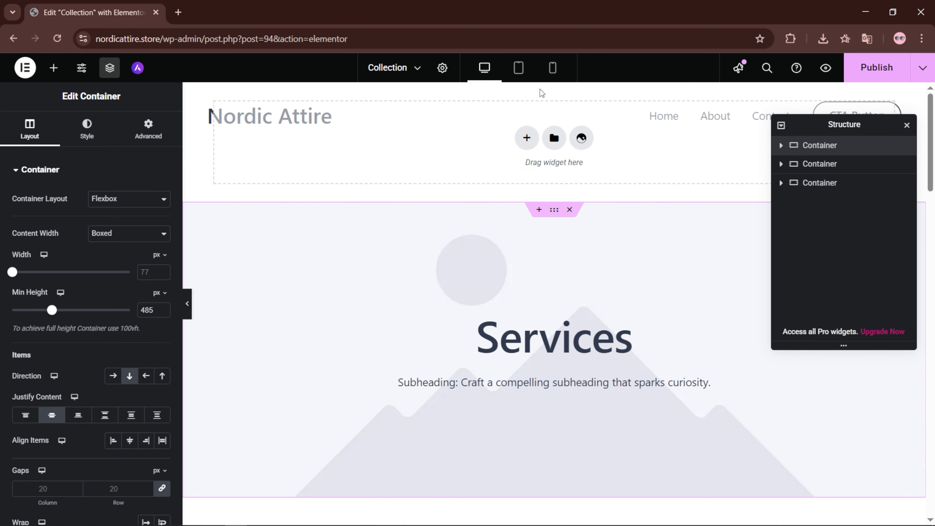
left_click(552, 138)
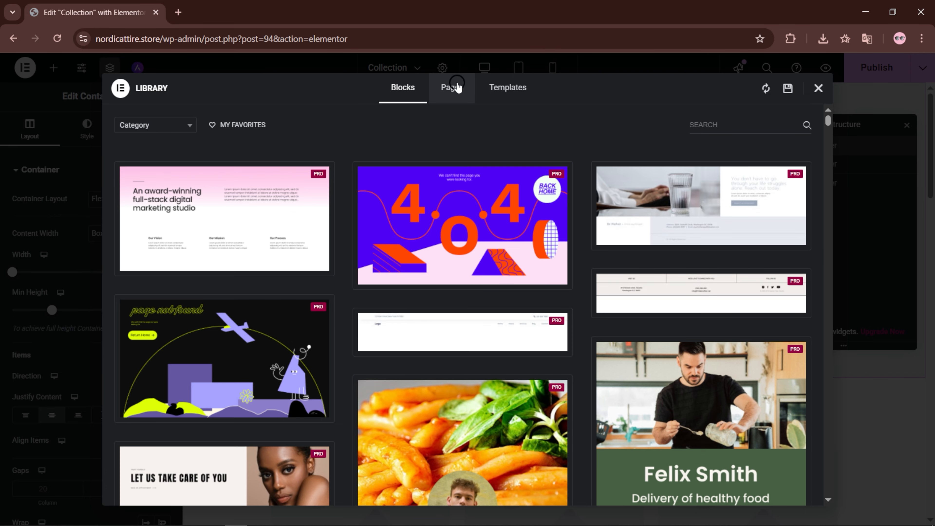
left_click(457, 88)
scroll(516, 207, "down", 6)
scroll(518, 200, "up", 6)
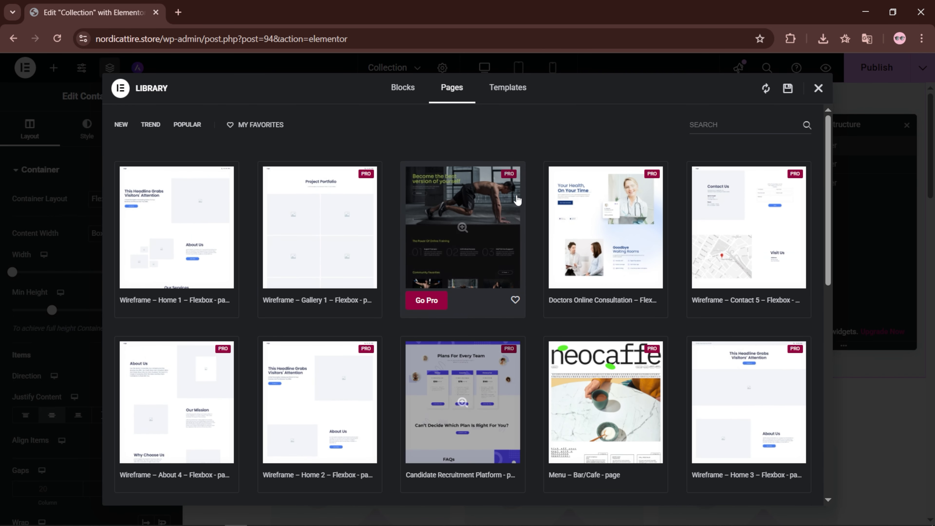
left_click(503, 89)
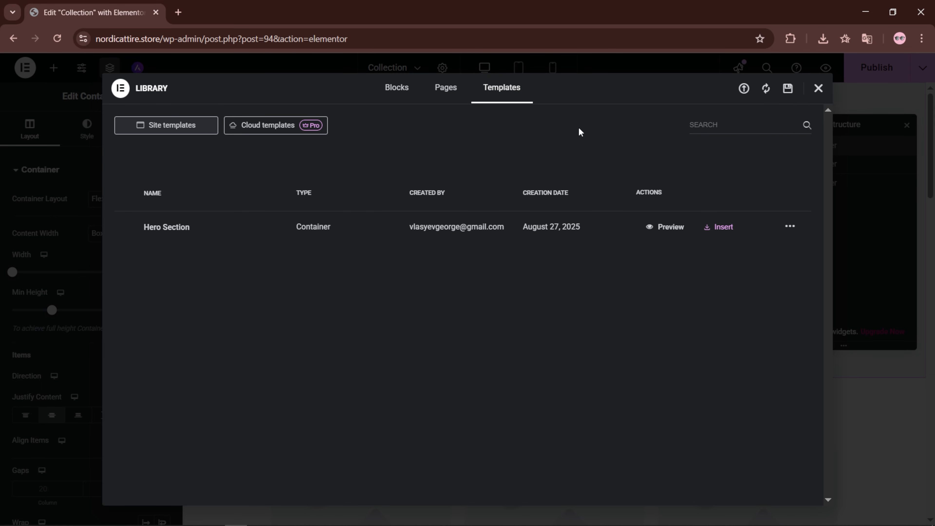
left_click(717, 232)
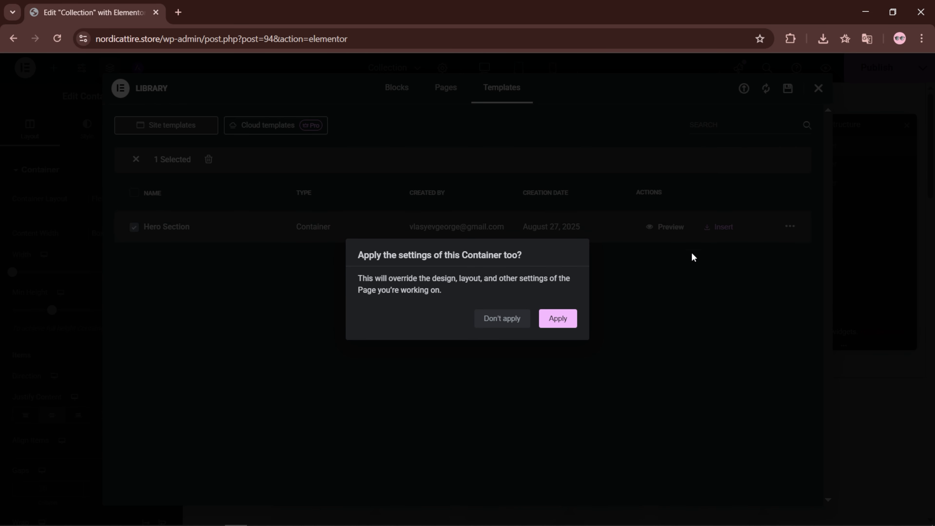
left_click(559, 318)
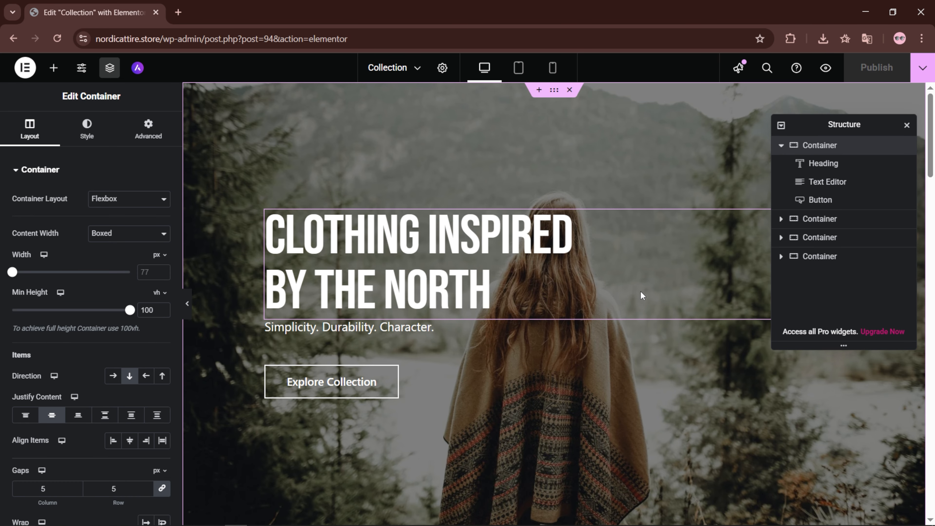
- Delete the container holding the Services heading and subheading below the inserted hero section
scroll(640, 292, "down", 10)
scroll(640, 292, "up", 4)
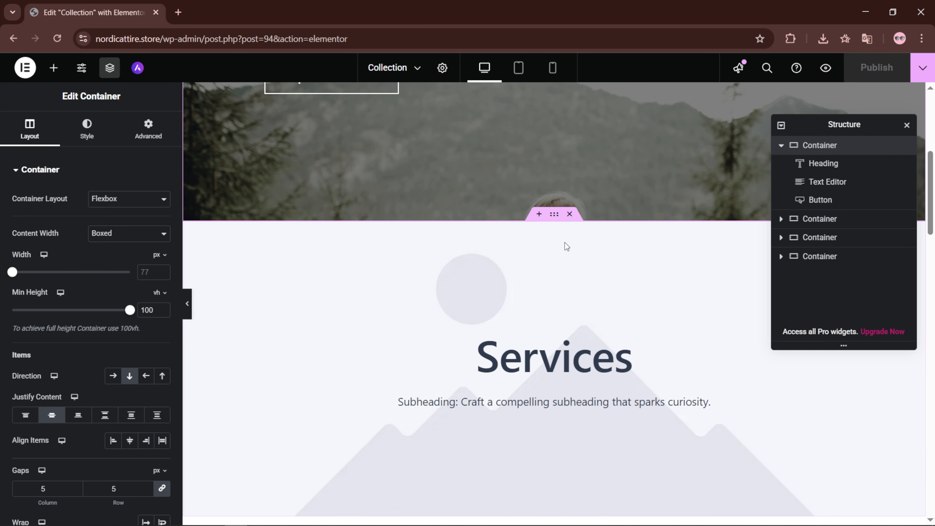
left_click(554, 216)
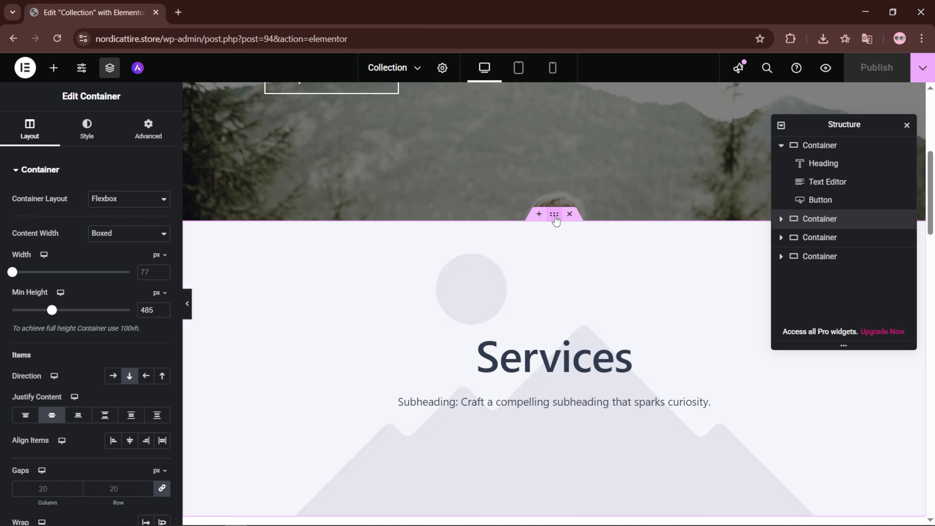
right_click(826, 224)
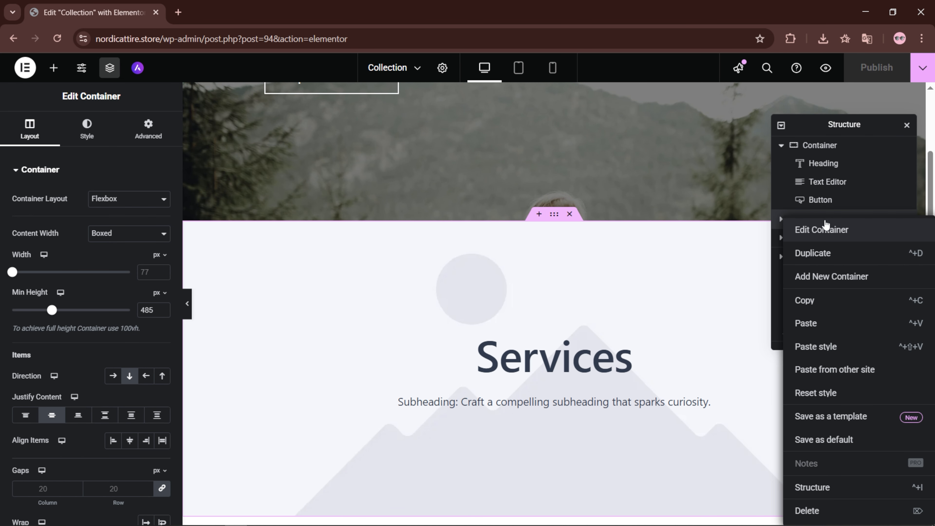
left_click(820, 512)
- Remove the tagline text and the Explore Collection button from the hero section
scroll(595, 284, "up", 6)
left_click(401, 295)
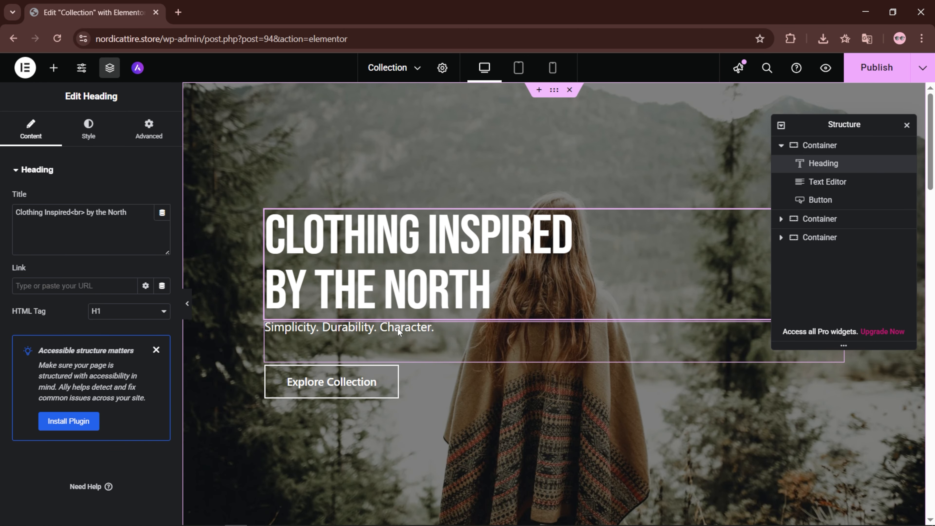
left_click(399, 331)
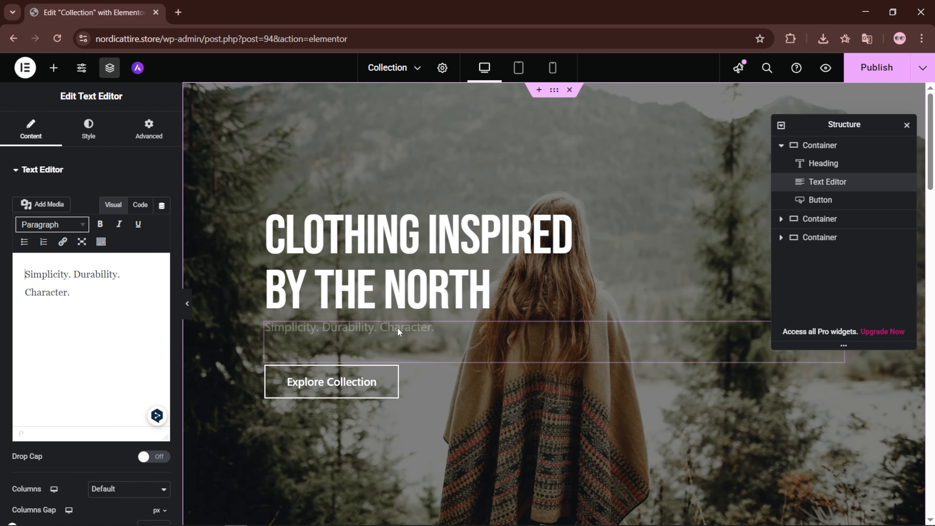
right_click(815, 182)
left_click(807, 451)
right_click(814, 183)
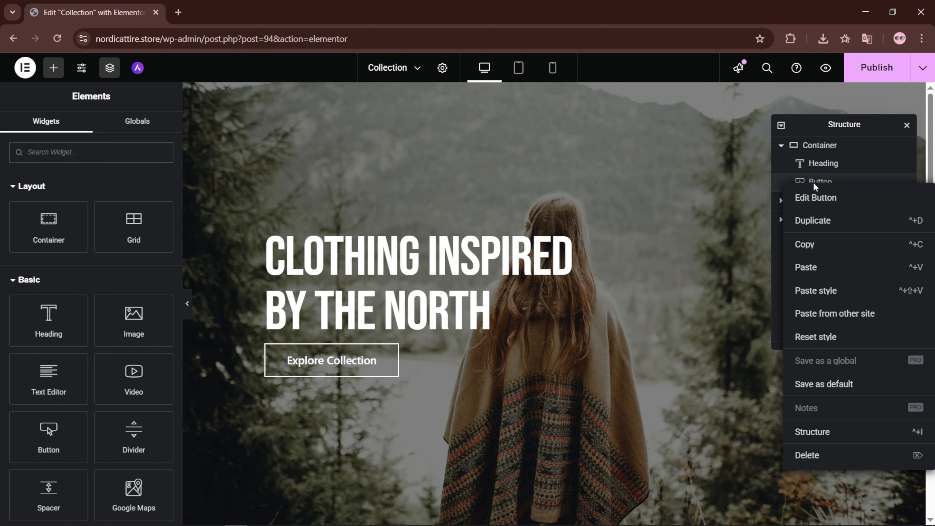
left_click(807, 455)
- Center the hero heading and change its title to "Collection"
left_click(474, 272)
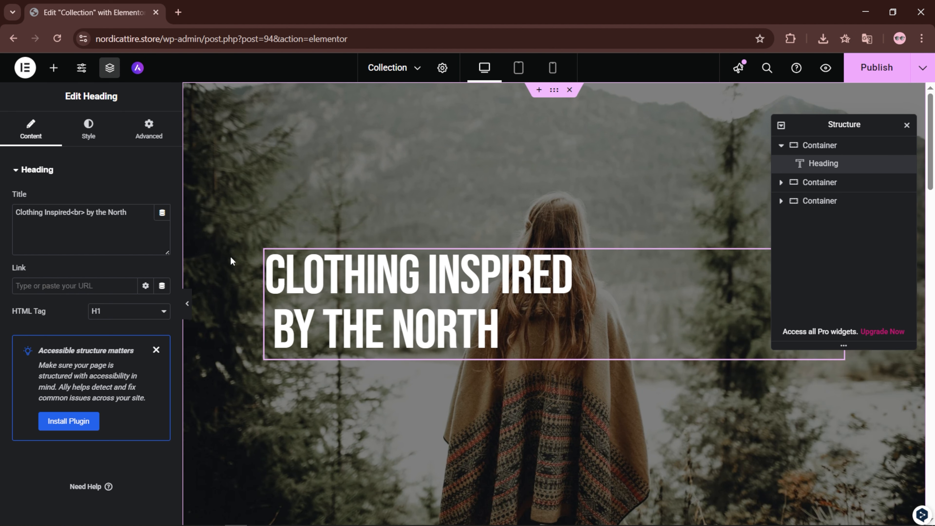
left_click(88, 129)
left_click(129, 199)
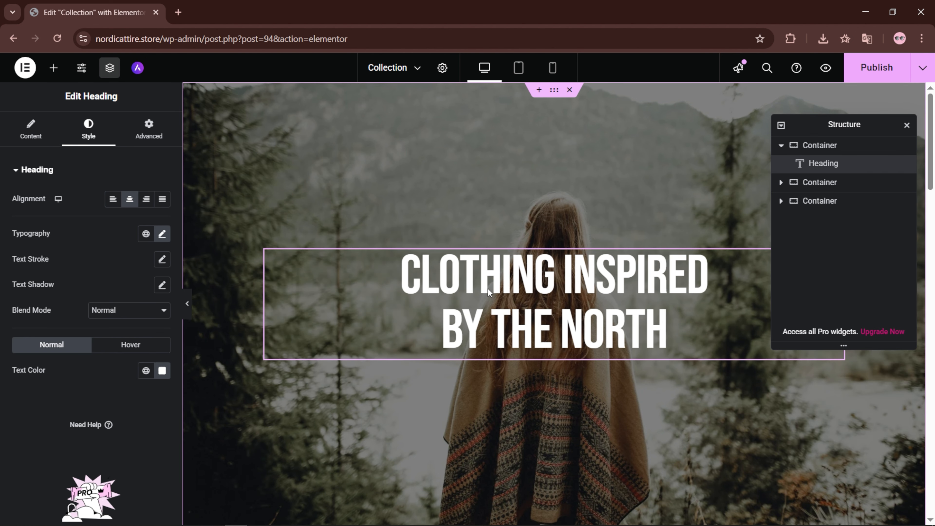
left_click(41, 130)
left_click_drag(37, 213, 9, 219)
type("Collection")
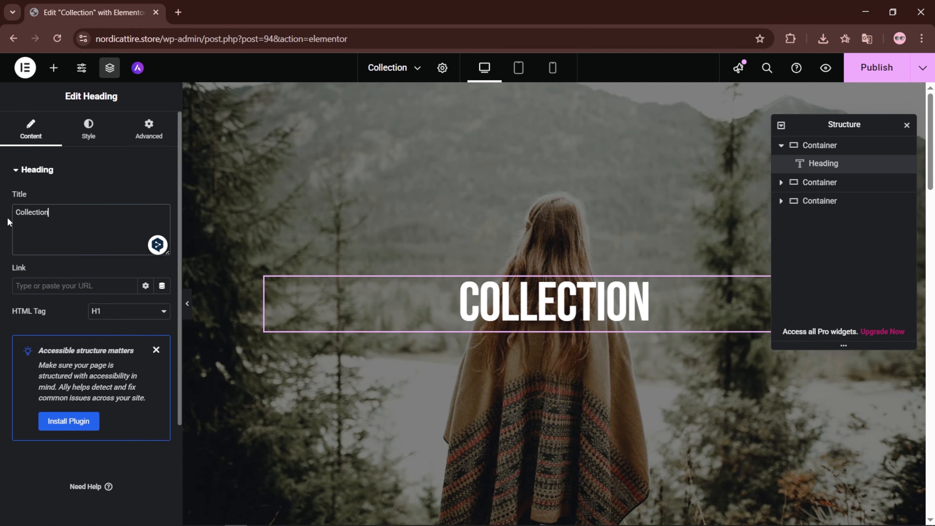
- Set the hero container's minimum height to 80 vh and replace its background image with a YouTube video link
left_click(817, 147)
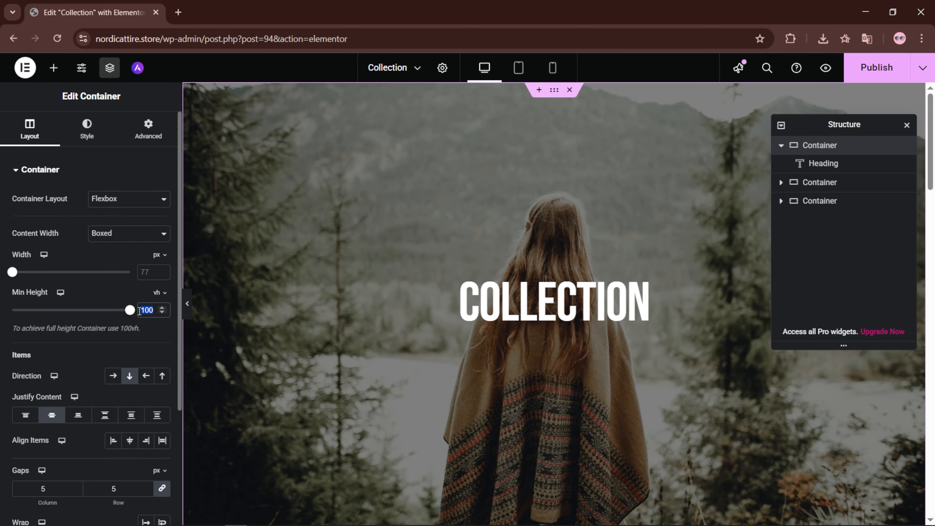
type("80")
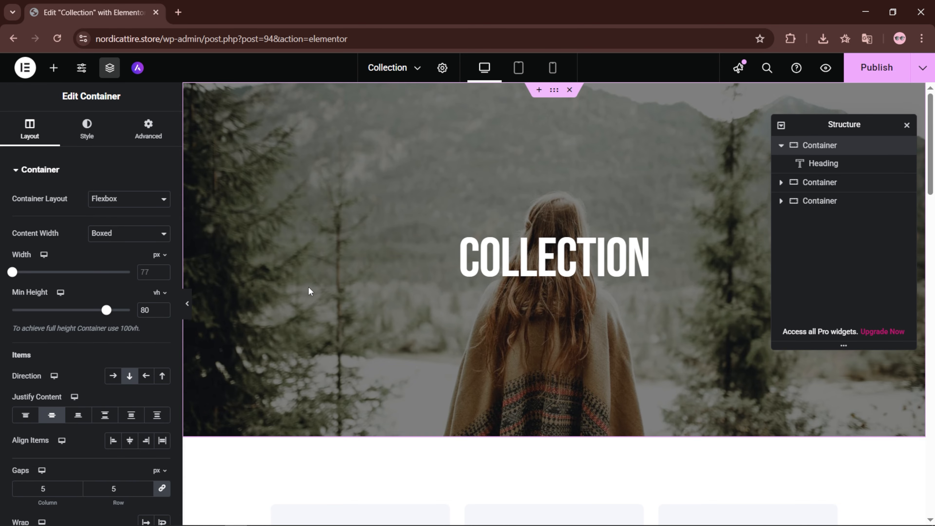
left_click(91, 141)
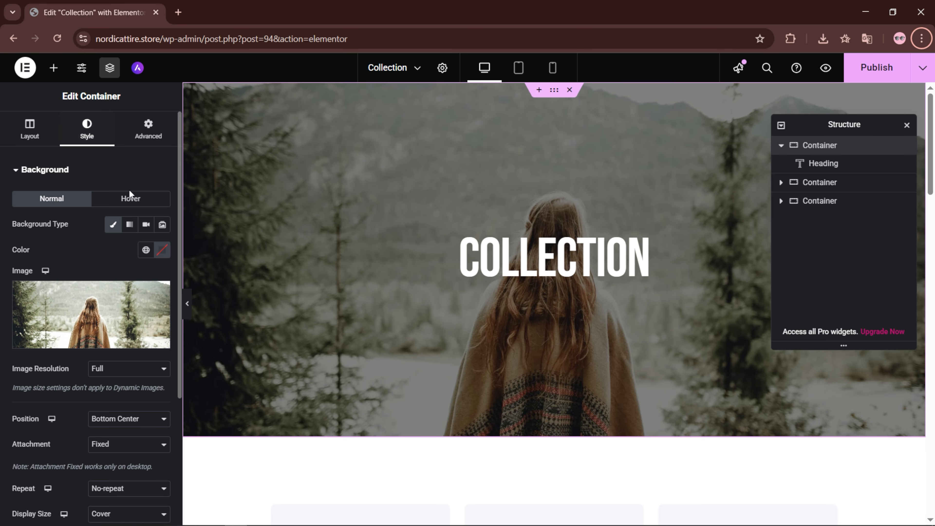
left_click(145, 225)
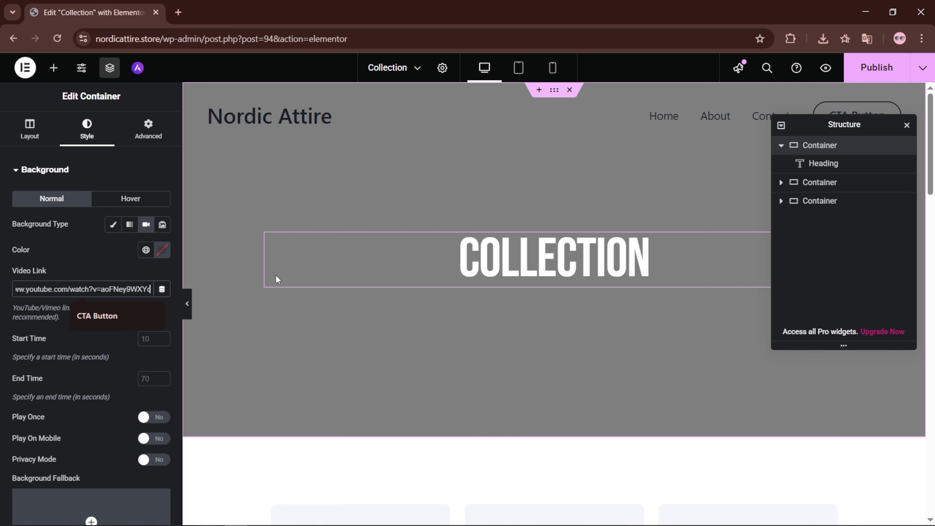
left_click(275, 275)
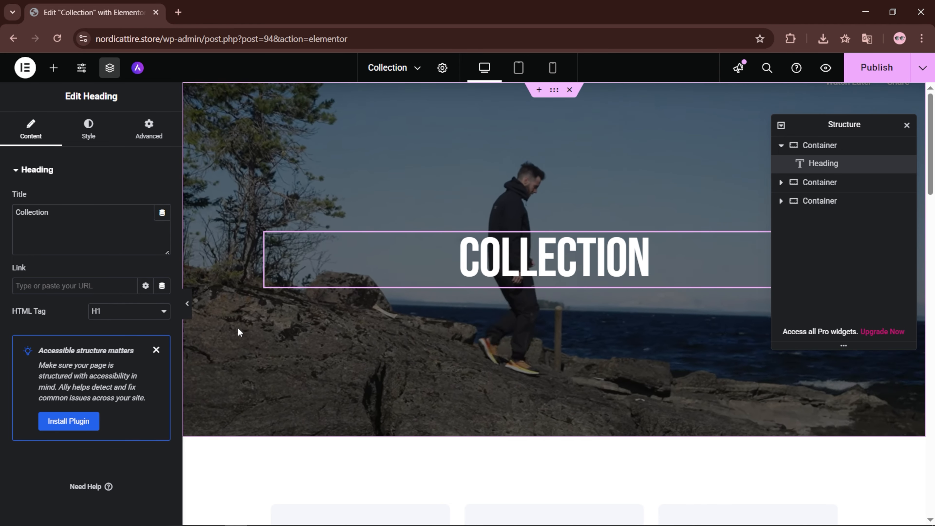
- Publish the Collection page and open the site Customizer from its preview, leaving the editor closed
key("ctrl+i")
left_click(880, 69)
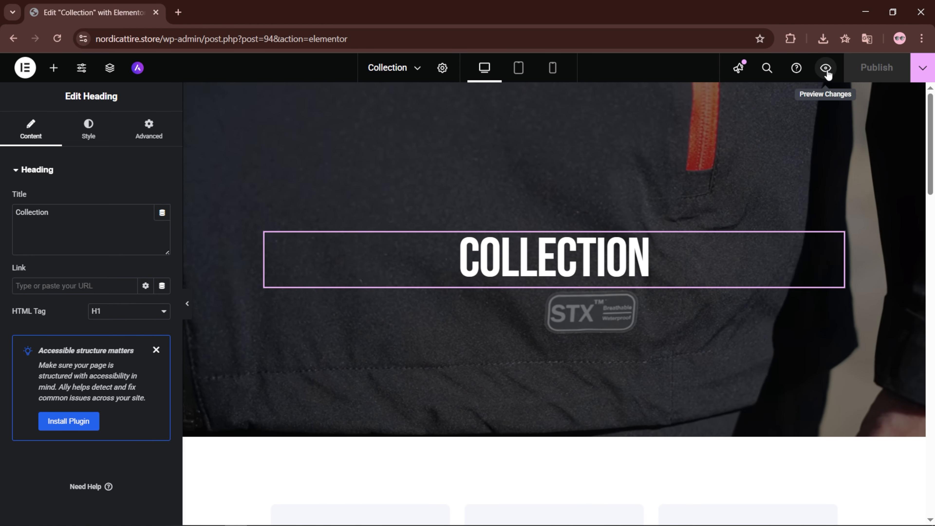
left_click(826, 68)
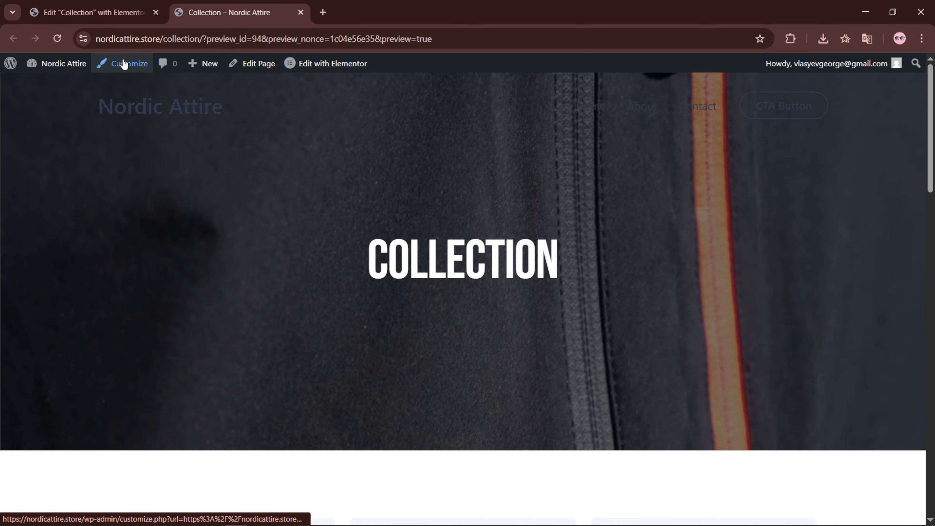
left_click(124, 63)
left_click(156, 12)
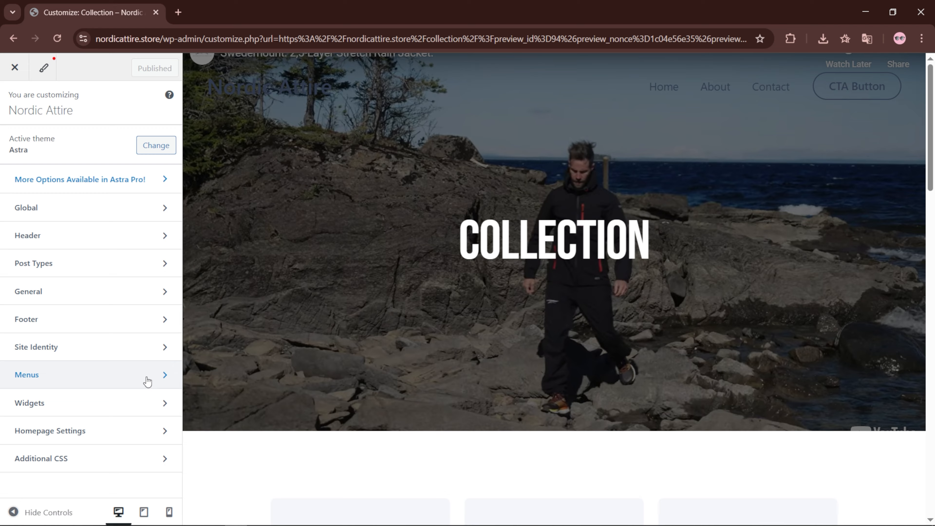
- Add the Collection page to the Primary menu and place it between About and Contact
left_click(147, 378)
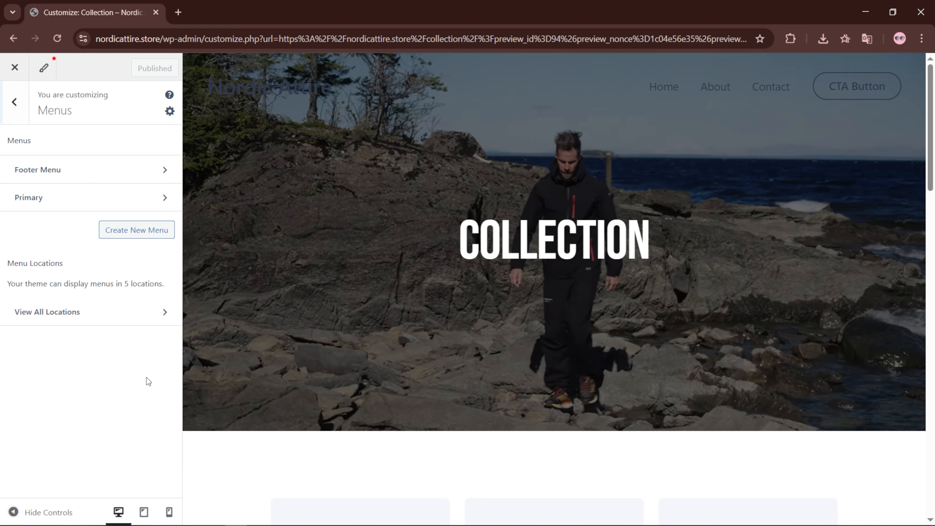
left_click(138, 200)
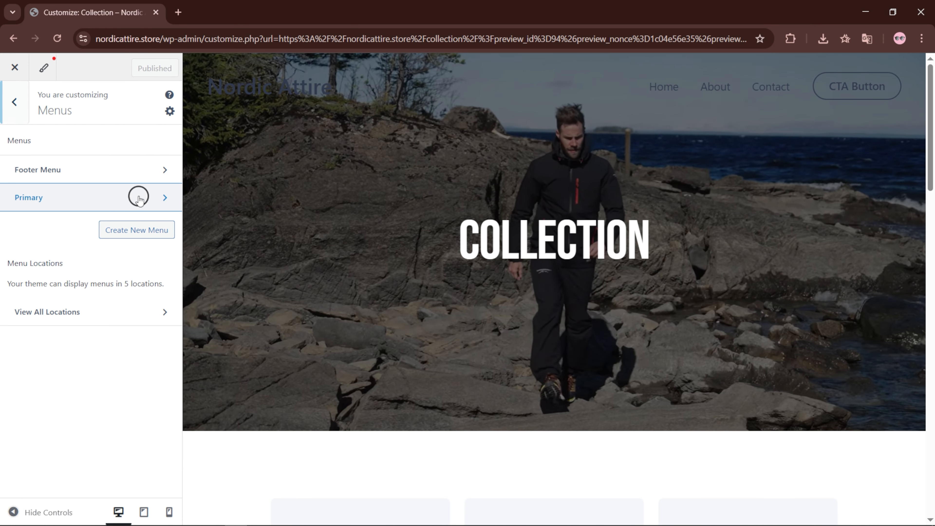
left_click(123, 292)
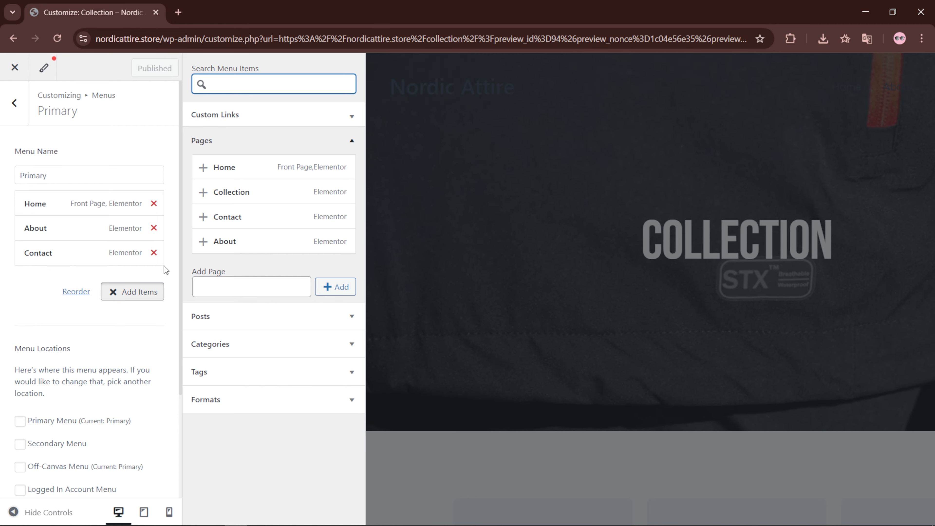
left_click(224, 198)
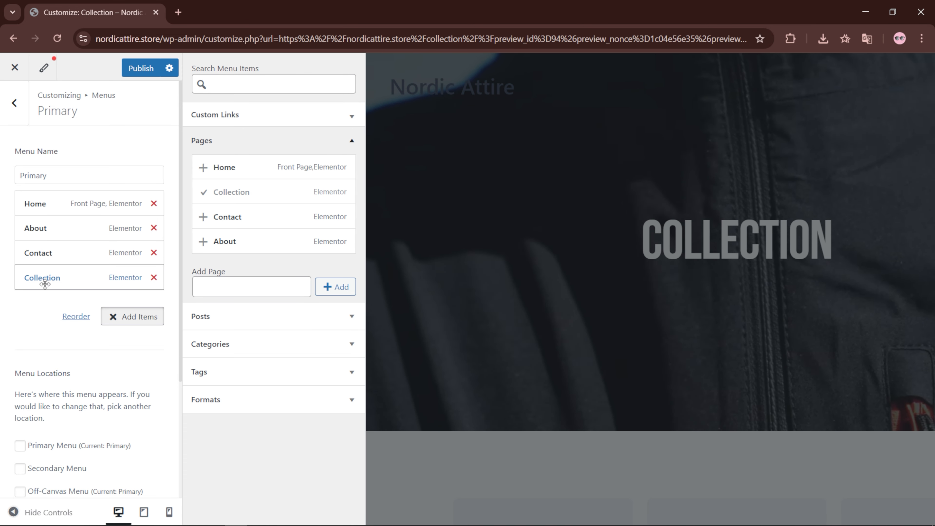
left_click_drag(44, 283, 48, 250)
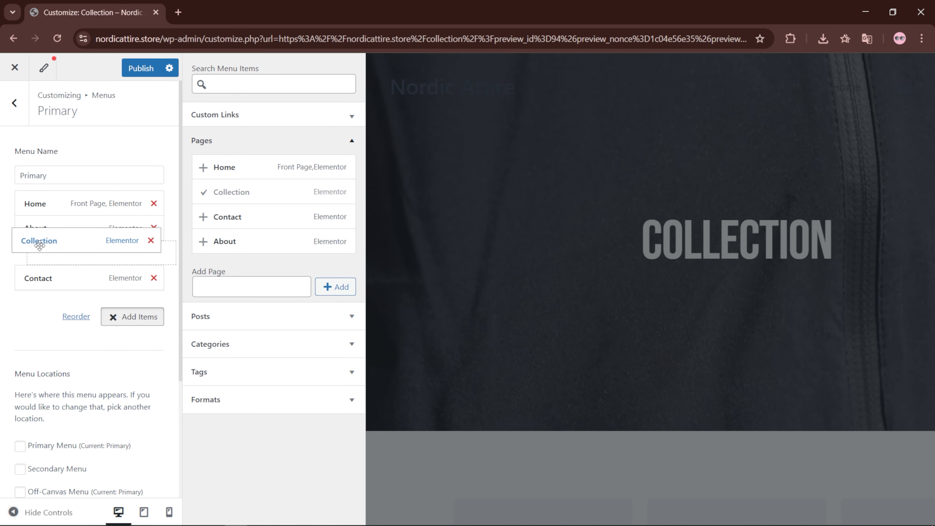
mouse_move(43, 252)
left_mouse_down()
mouse_move(52, 255)
mouse_move(8, 235)
mouse_move(27, 253)
left_mouse_up()
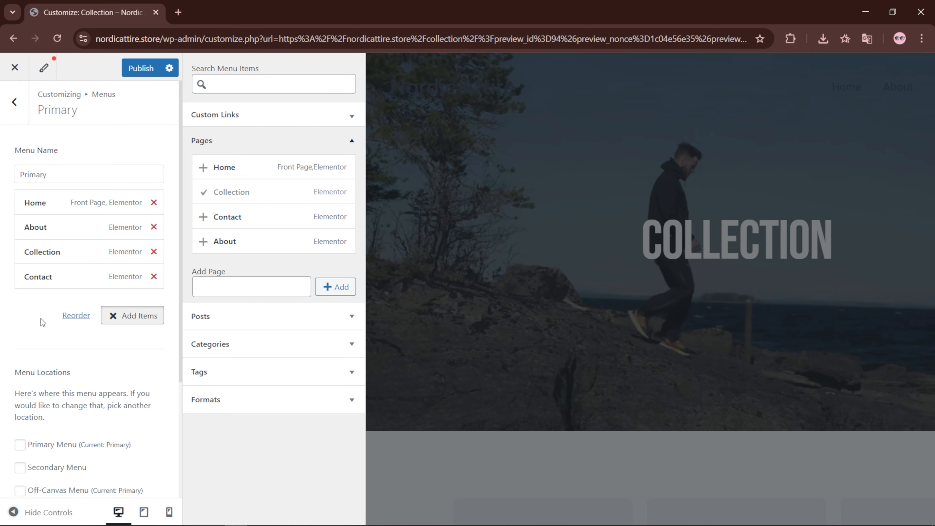
- Enable automatic adding of new top-level pages to the Primary menu
scroll(42, 322, "down", 4)
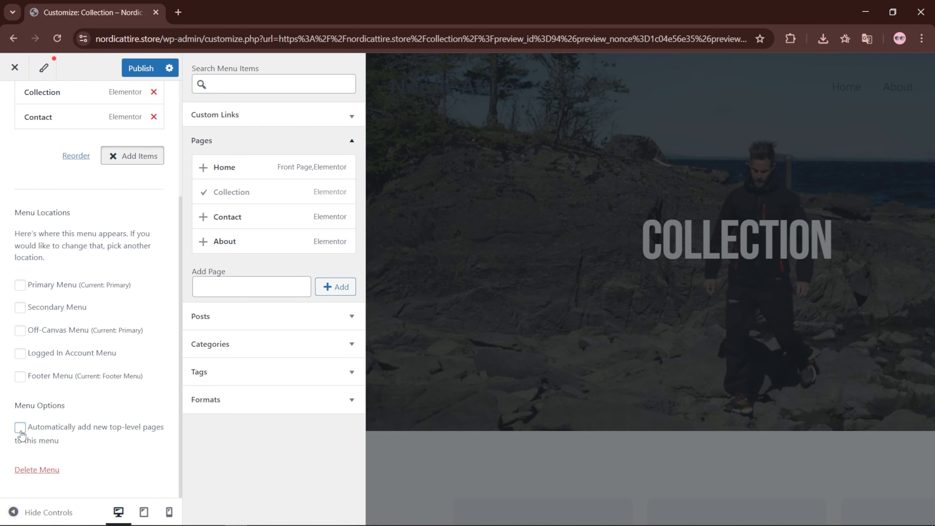
left_click(21, 433)
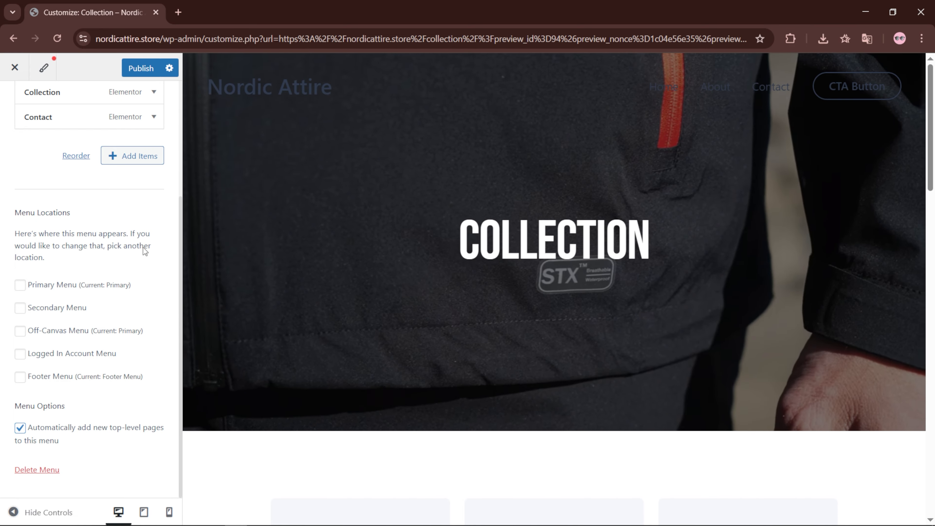
scroll(45, 151, "up", 5)
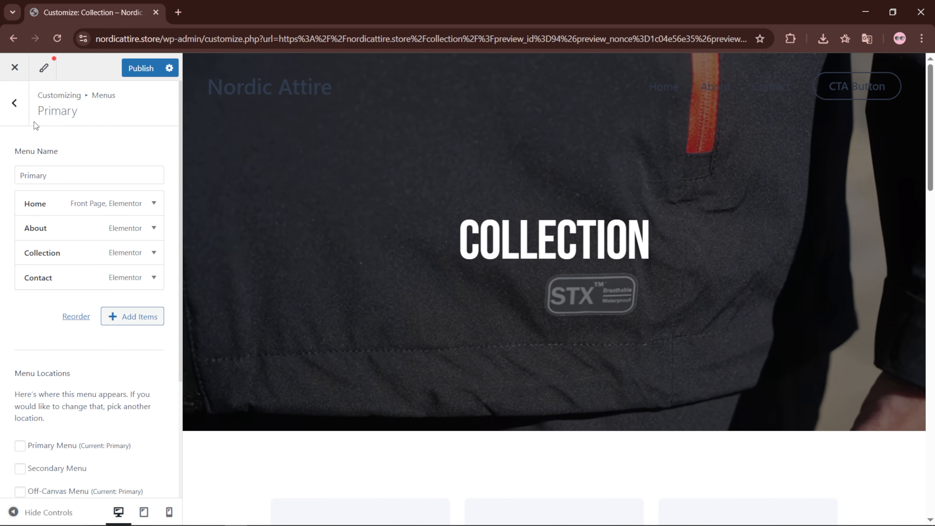
- Add the Collection page to the Footer Menu and place it between About and Contact
left_click(14, 103)
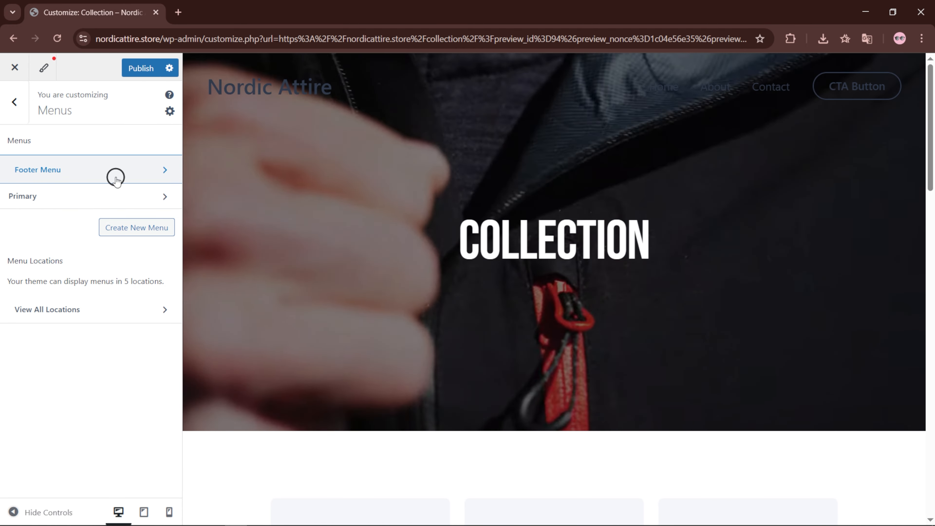
left_click(111, 173)
left_click(122, 291)
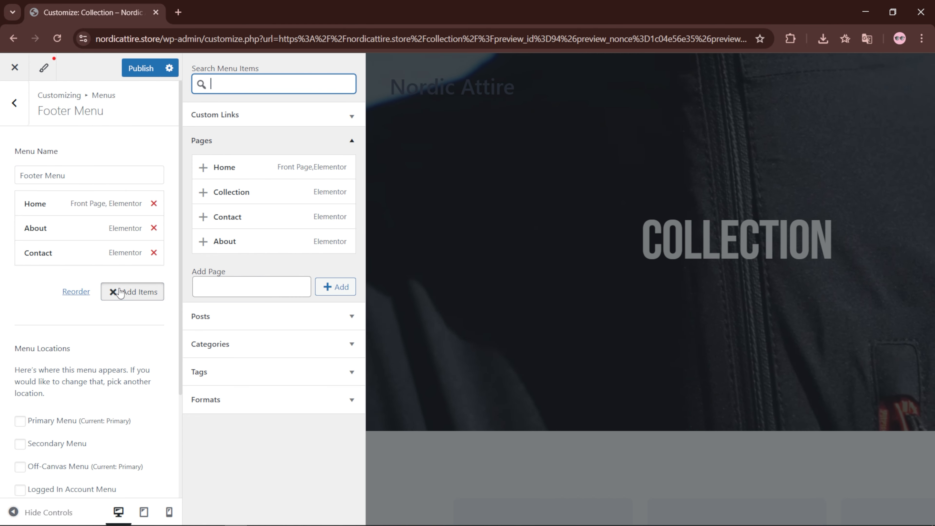
left_click(229, 195)
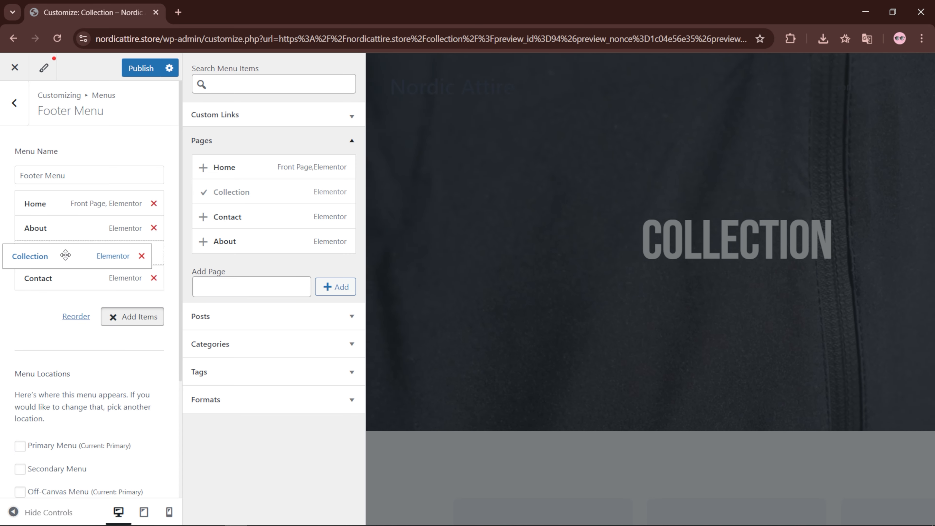
- Enable automatic adding of new top-level pages to the Footer Menu and publish the menu changes
scroll(71, 268, "down", 5)
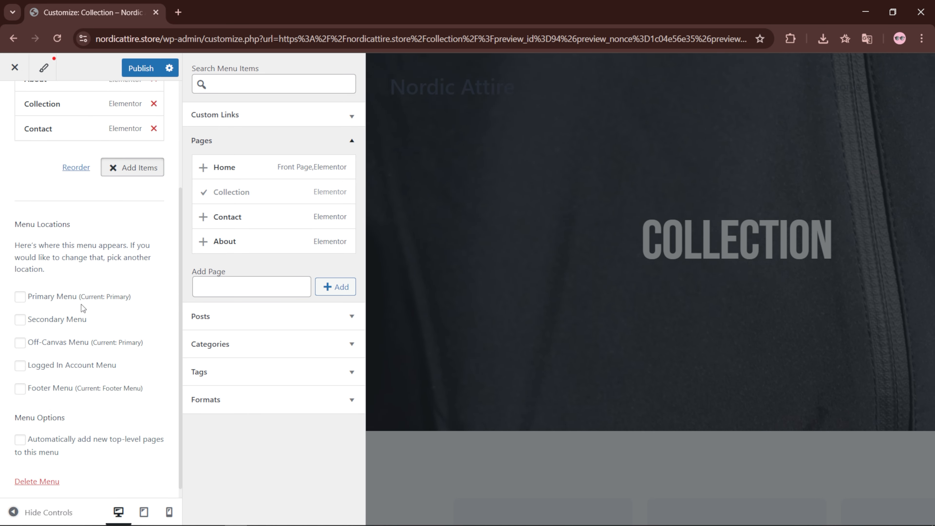
left_click(20, 427)
left_click(134, 74)
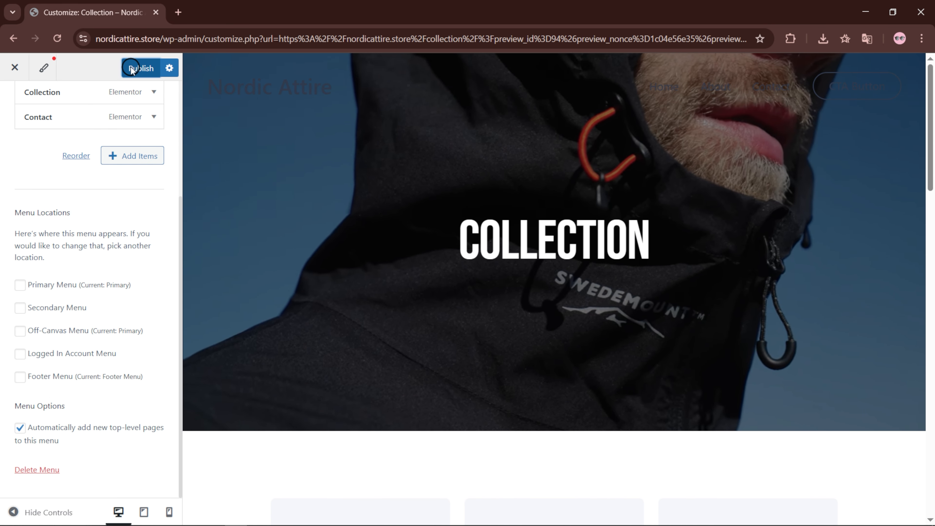
scroll(88, 212, "up", 1)
scroll(87, 211, "up", 4)
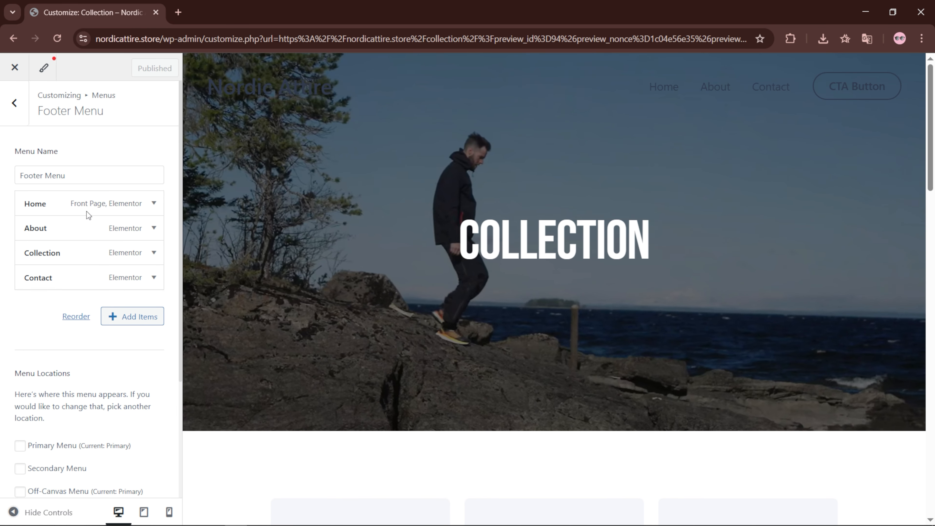
- Apply the header preset that places the menu beside the logo, with a text link and button at the opposite end
left_click(16, 102)
left_click(22, 113)
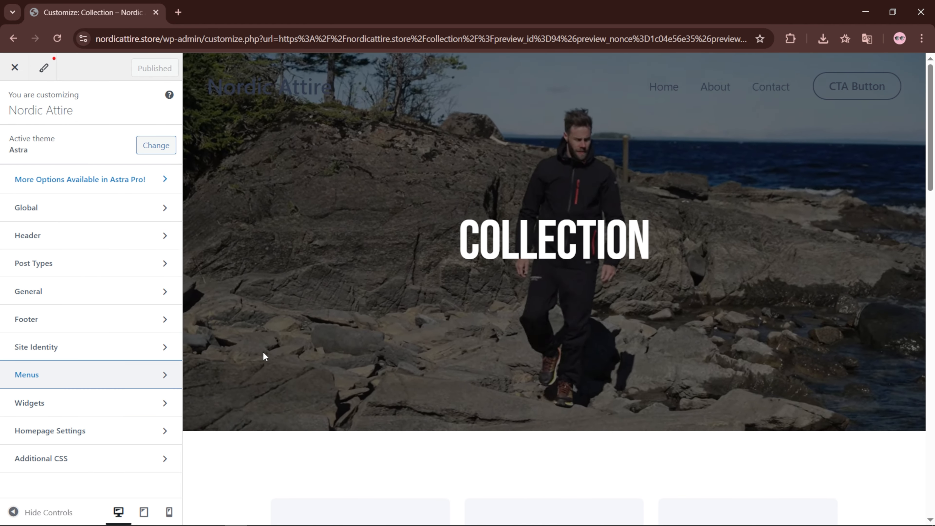
left_click(152, 240)
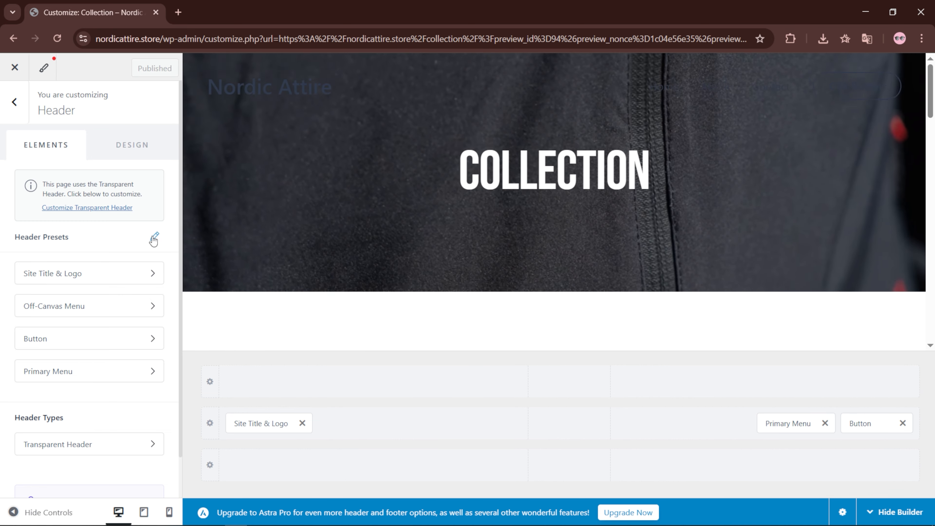
left_click(154, 237)
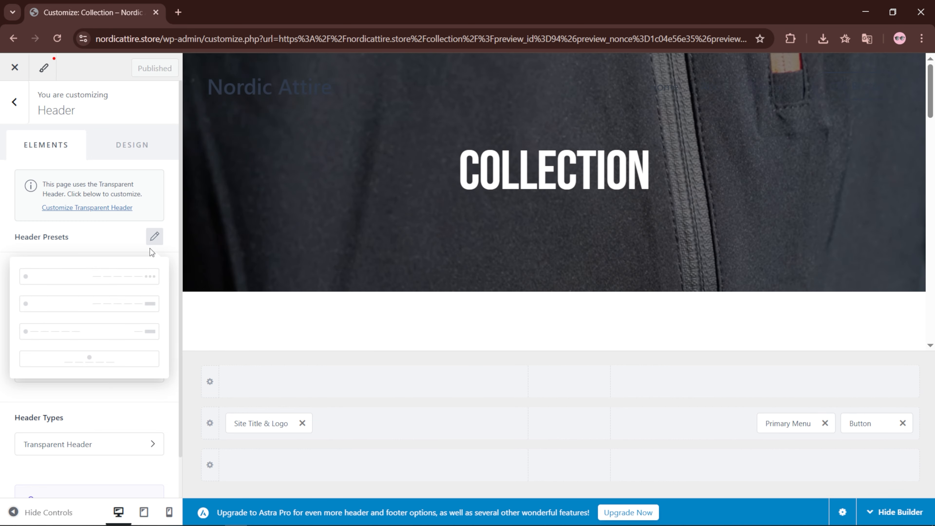
left_click(136, 334)
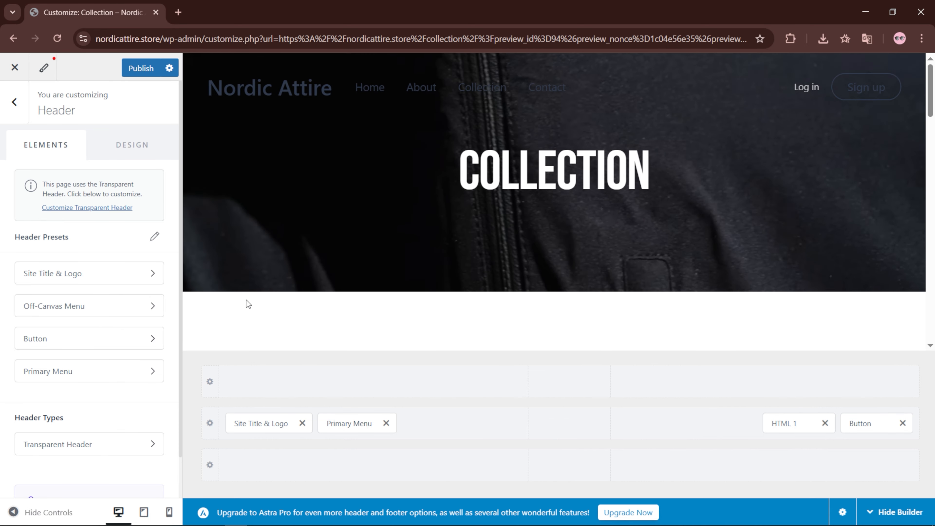
- Set logo.png from the media library as the site logo without cropping it
left_click(141, 275)
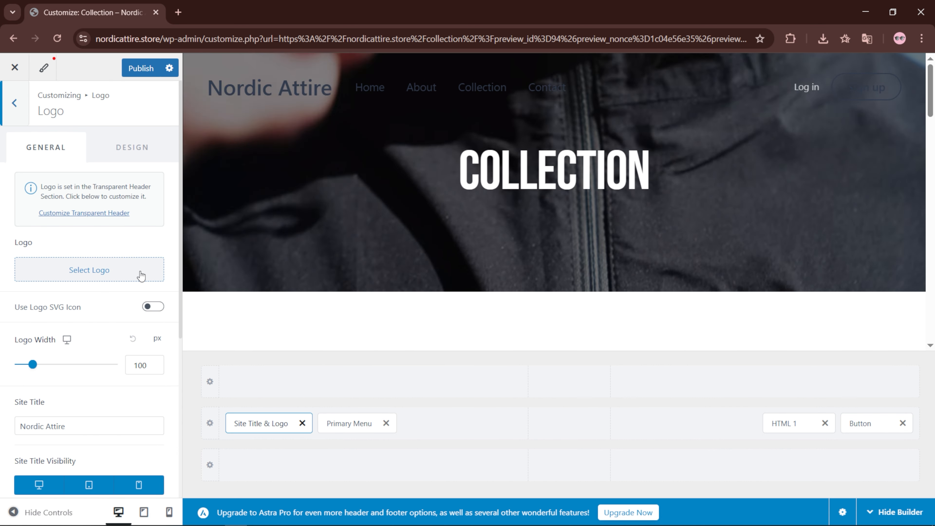
left_click(98, 276)
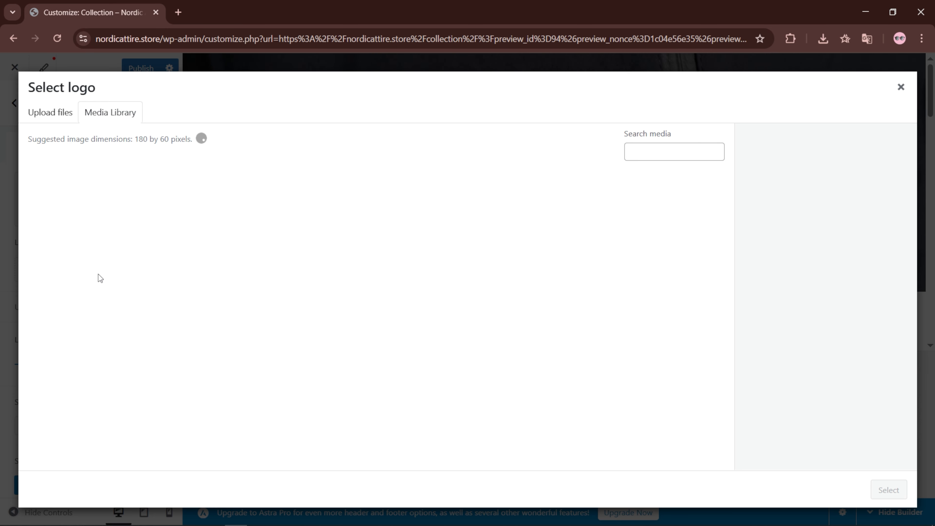
left_click(67, 224)
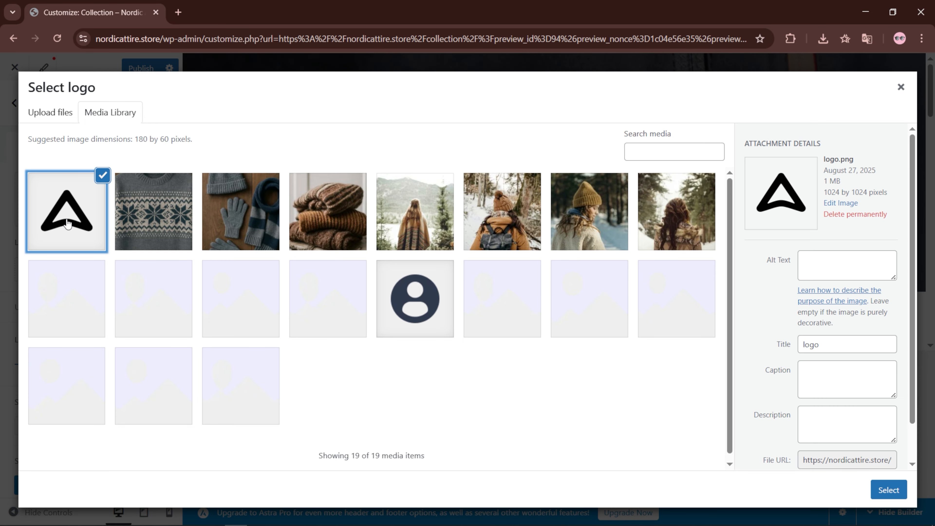
left_click(883, 490)
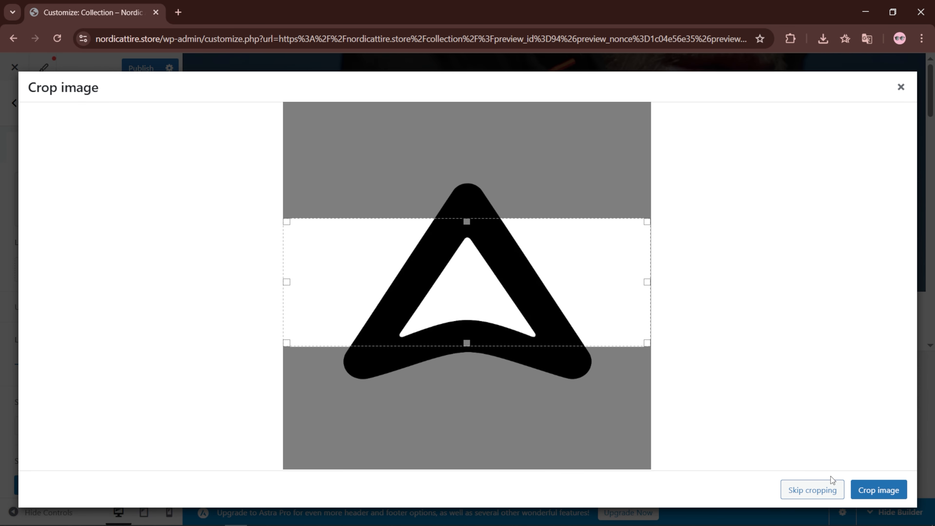
left_click(827, 488)
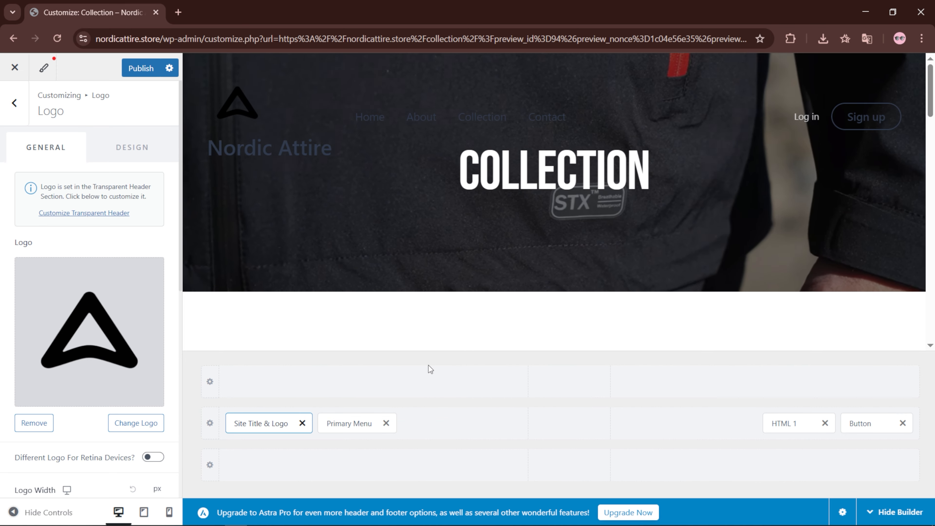
- Set the logo width to 50 px and hide the site title on desktop, tablet and mobile
scroll(106, 362, "down", 6)
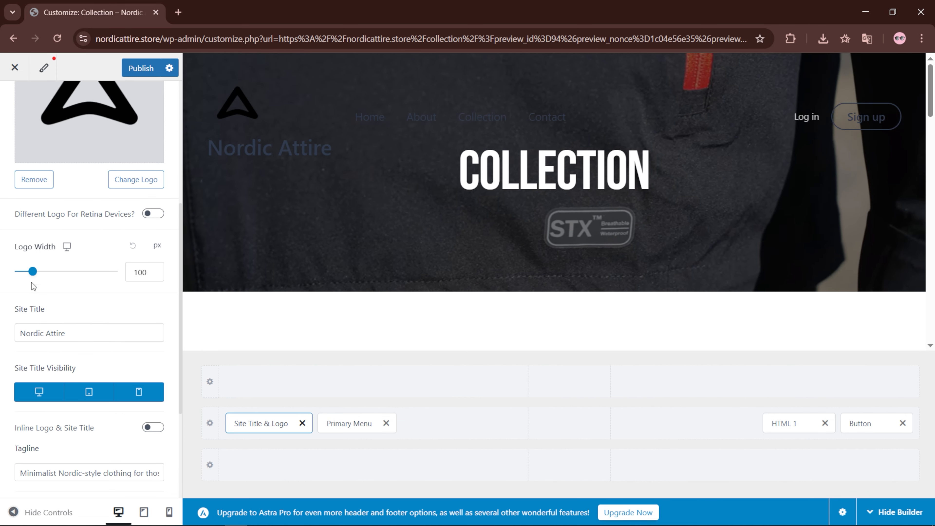
left_click_drag(19, 276, 24, 274)
left_click(44, 389)
left_click(89, 392)
left_click(139, 392)
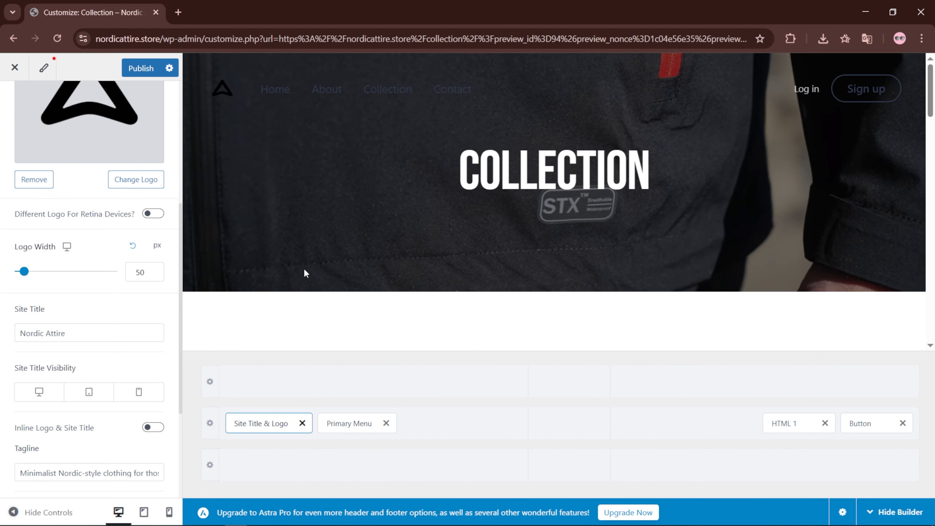
left_click(133, 322)
scroll(134, 323, "up", 5)
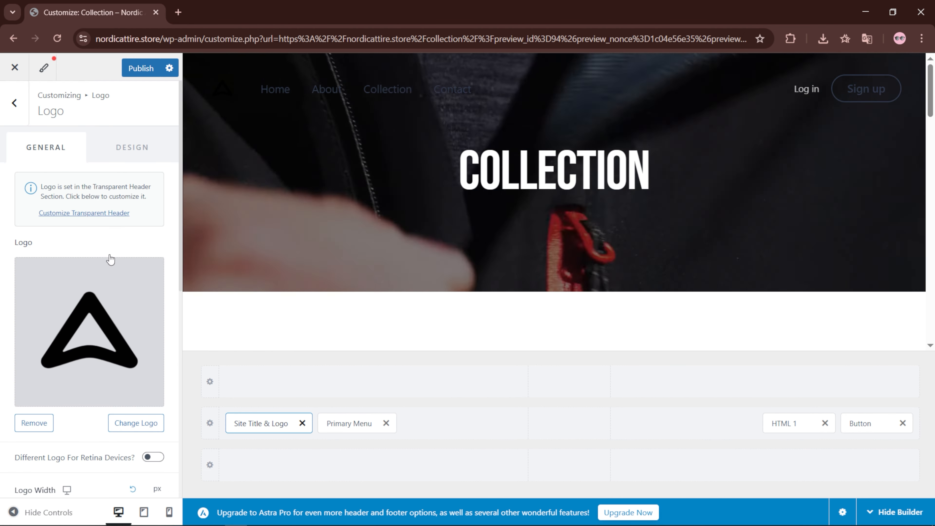
- Set the logo color to white and publish the header changes
left_click(134, 149)
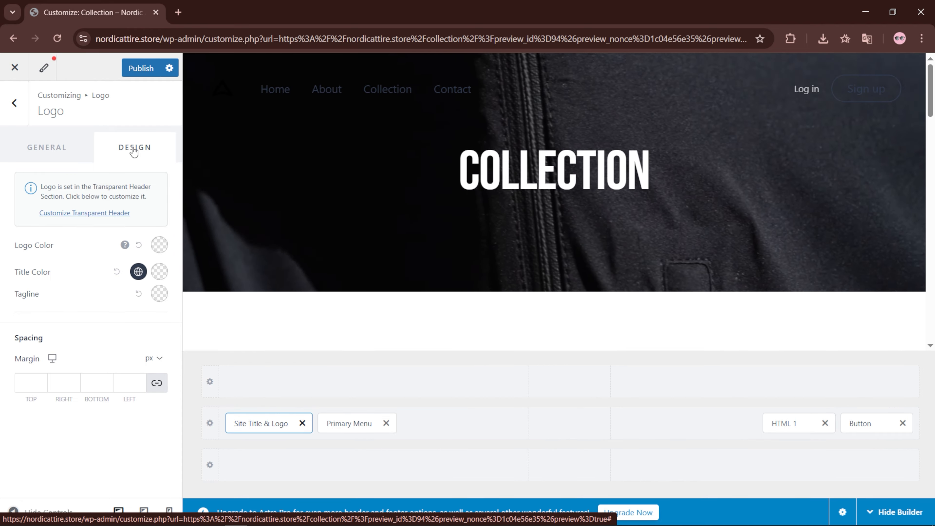
left_click(159, 244)
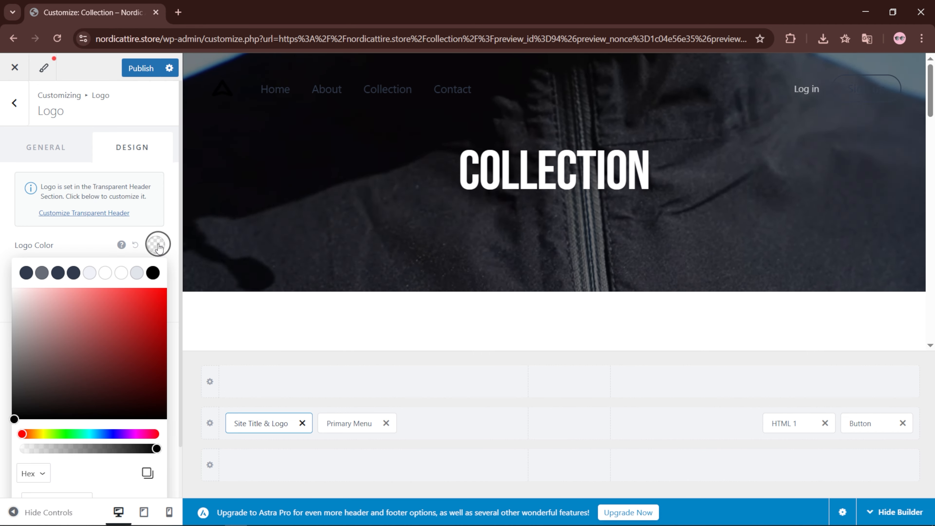
left_click_drag(62, 314, 3, 270)
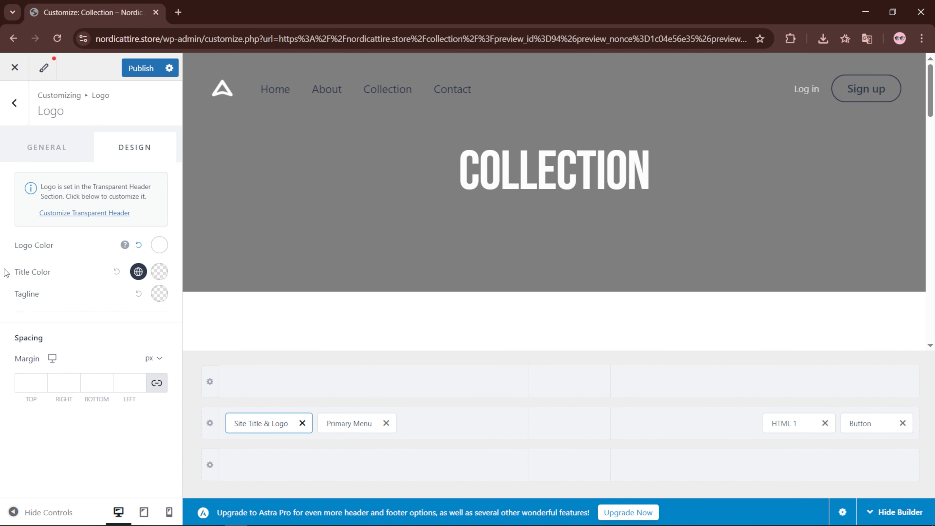
left_click(138, 68)
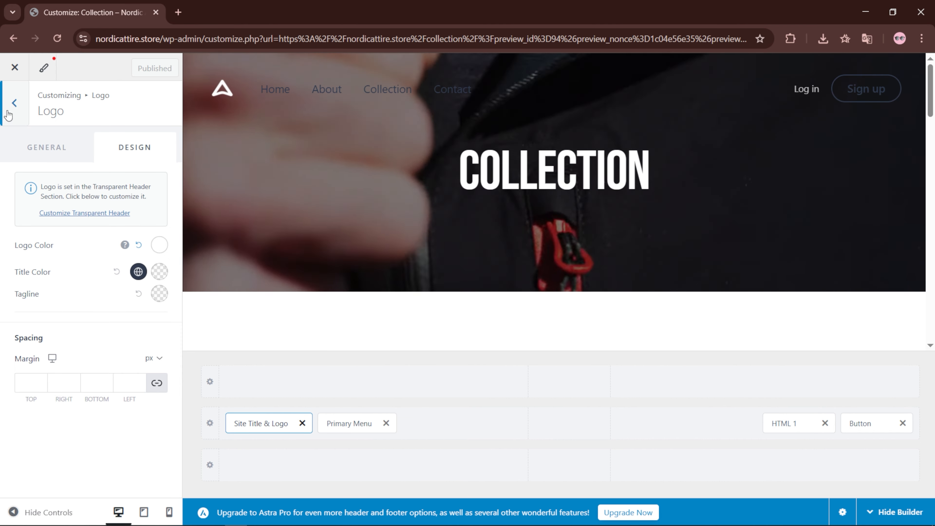
- Set the header Primary Menu's hover style to Zoom In
left_click(11, 106)
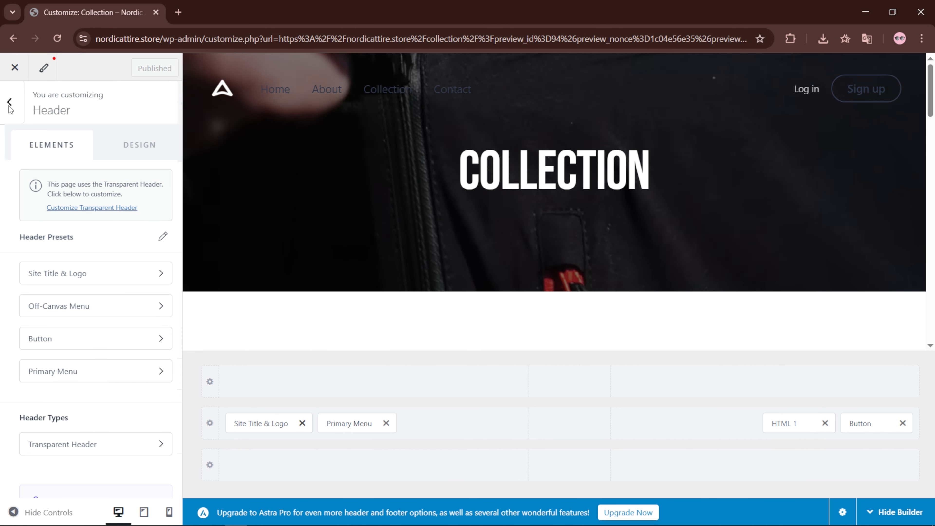
left_click(145, 373)
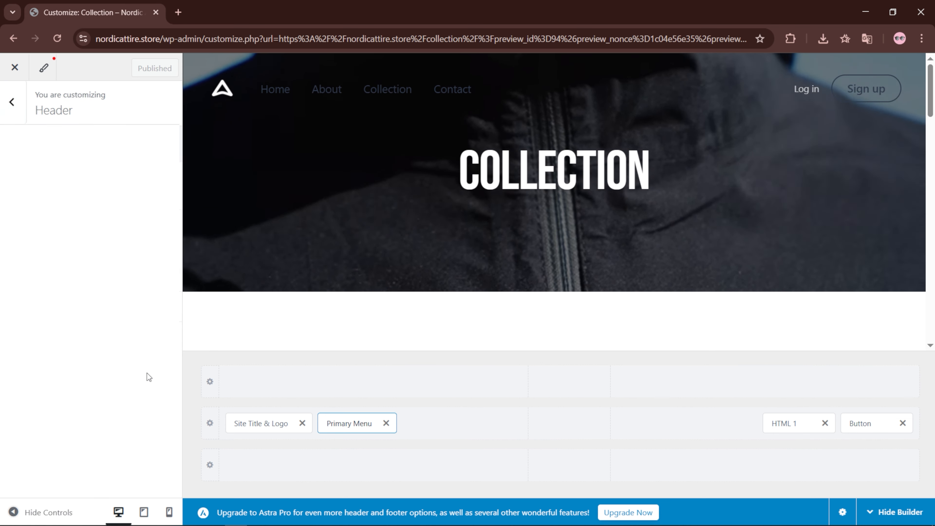
left_click(144, 154)
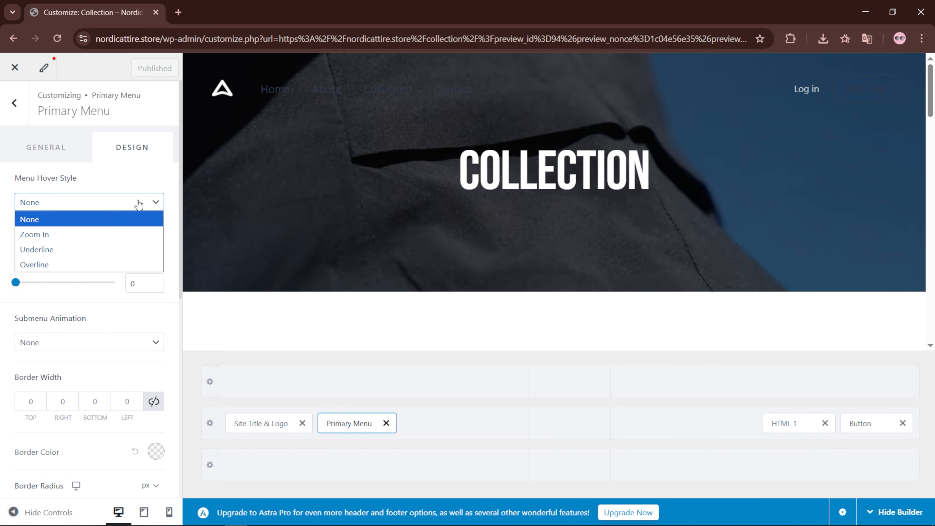
left_click(115, 232)
- Set the Primary Menu's normal text/link color to white (FFFFFF) and publish the change
scroll(150, 312, "down", 6)
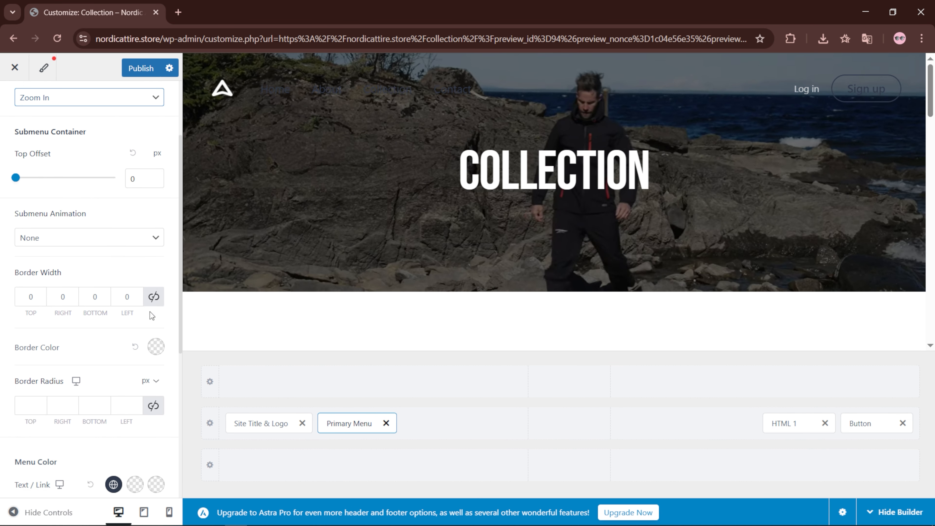
scroll(150, 312, "down", 3)
left_click(115, 225)
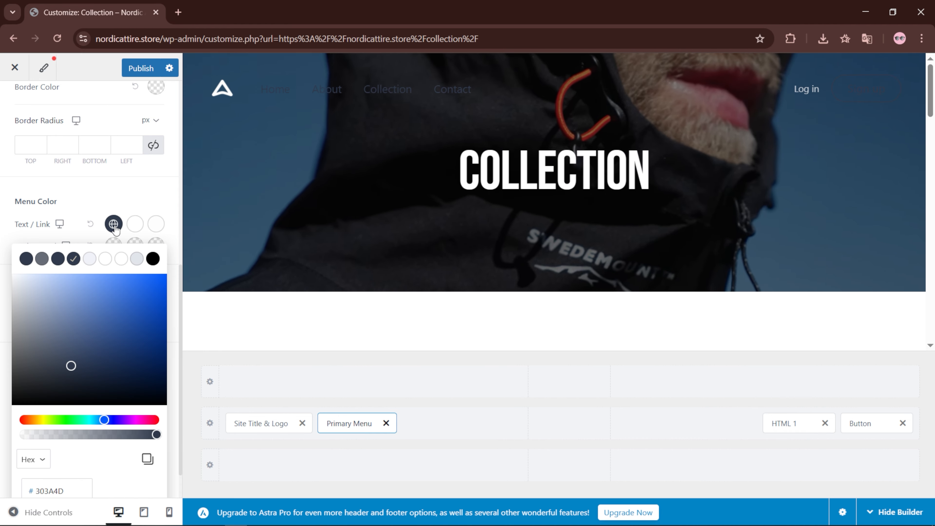
left_click_drag(94, 293, 2, 245)
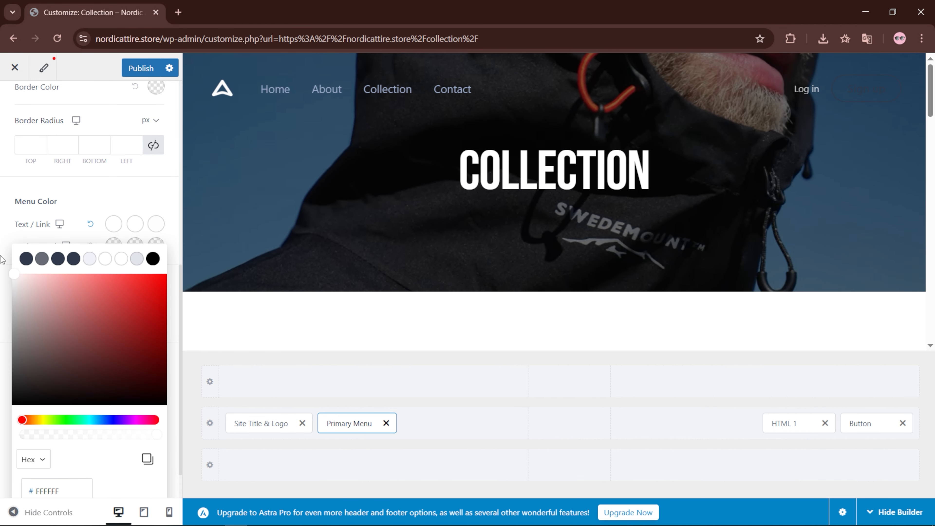
left_click(3, 234)
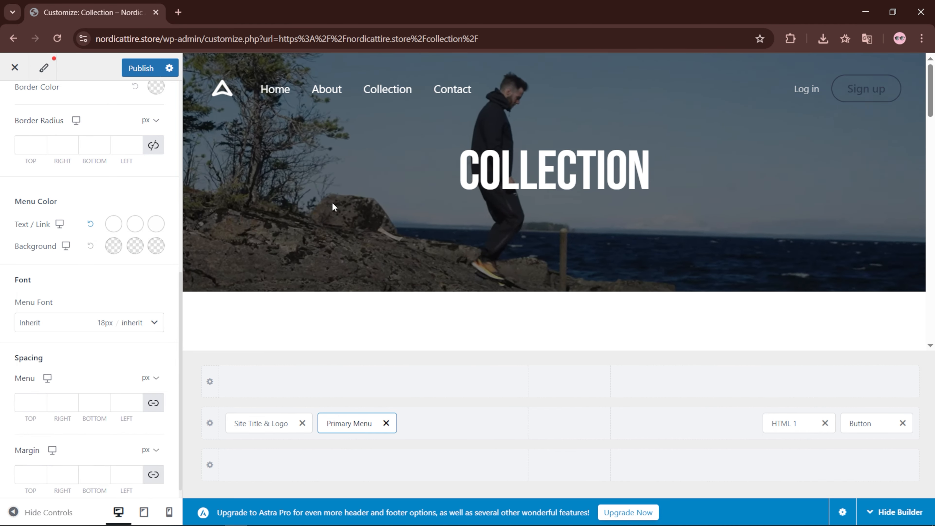
left_click(134, 69)
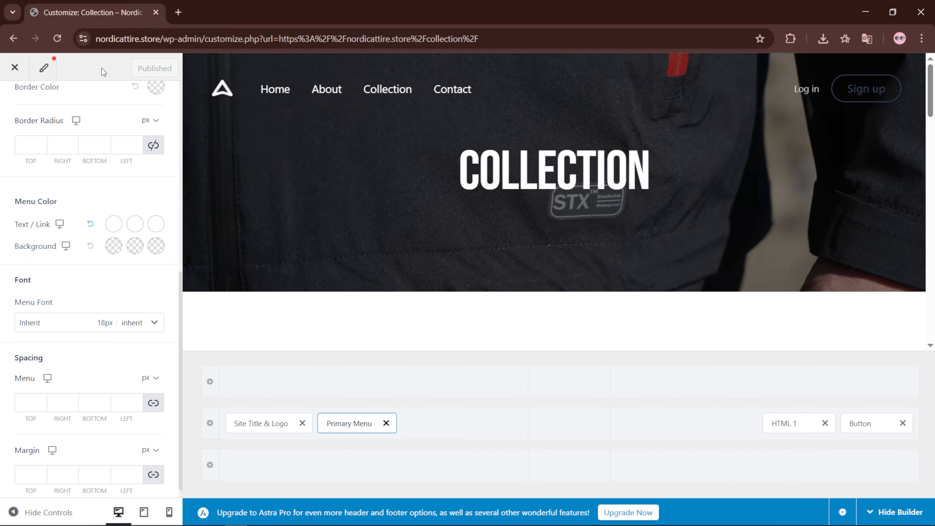
- Leave the Collection page's customizer, go to the Home page and open its header for customizing
left_click(14, 67)
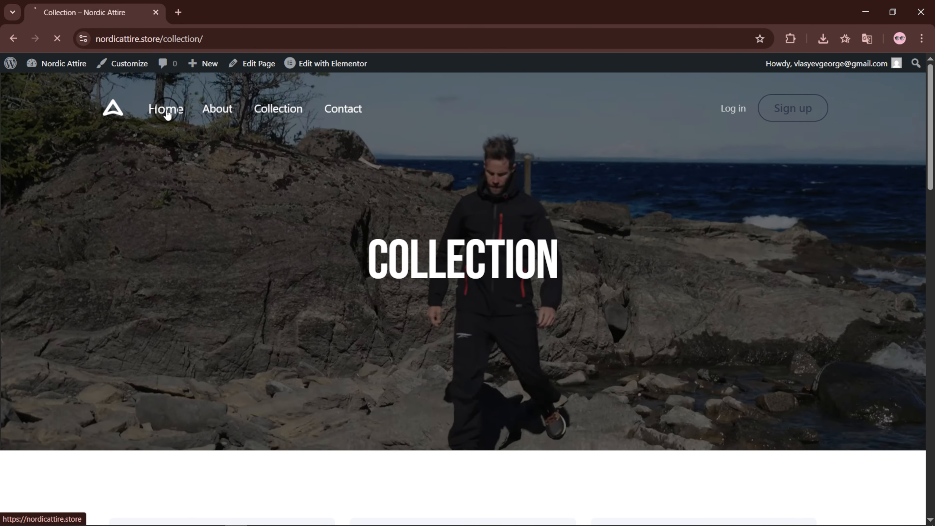
left_click(167, 112)
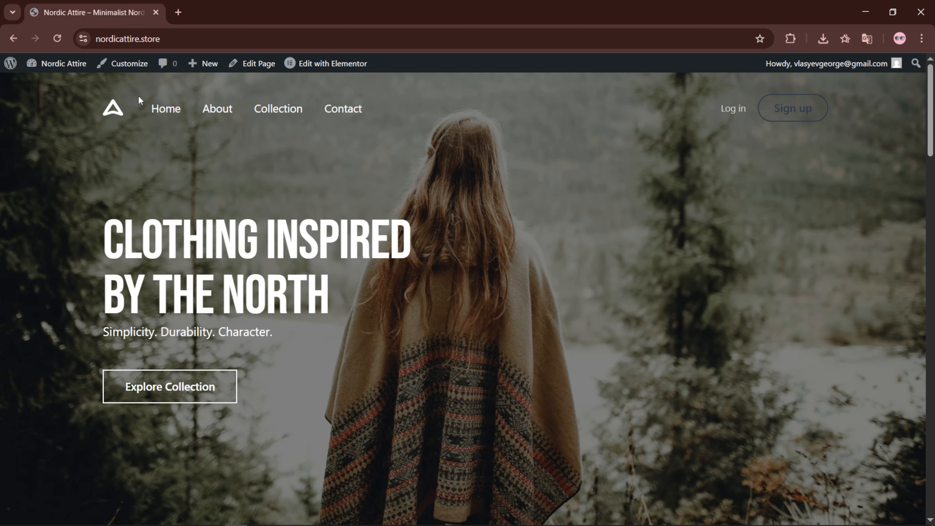
left_click(129, 64)
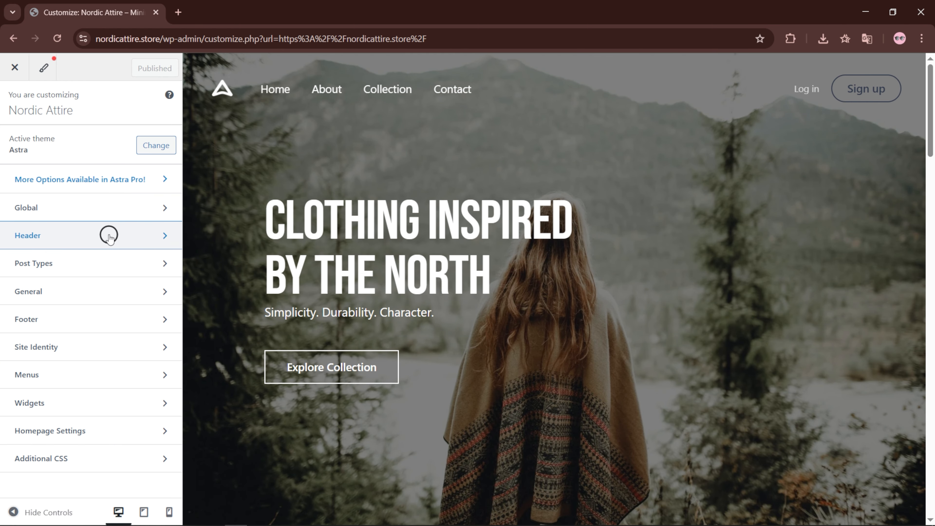
left_click(109, 236)
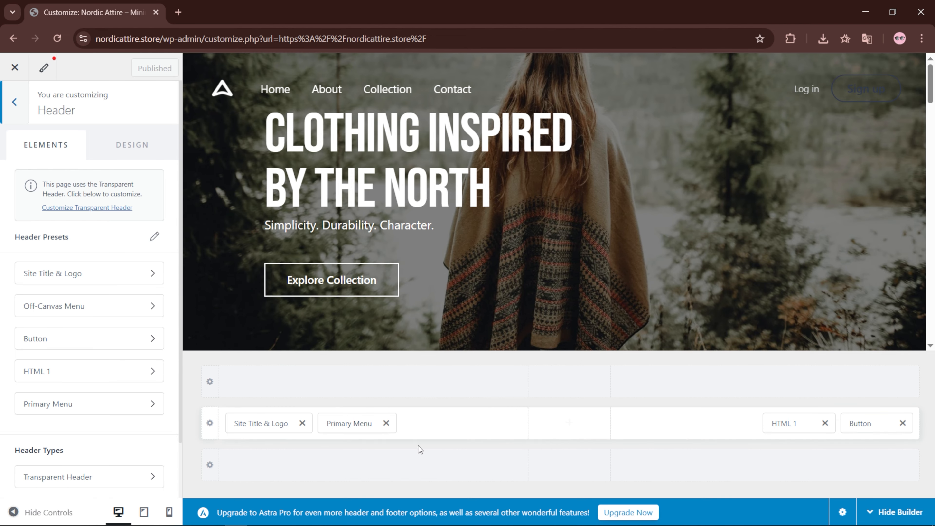
- Examine the settings of the header's Site Title & Logo, Primary Menu, HTML 1 and Button elements
left_click(237, 423)
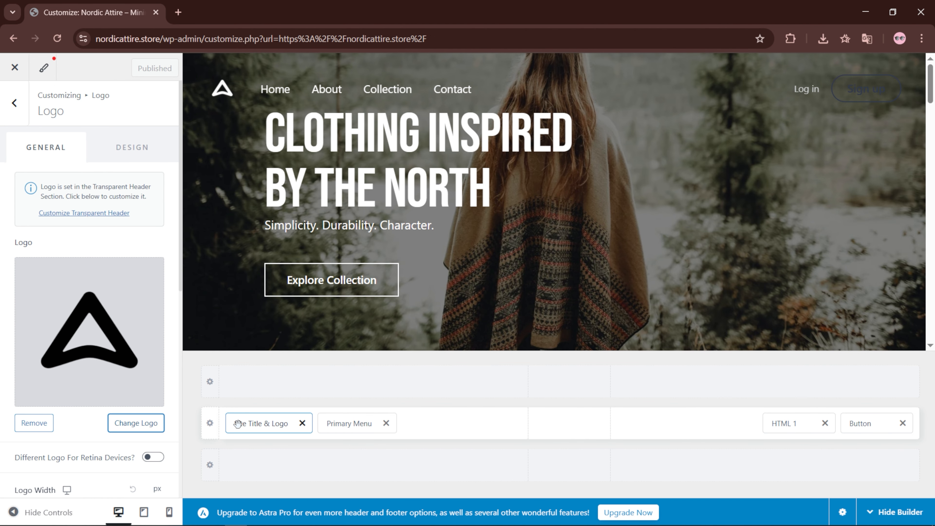
left_click(352, 423)
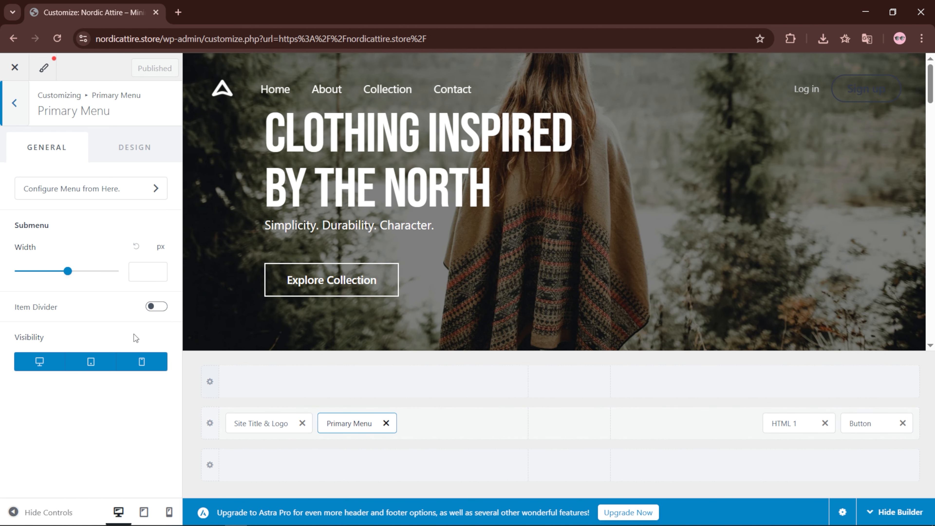
left_click(783, 422)
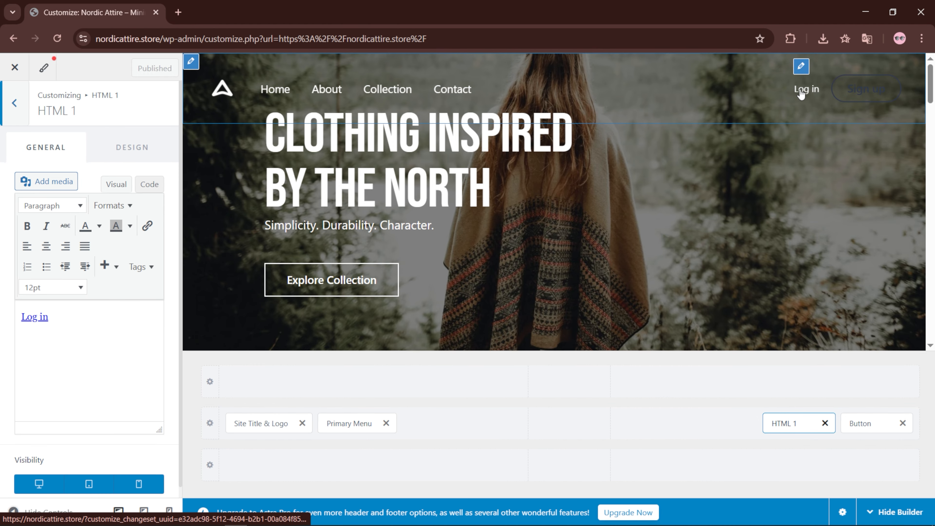
left_click(855, 423)
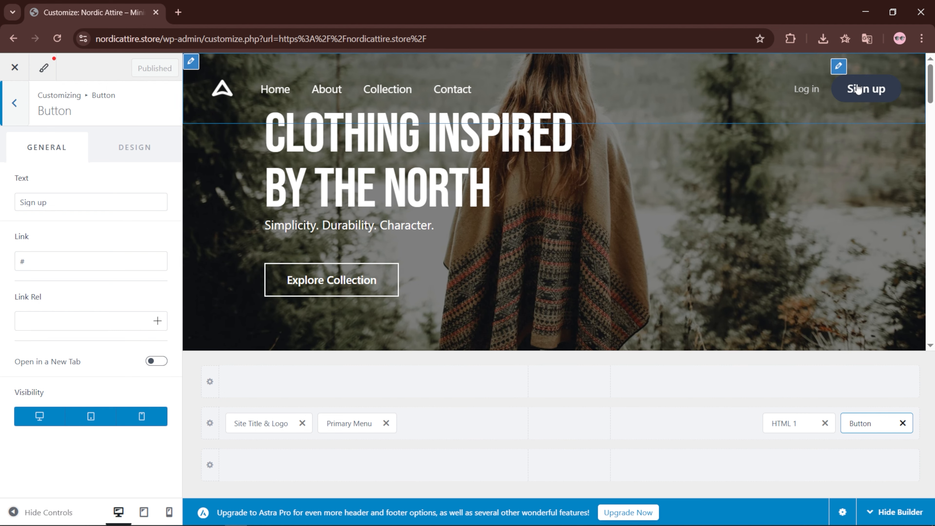
- Try out header layouts by reordering the logo, adding a Search element and moving the Primary Menu to the row below
left_click_drag(265, 424, 359, 423)
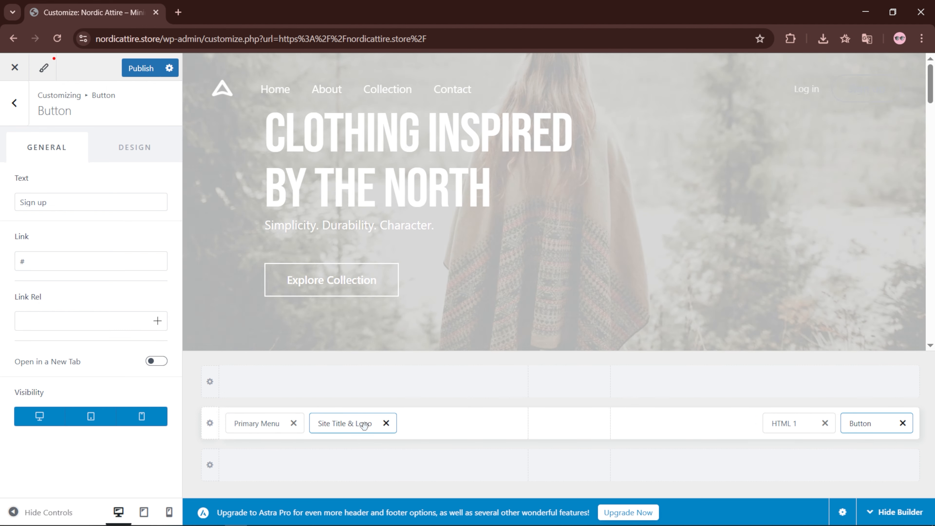
left_click(554, 419)
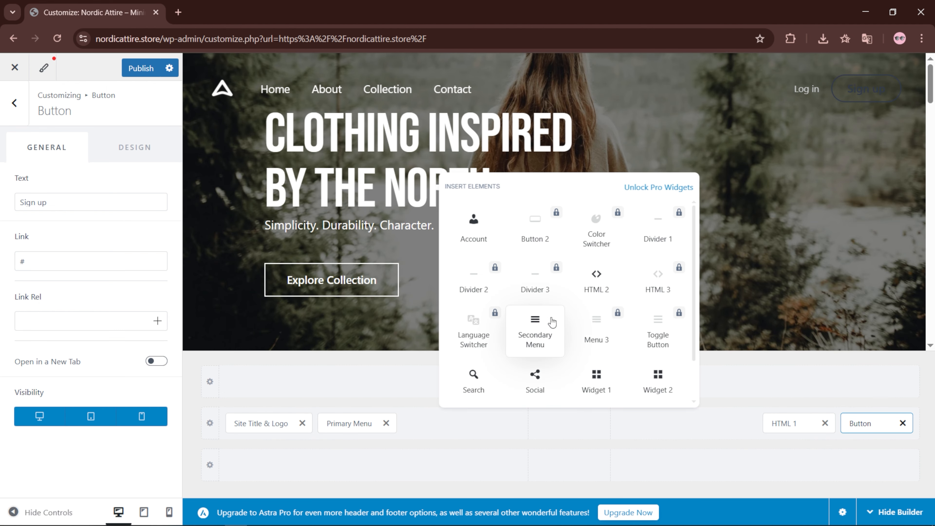
left_click(474, 381)
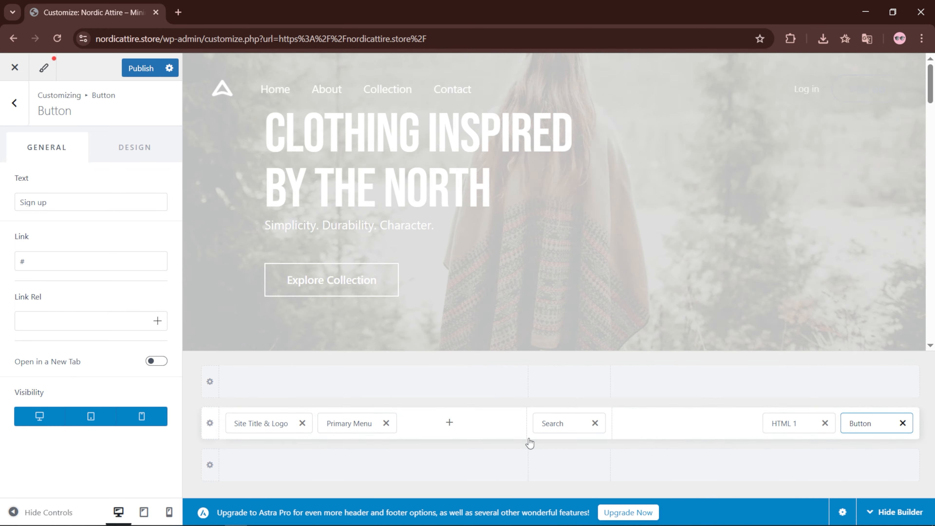
left_click_drag(560, 422, 260, 465)
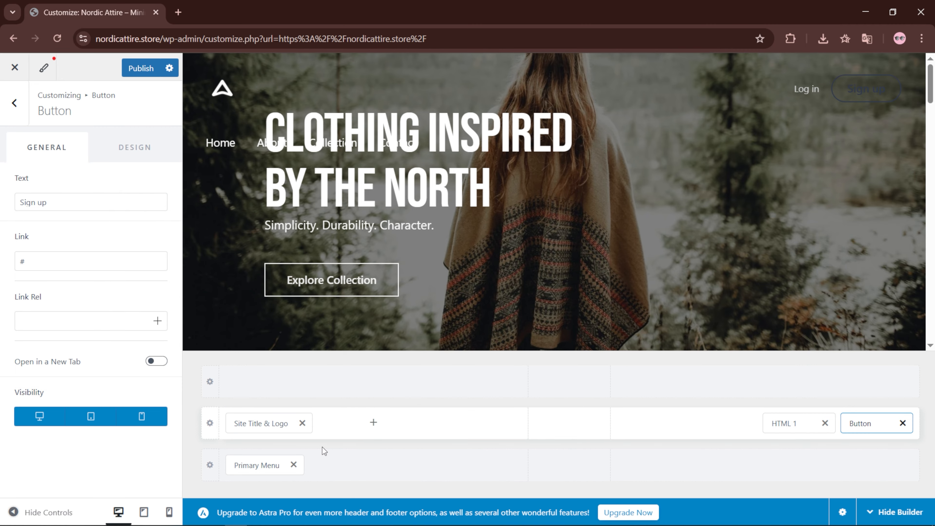
left_click_drag(254, 458, 330, 425)
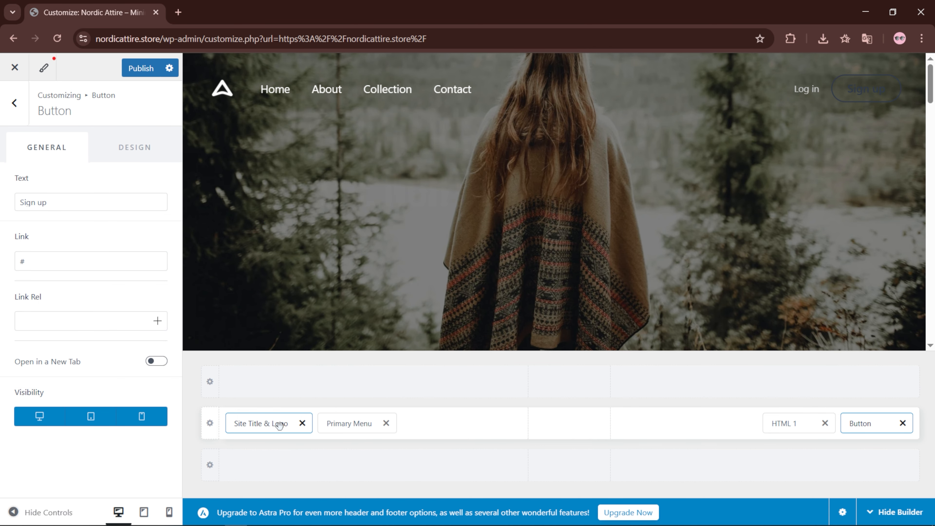
- Increase the font size of the header's HTML 1 element containing the Log in link
left_click(791, 425)
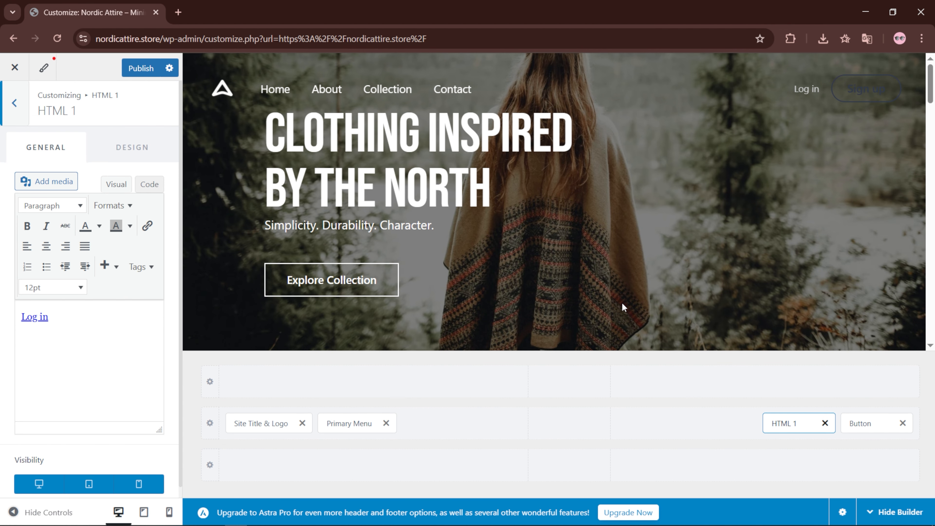
left_click(139, 153)
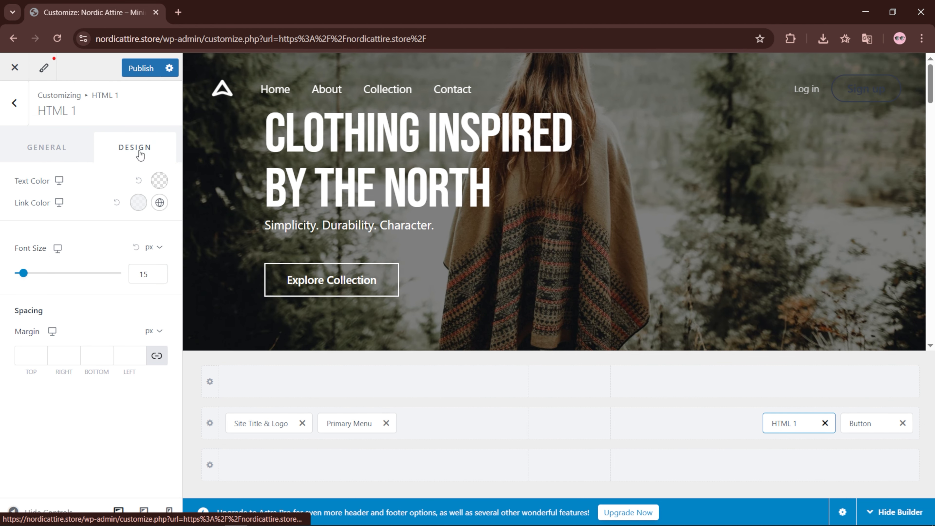
left_click(157, 272)
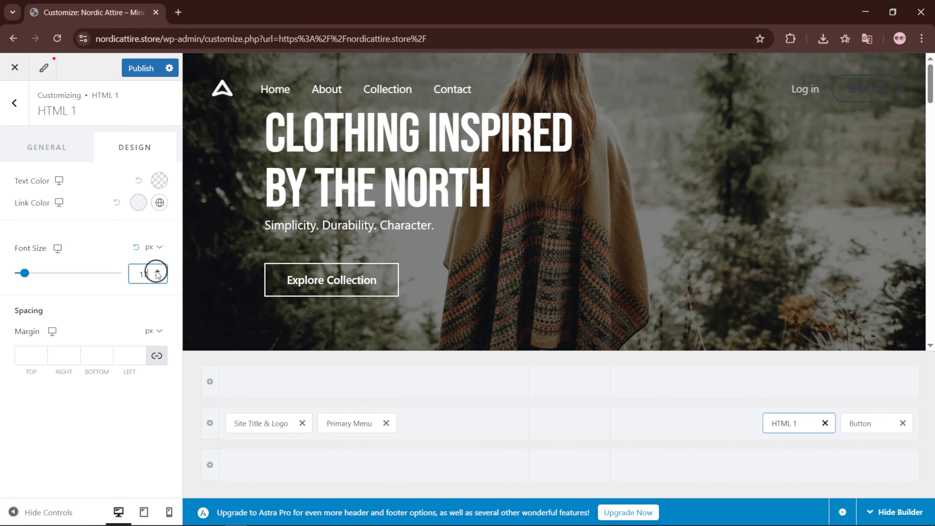
- Set the normal text color and border color of the header's Sign up button to white
left_click(864, 425)
left_click(119, 147)
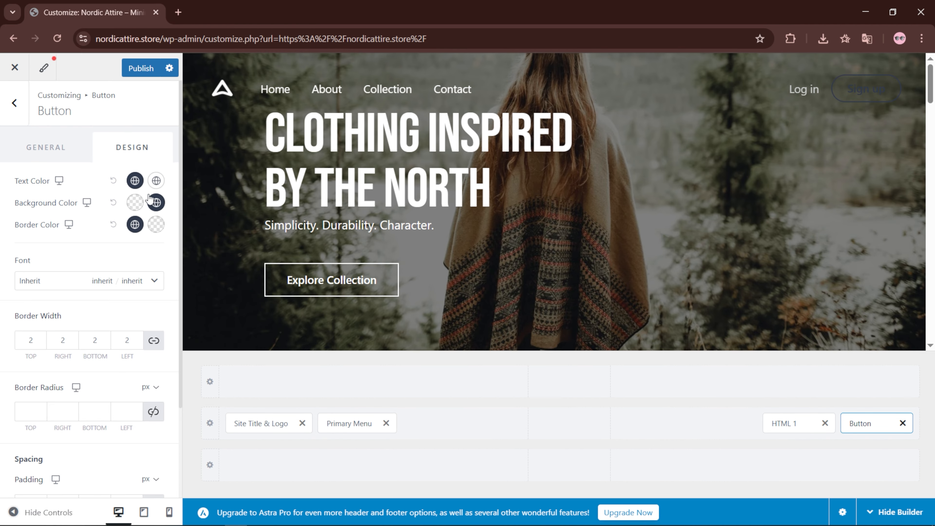
left_click(136, 183)
left_click(105, 208)
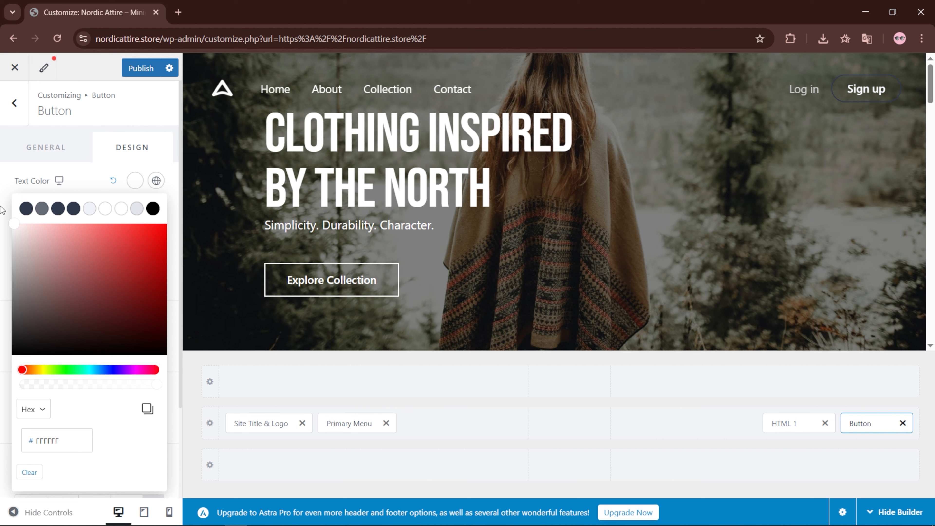
left_click(5, 207)
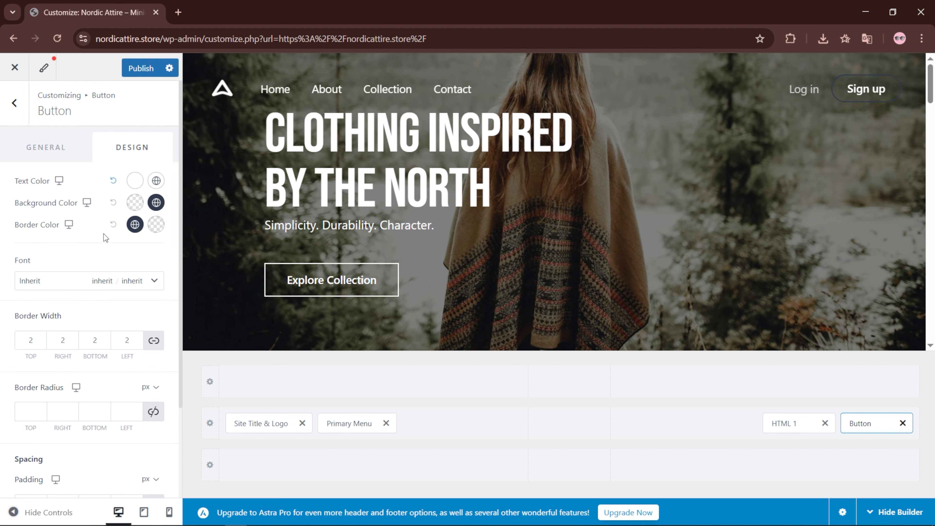
left_click(132, 225)
left_click(105, 249)
left_click(4, 251)
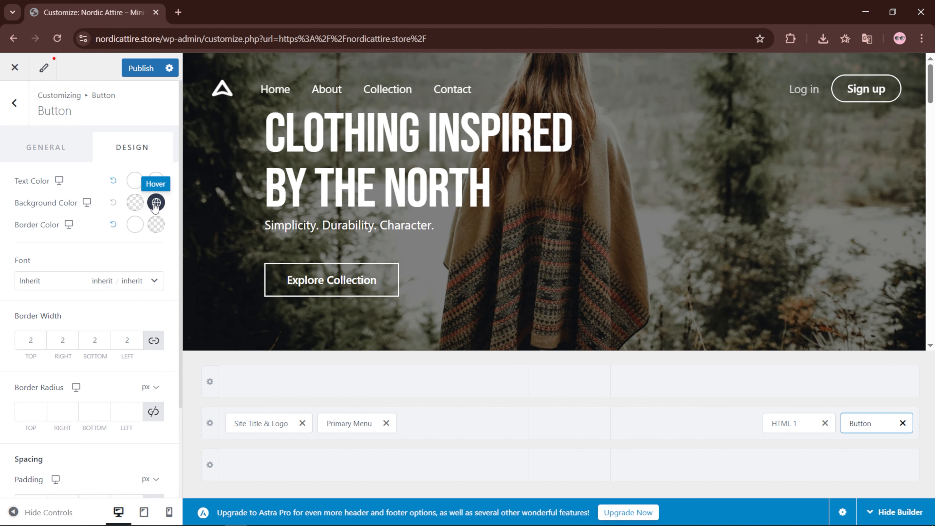
- Make the Sign up button's hover background transparent with a border radius of 0 on all corners, and publish the header changes
left_click(155, 203)
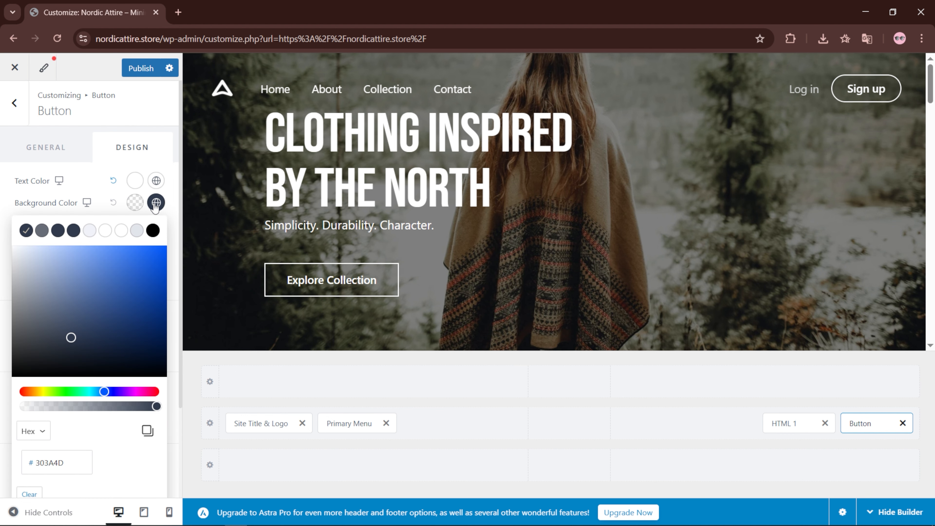
left_click(7, 275)
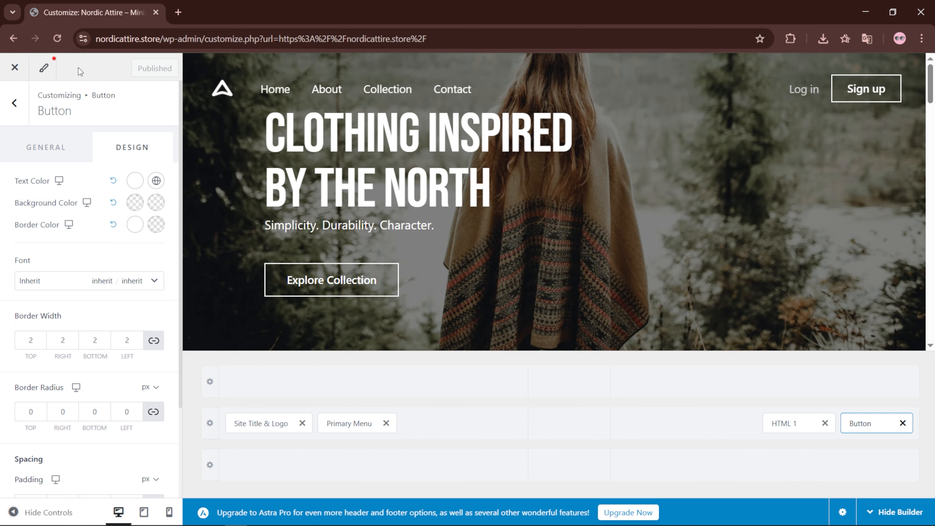
left_click(14, 67)
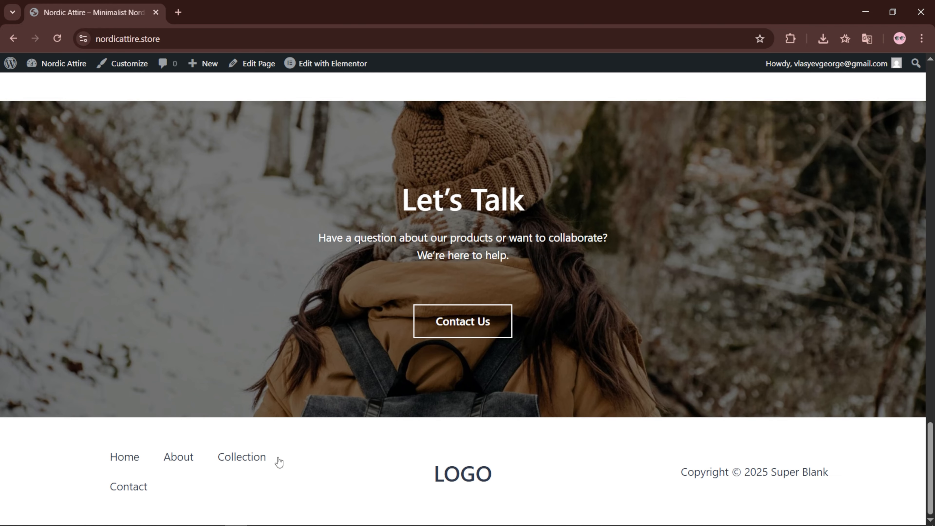
- Rearrange the primary footer into two equal columns holding Footer Menu and Copyright, removing the HTML 1 logo text
left_click(124, 72)
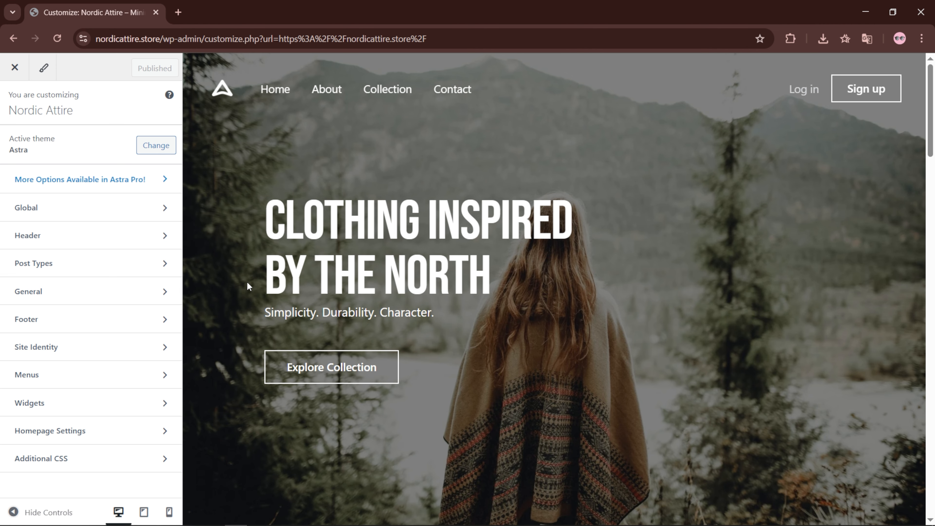
left_click(157, 318)
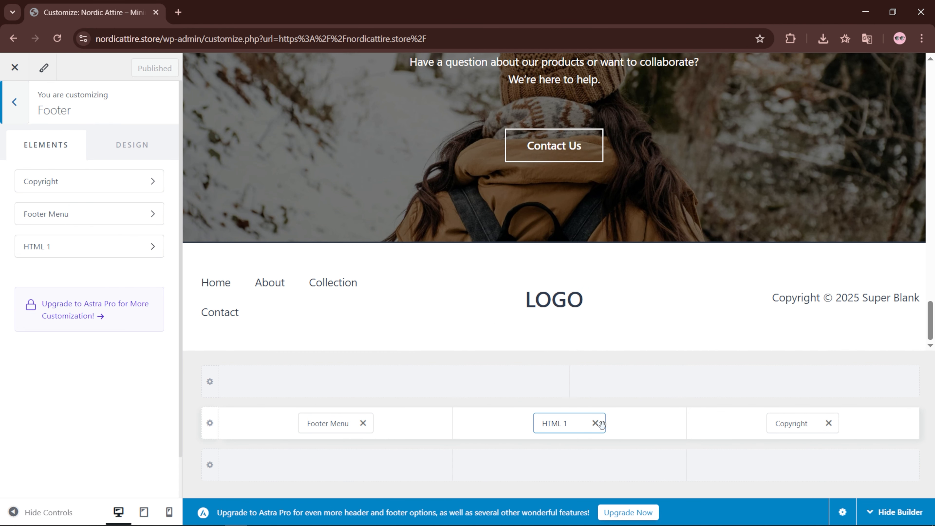
left_click(595, 423)
left_click_drag(795, 424, 611, 436)
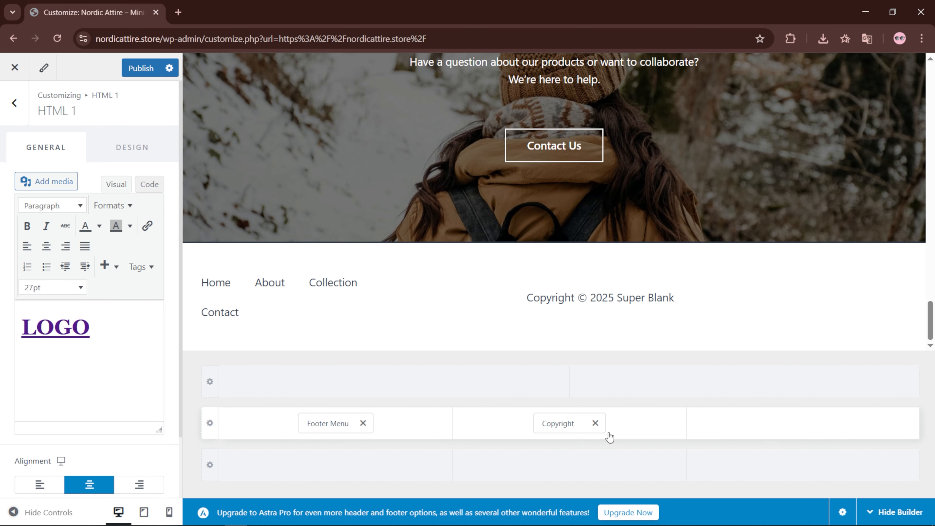
left_click(210, 421)
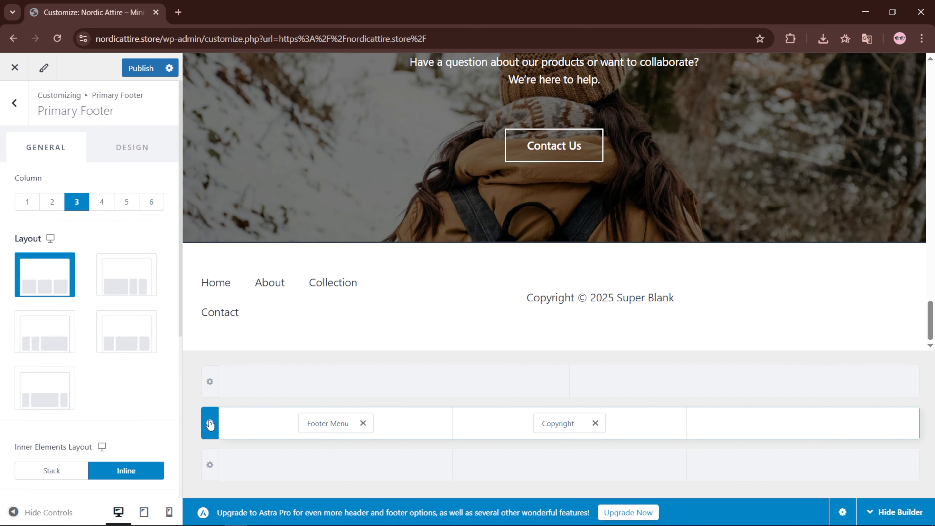
left_click(52, 203)
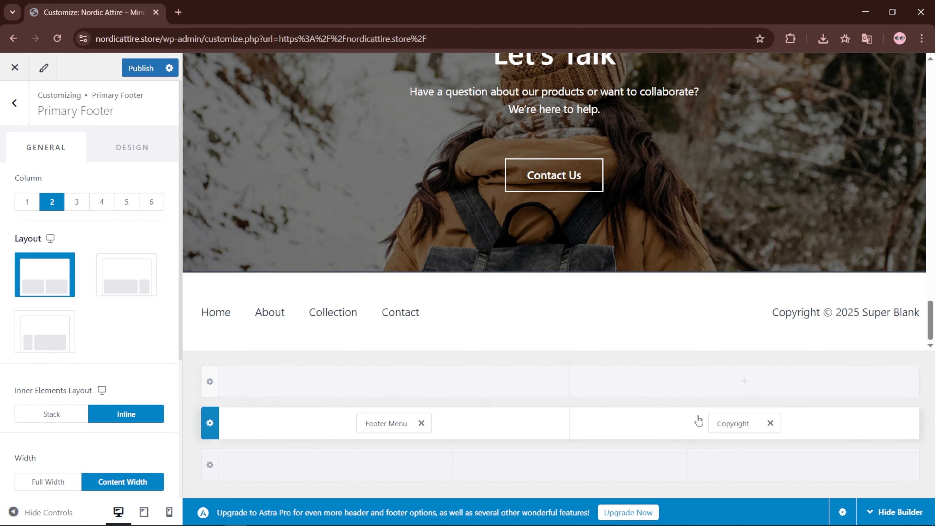
- Replace the footer's copyright text with "Copyright: © 2025 Nordic Attire."
left_click(725, 425)
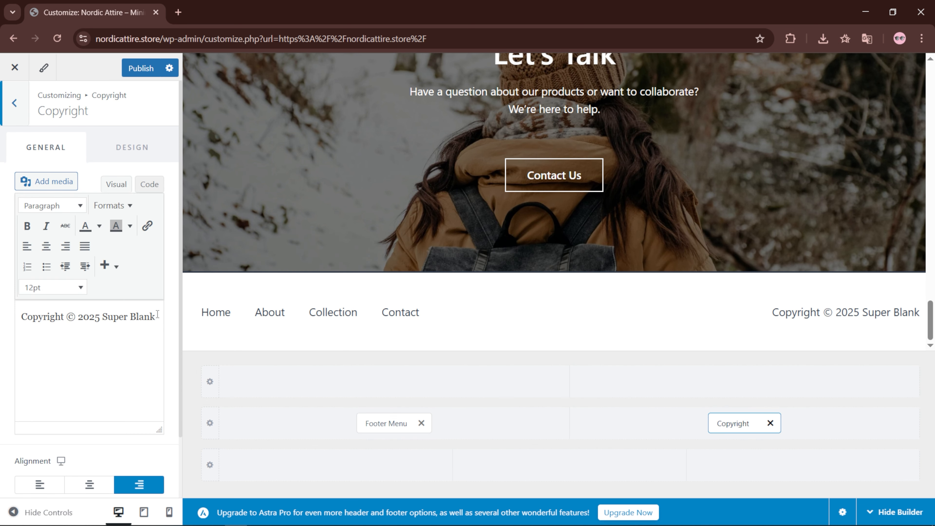
left_click_drag(157, 315, 71, 317)
type("Copyright: © 2025 Nordic Attire.")
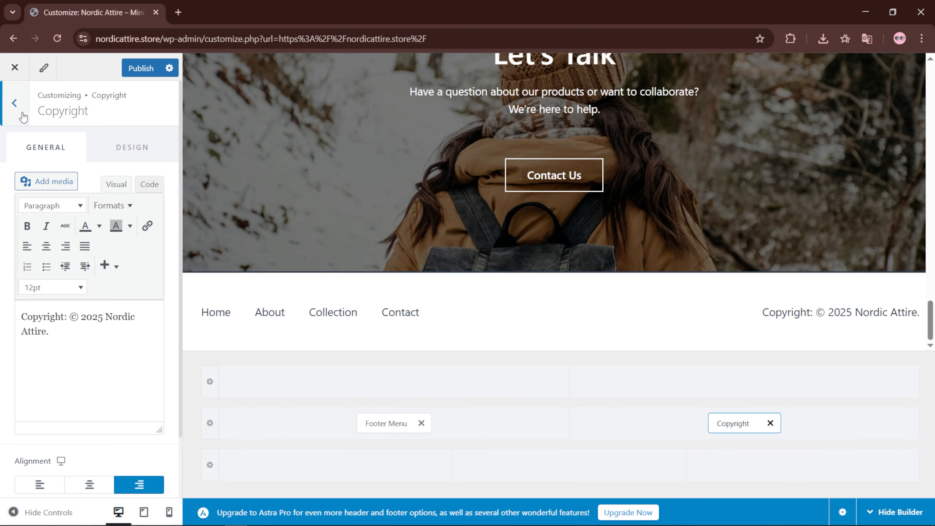
- Set the logo.png image from the media library as the site icon in Site Identity and publish the change
left_click(14, 107)
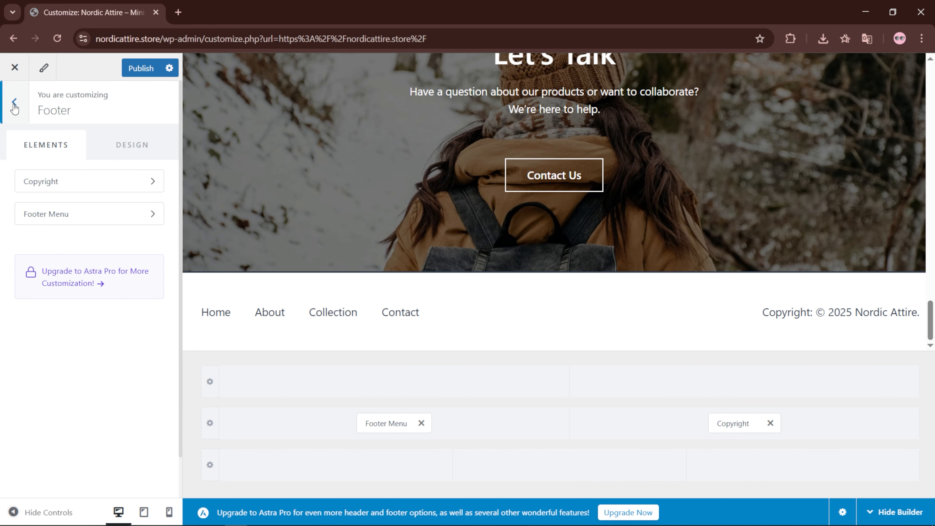
left_click(14, 108)
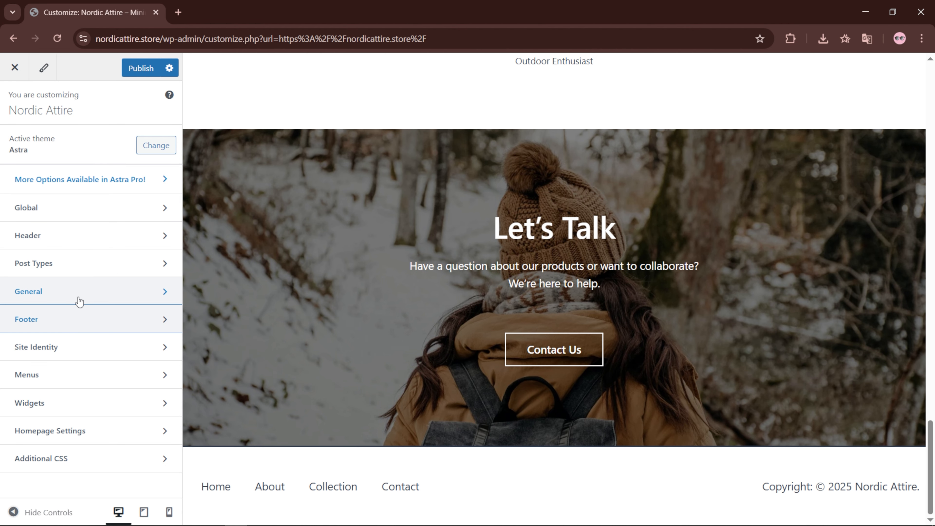
left_click(84, 348)
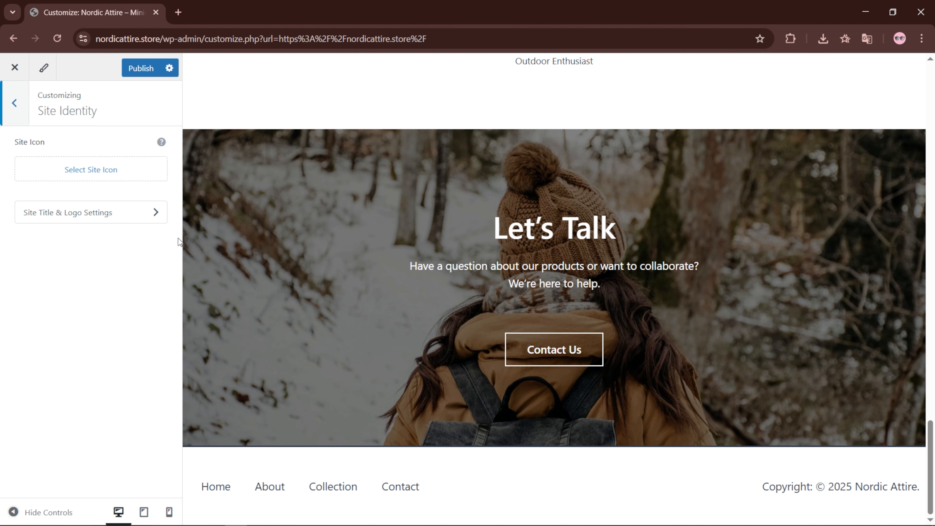
left_click(83, 168)
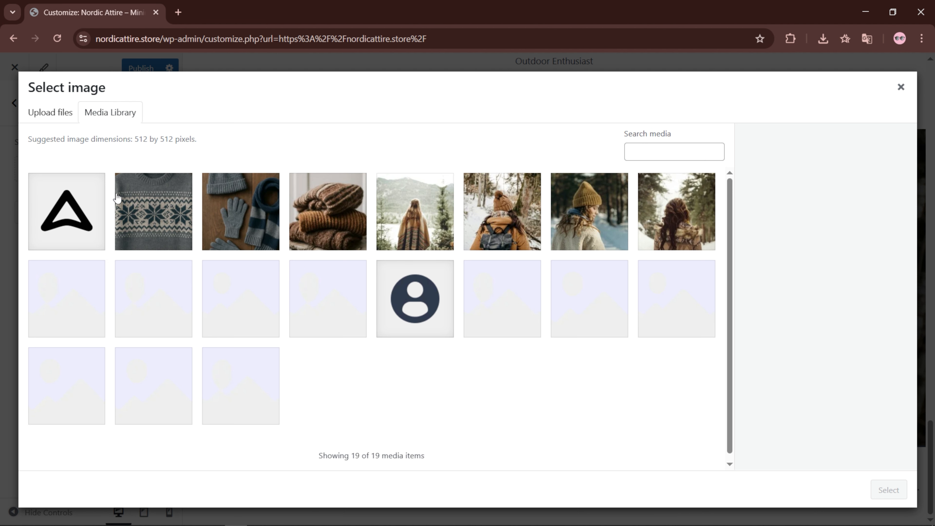
left_click(88, 220)
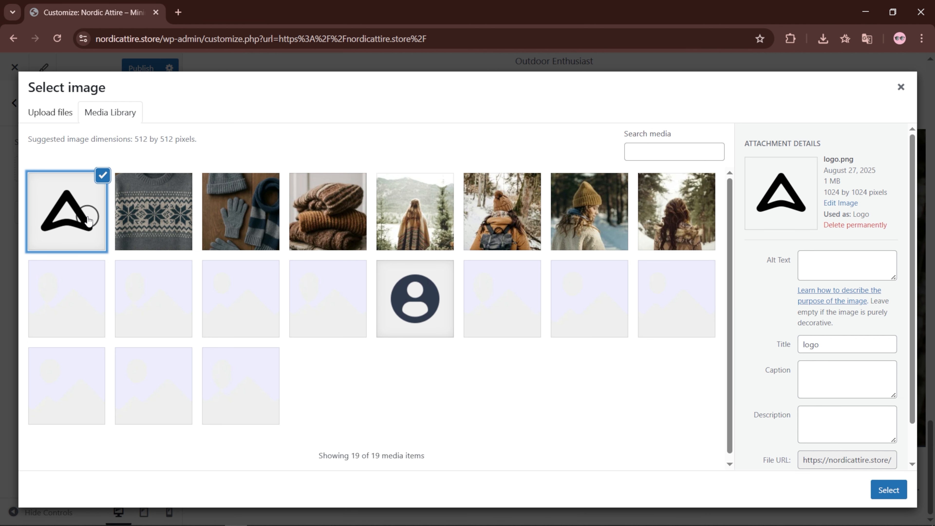
left_click(883, 493)
left_click(816, 492)
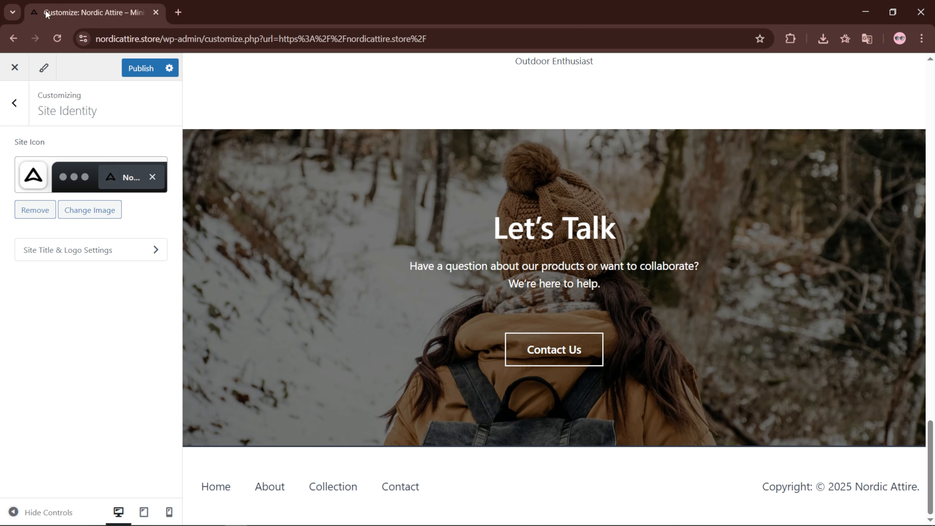
left_click(129, 67)
left_click(16, 68)
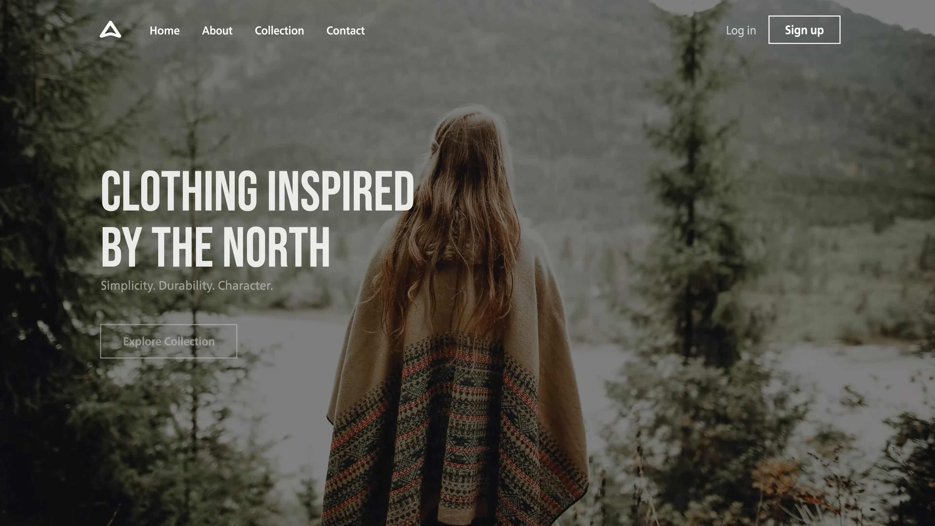
- Review the finished homepage from the hero section through the offers, story and testimonial to the Let's Talk section
scroll(467, 263, "down", 8)
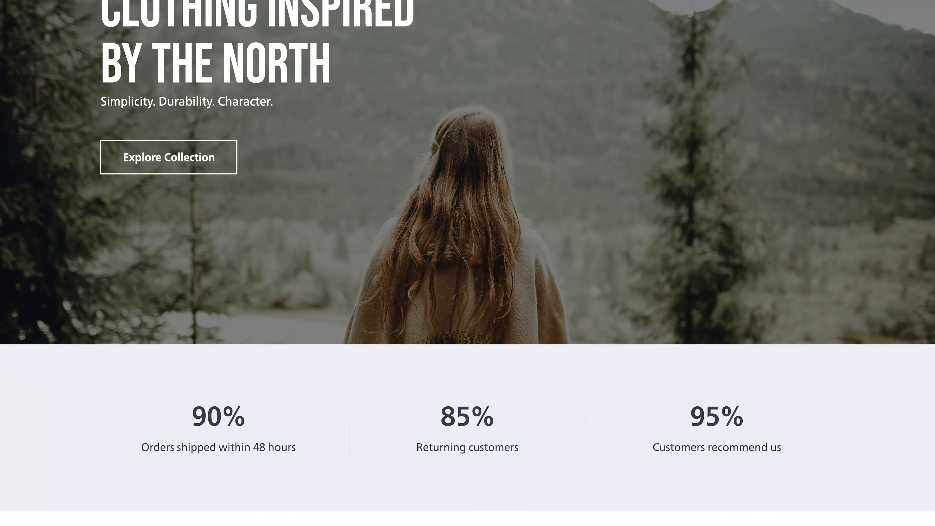
scroll(468, 263, "down", 10)
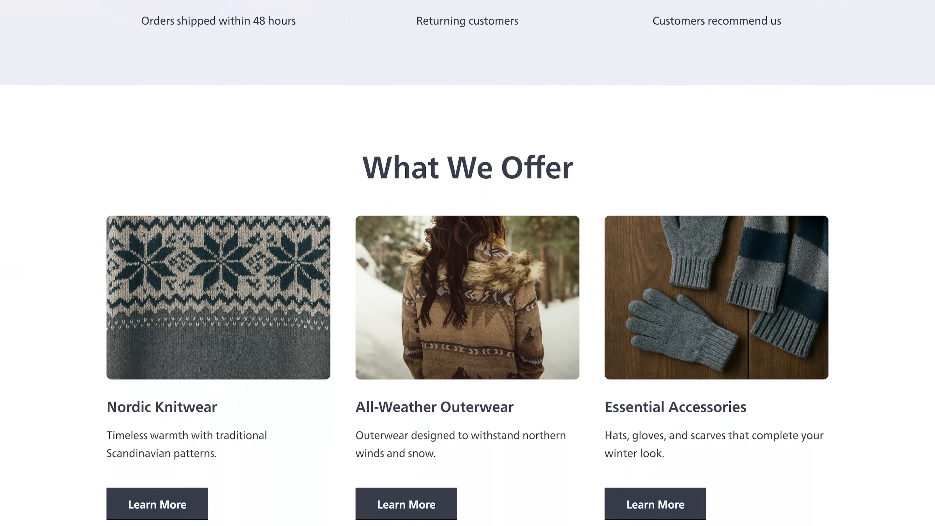
scroll(468, 263, "down", 10)
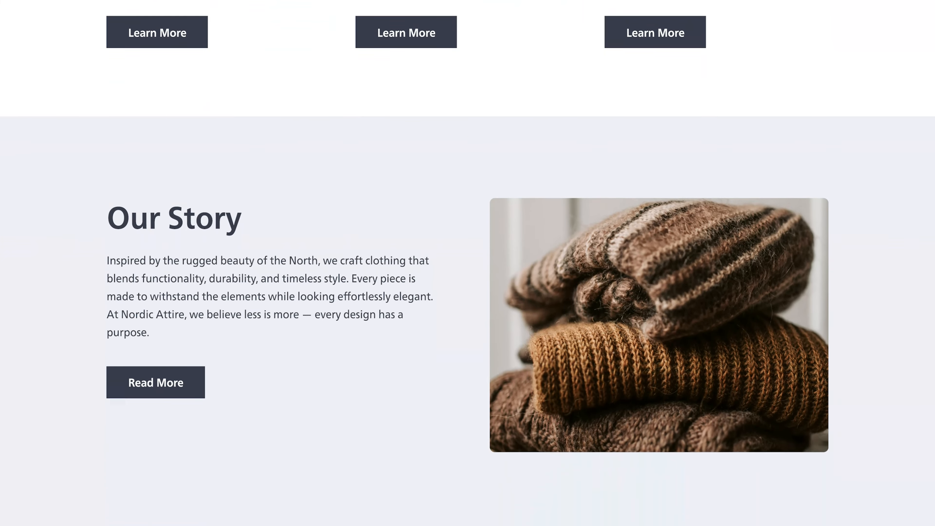
scroll(467, 263, "down", 10)
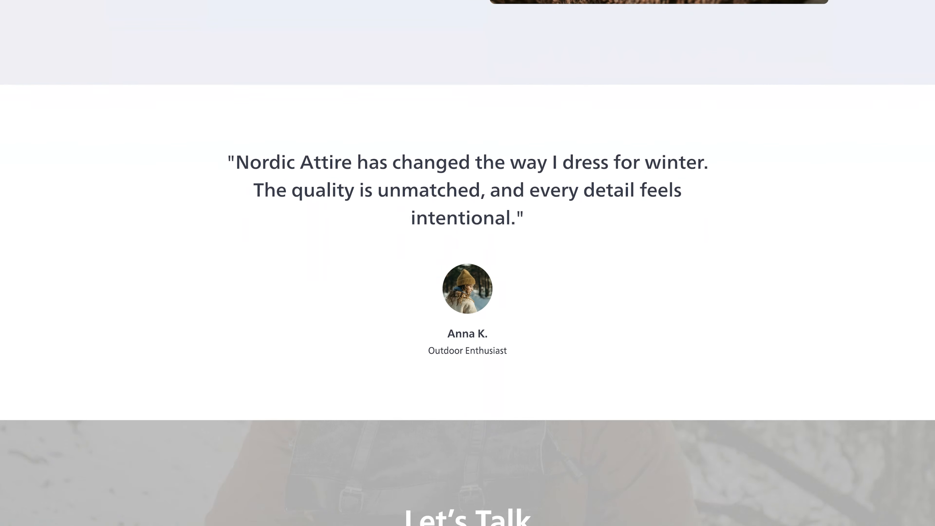
scroll(467, 263, "down", 3)
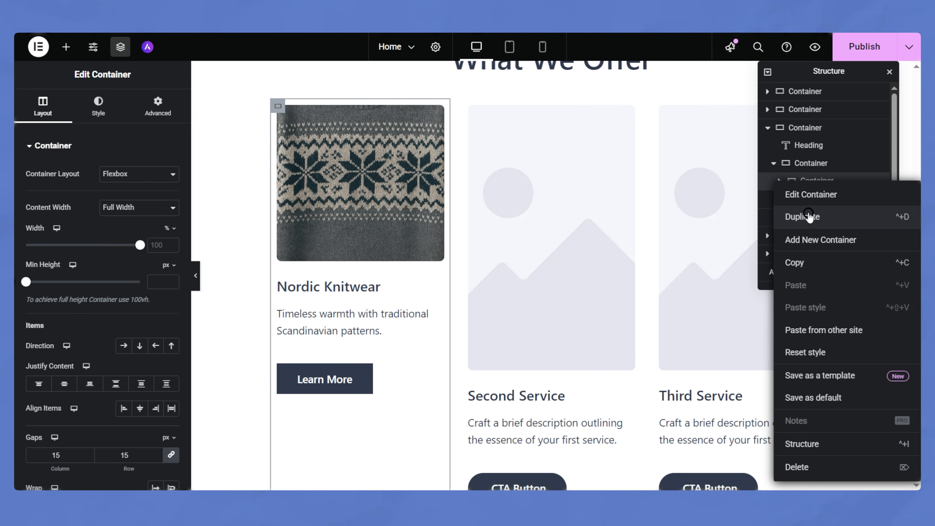
left_click(803, 215)
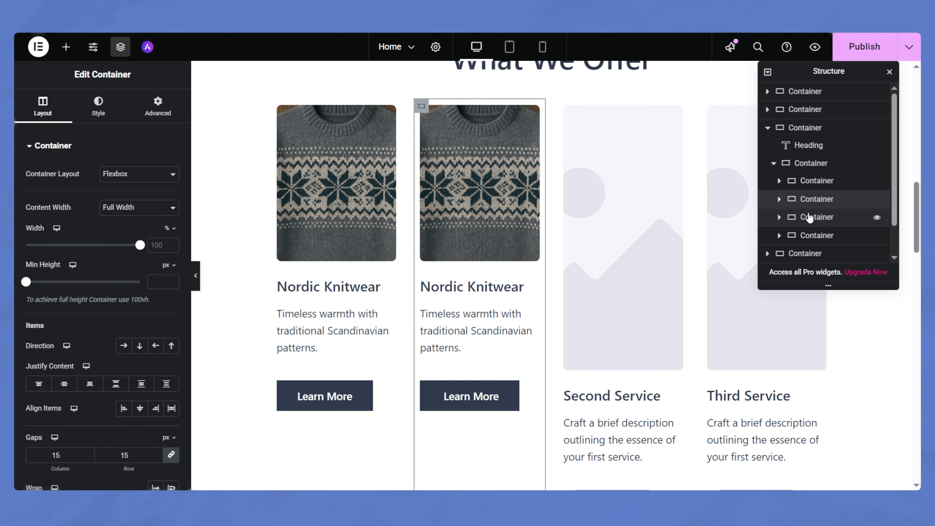
right_click(812, 202)
left_click(796, 221)
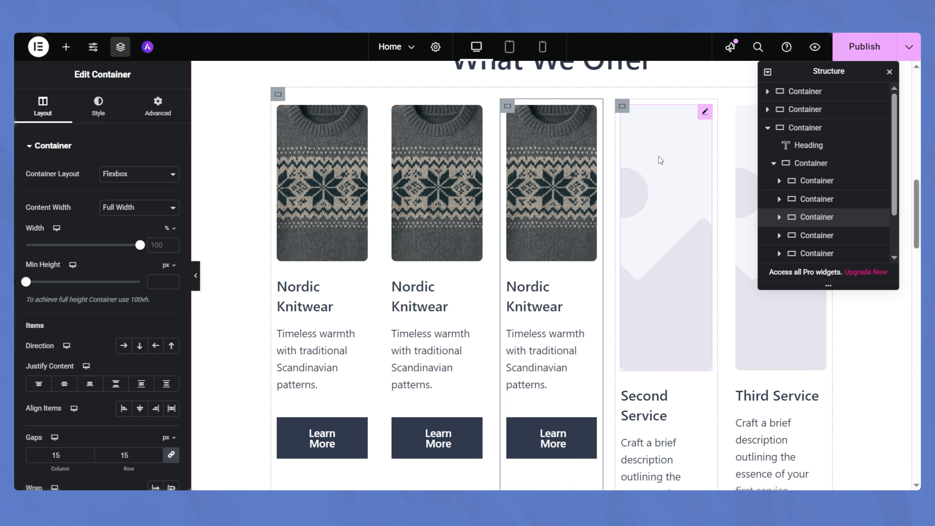
left_click(814, 236)
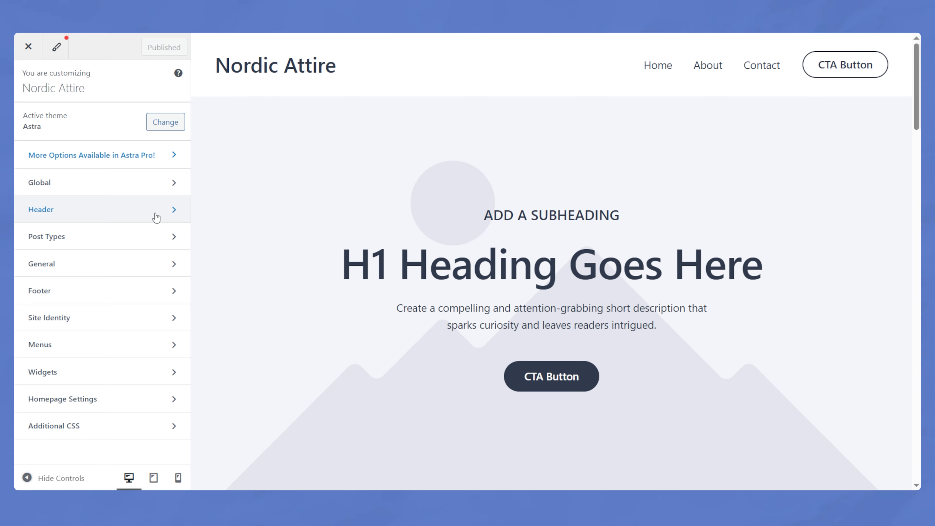
left_click(153, 211)
left_click(154, 349)
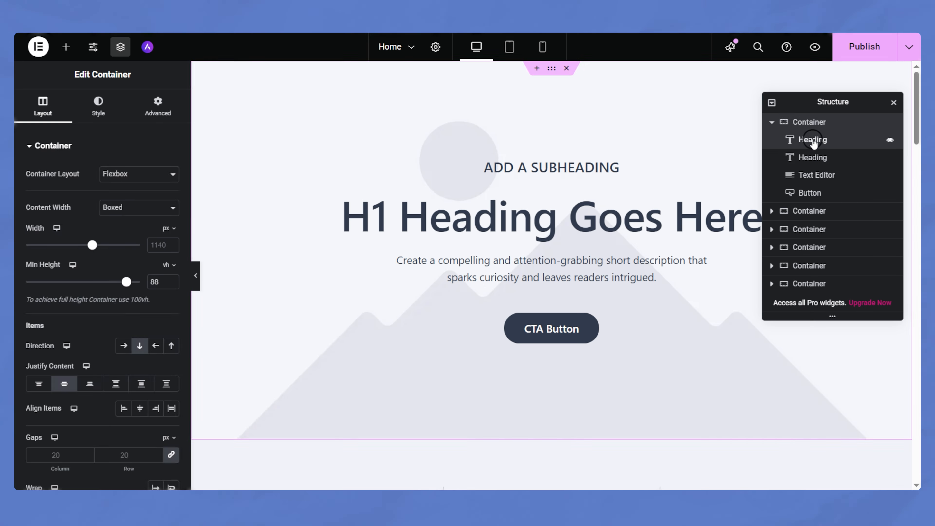
left_click(813, 158)
left_click(816, 175)
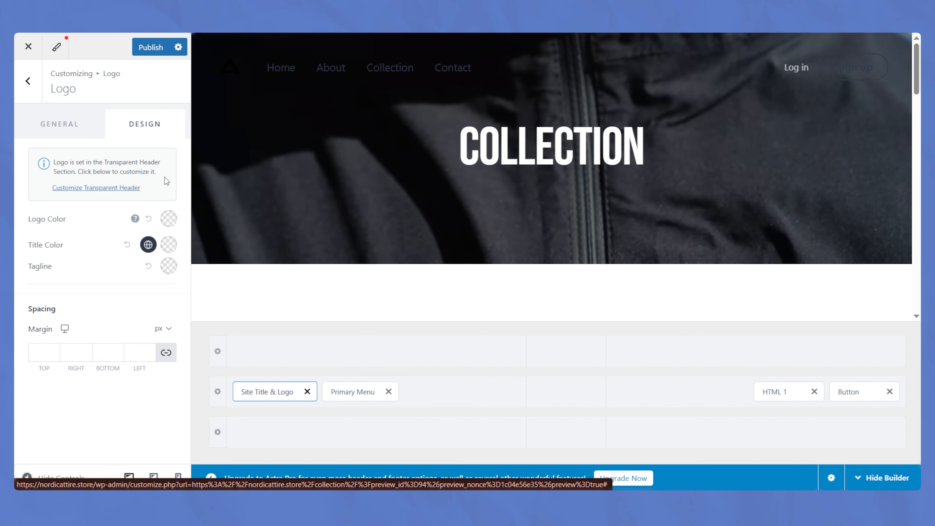
left_click(165, 217)
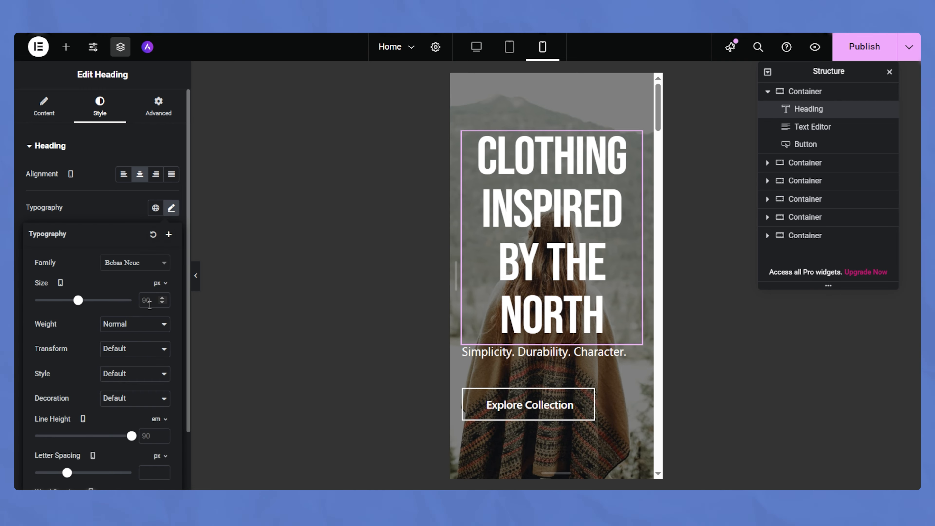
type("40")
left_click(140, 436)
type("1")
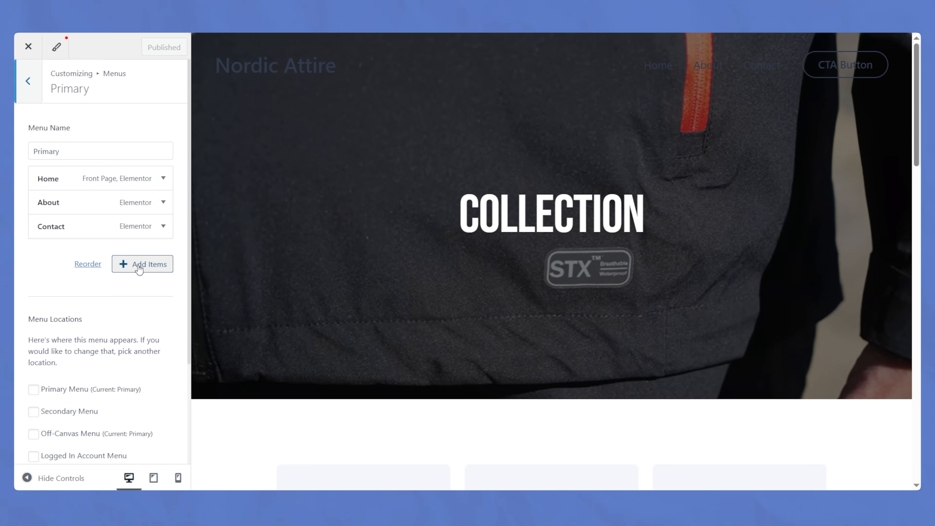
left_click(137, 264)
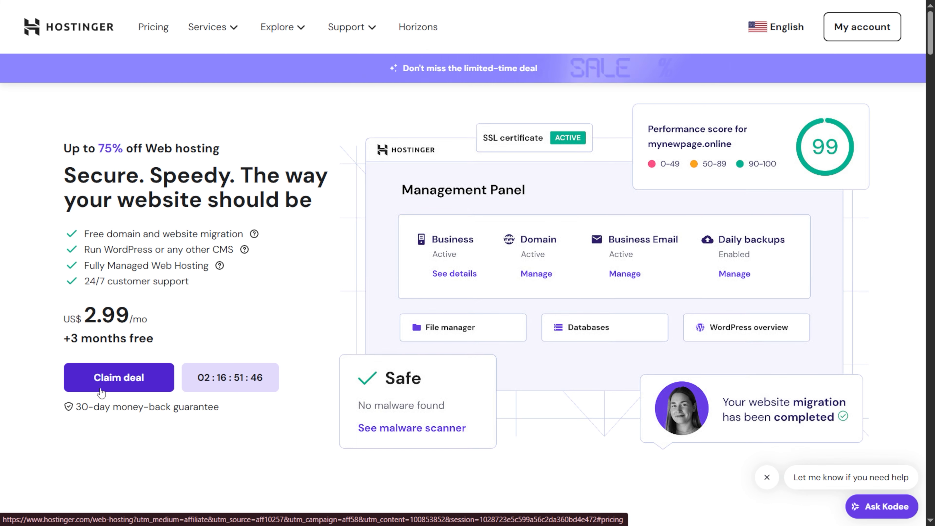
- Go to the web hosting plans and their prices on the Hostinger website
left_click(100, 389)
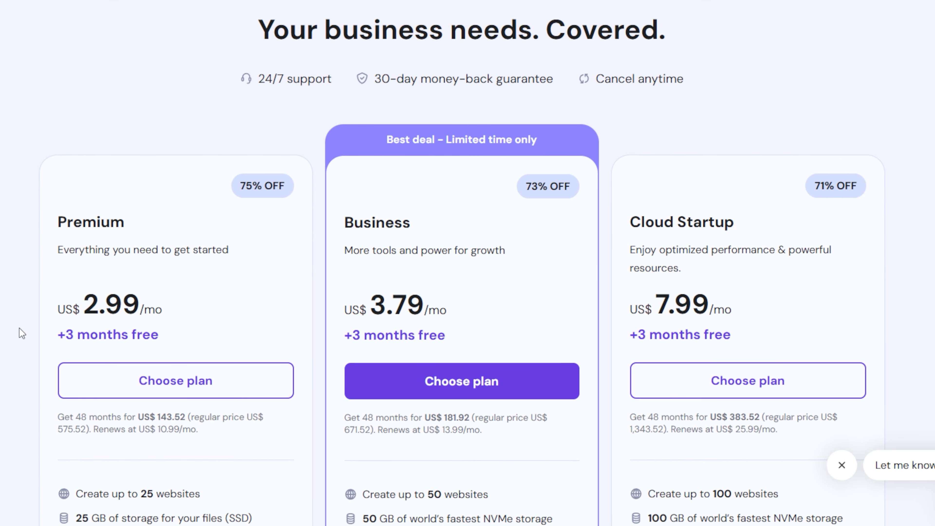